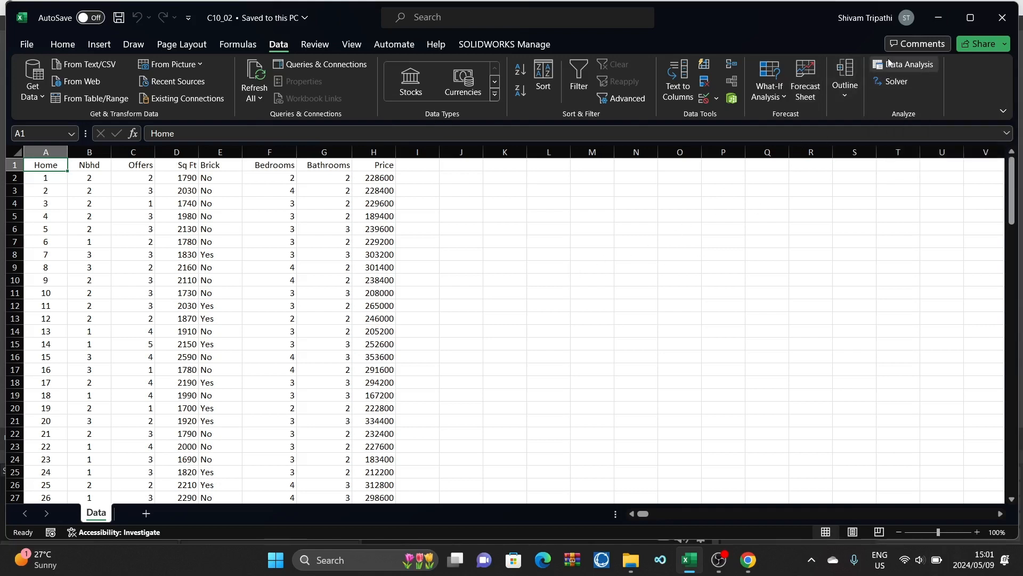
# Step: Make sure the Analysis ToolPak, Analysis ToolPak - VBA and Solver Add-in are enabled among the Excel add-ins
pyautogui.click(29, 48)
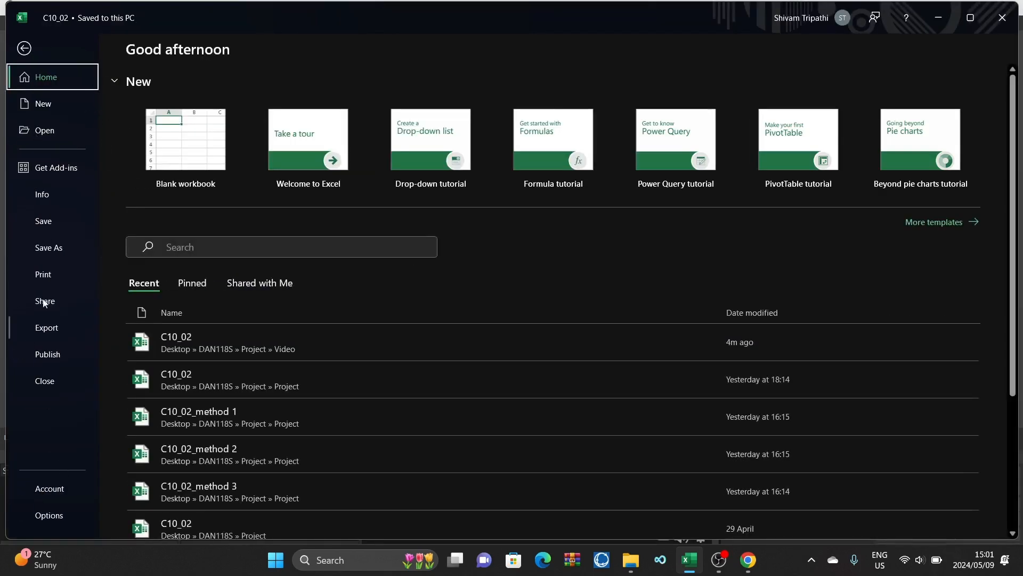
pyautogui.click(60, 521)
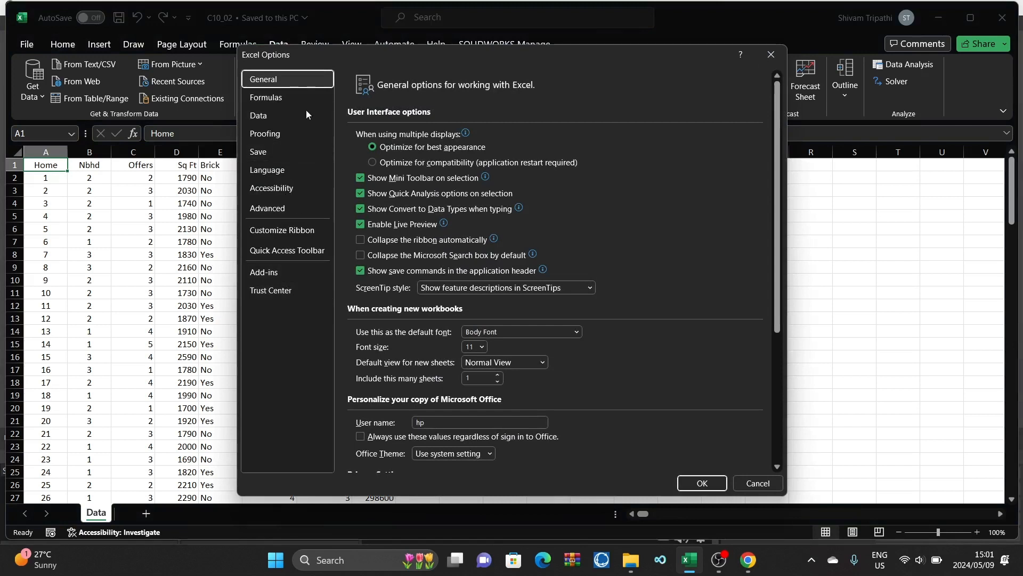
pyautogui.moveTo(366, 61); pyautogui.dragTo(364, 49)
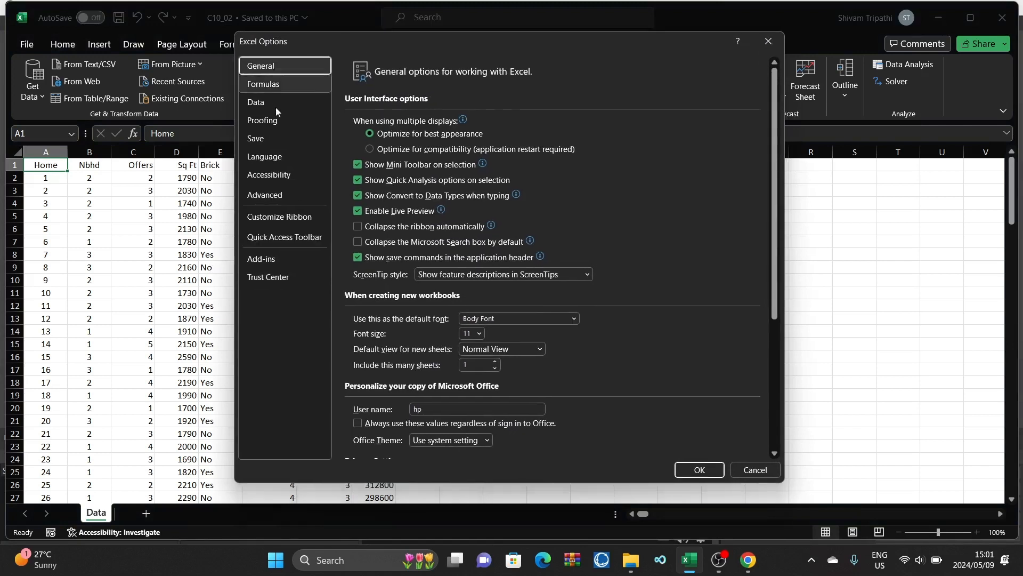
pyautogui.click(271, 260)
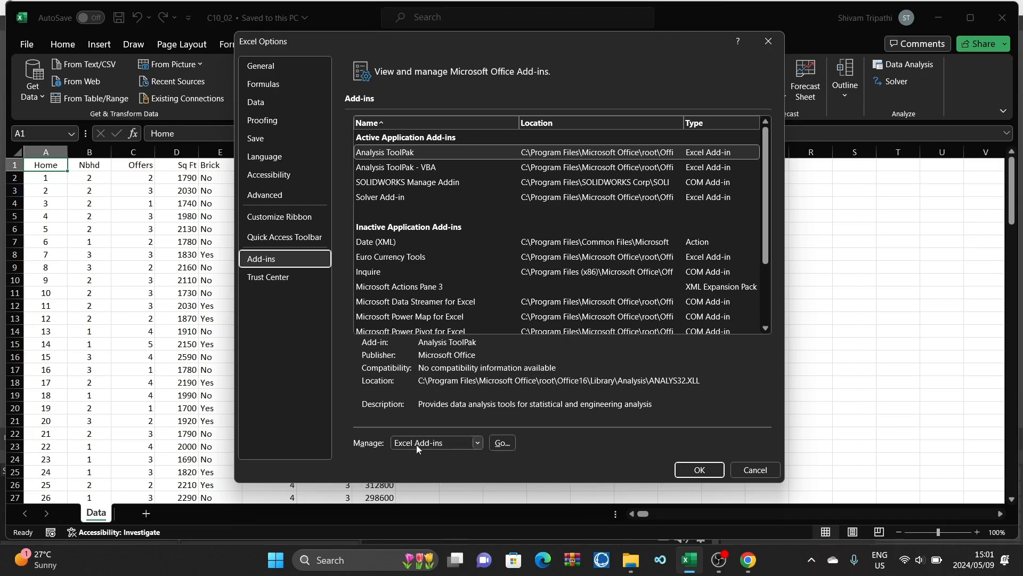
pyautogui.click(502, 443)
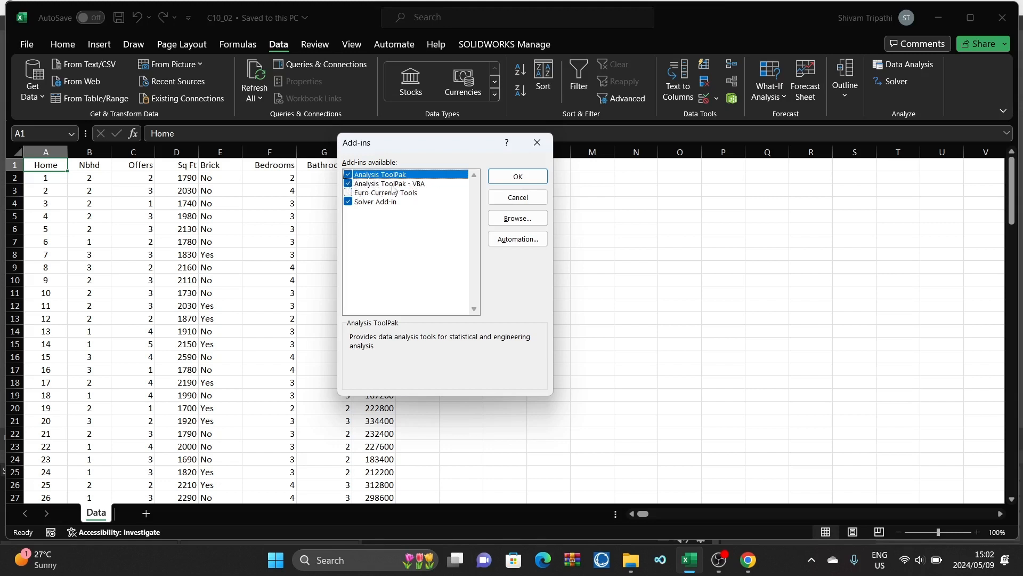
pyautogui.click(506, 179)
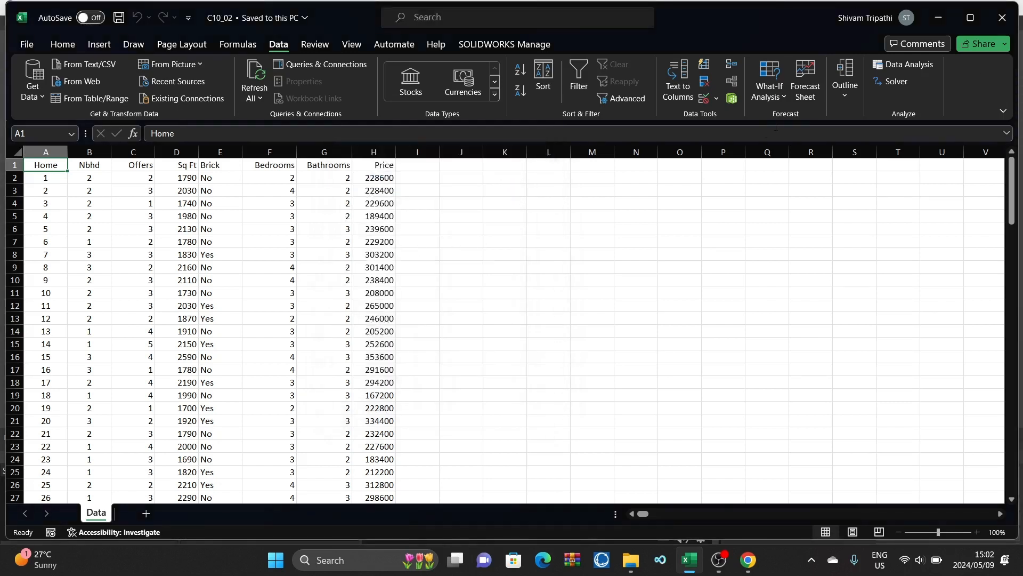
# Step: Look through the home records on the Data sheet from the first row to the last and return to the top
pyautogui.click(258, 43)
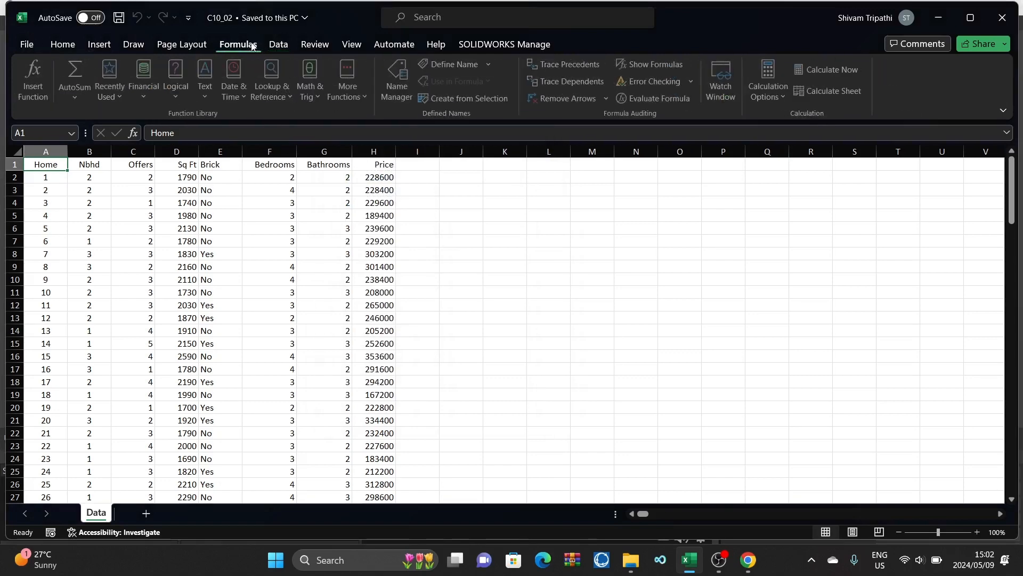
pyautogui.click(274, 46)
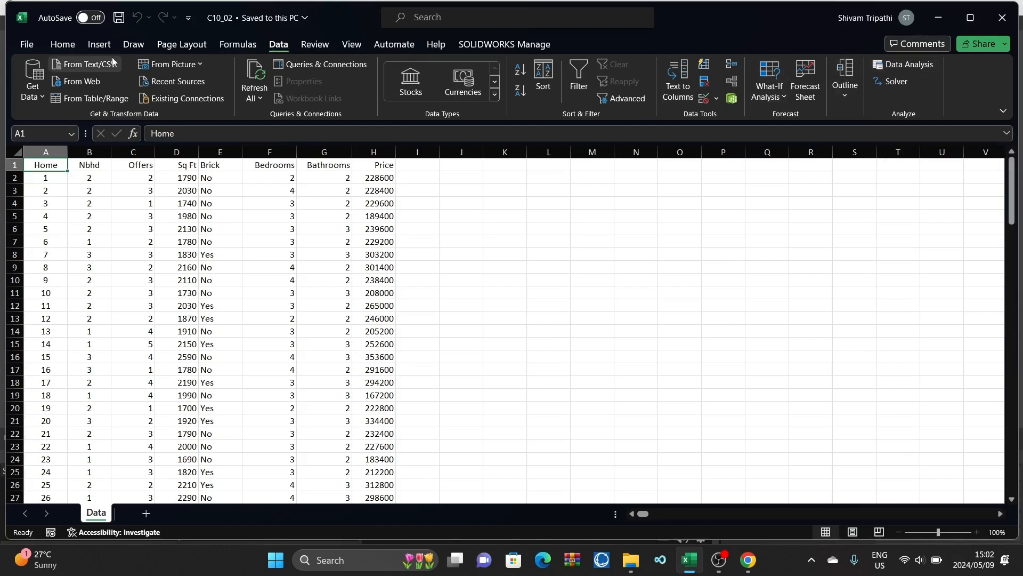
pyautogui.click(62, 46)
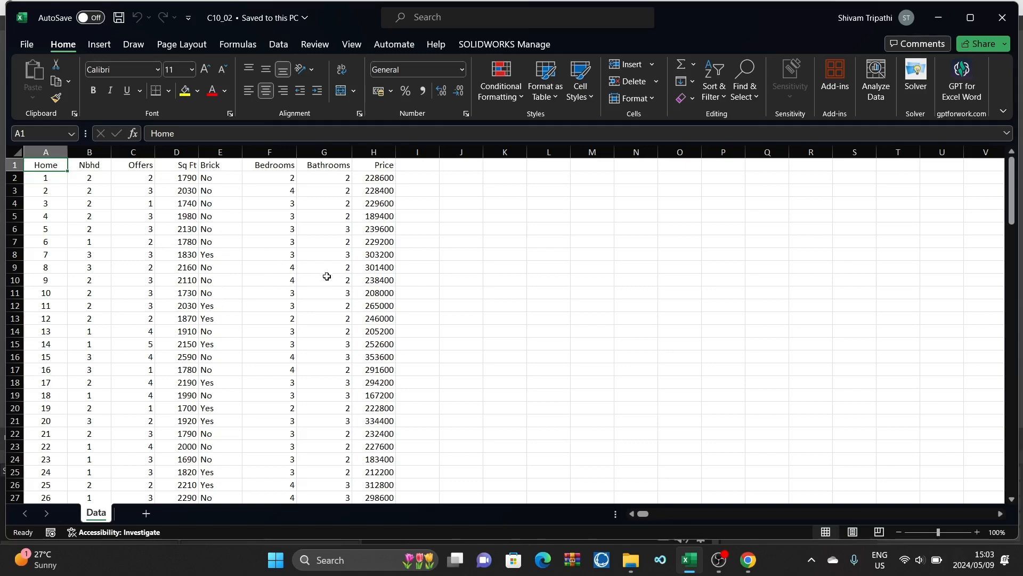
pyautogui.scroll(-10, 169, 369)
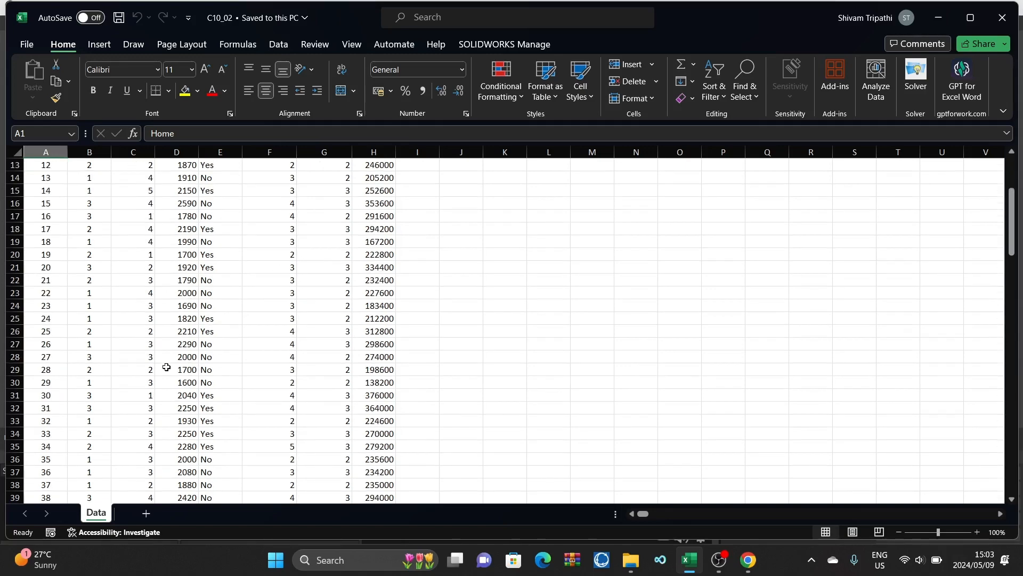
pyautogui.scroll(-20, 168, 370)
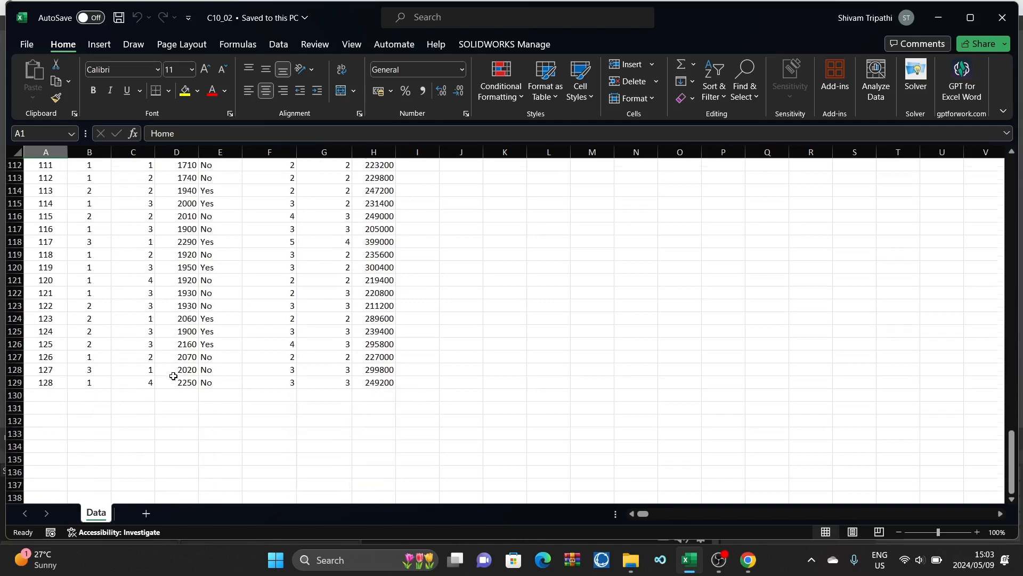
pyautogui.scroll(1, 173, 377)
pyautogui.scroll(20, 173, 376)
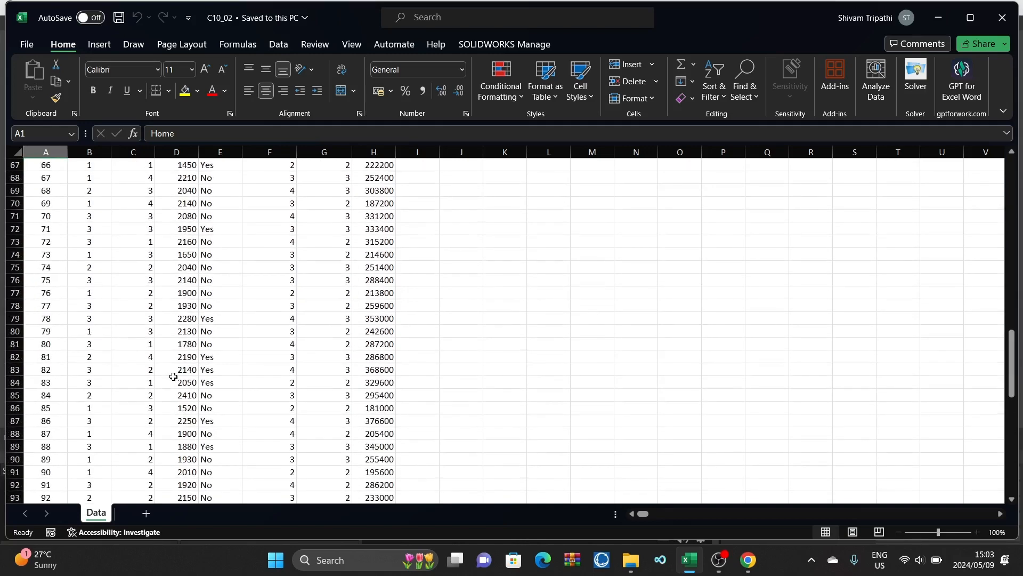
pyautogui.scroll(13, 175, 376)
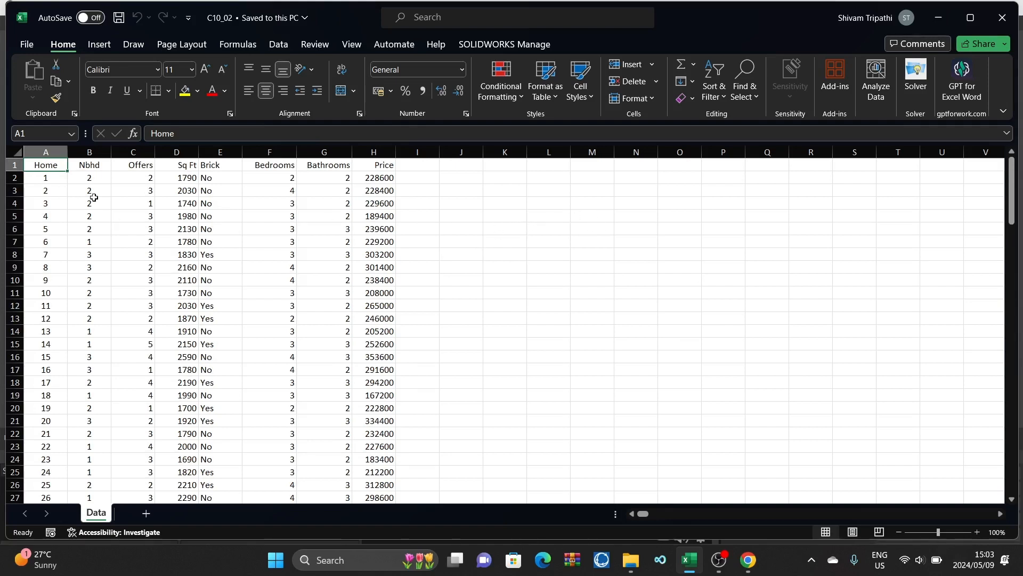
# Step: Move the Brick column so it sits between the Nbhd and Offers columns
pyautogui.click(215, 177)
pyautogui.click(218, 206)
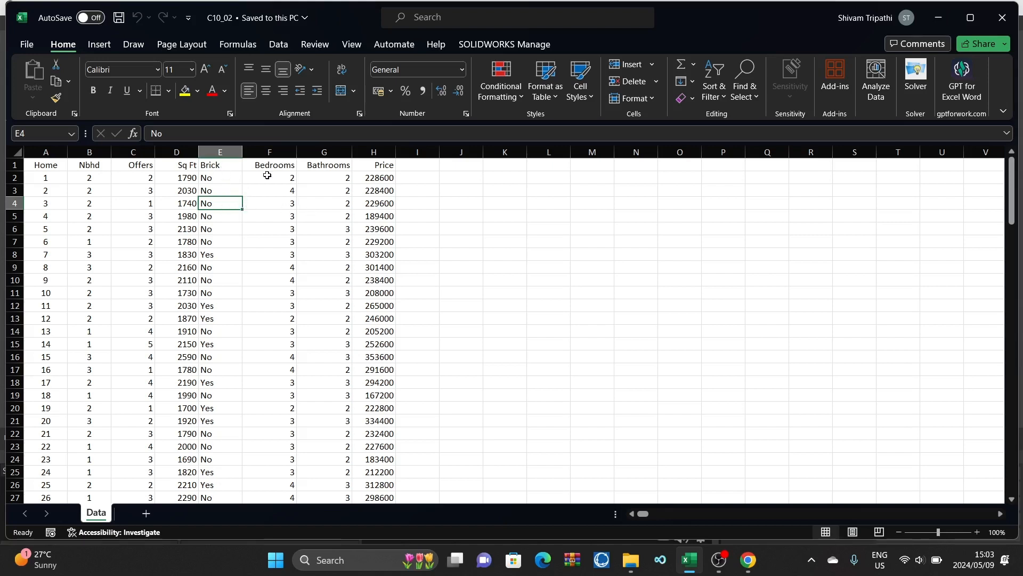
pyautogui.click(260, 151)
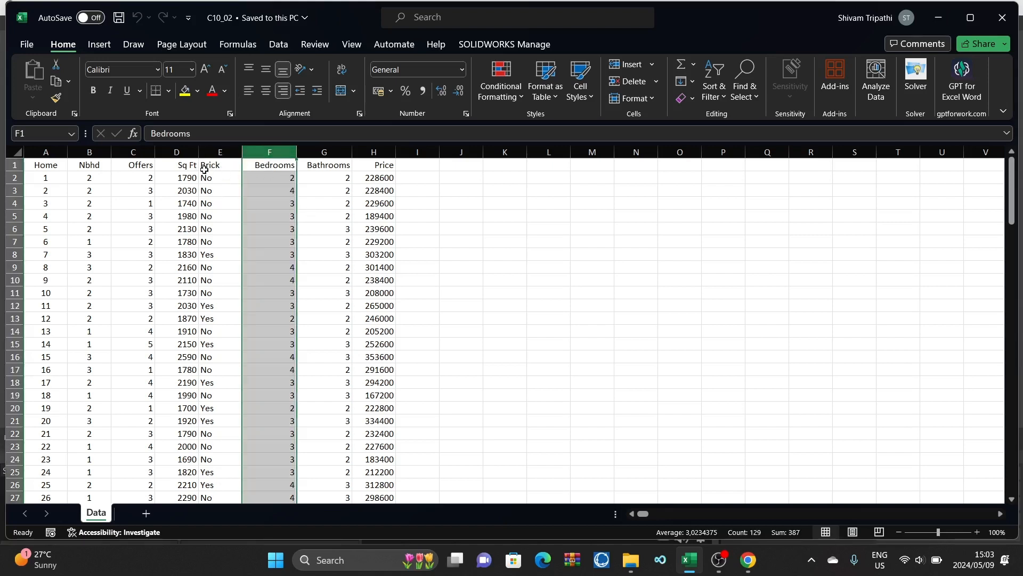
pyautogui.click(225, 153)
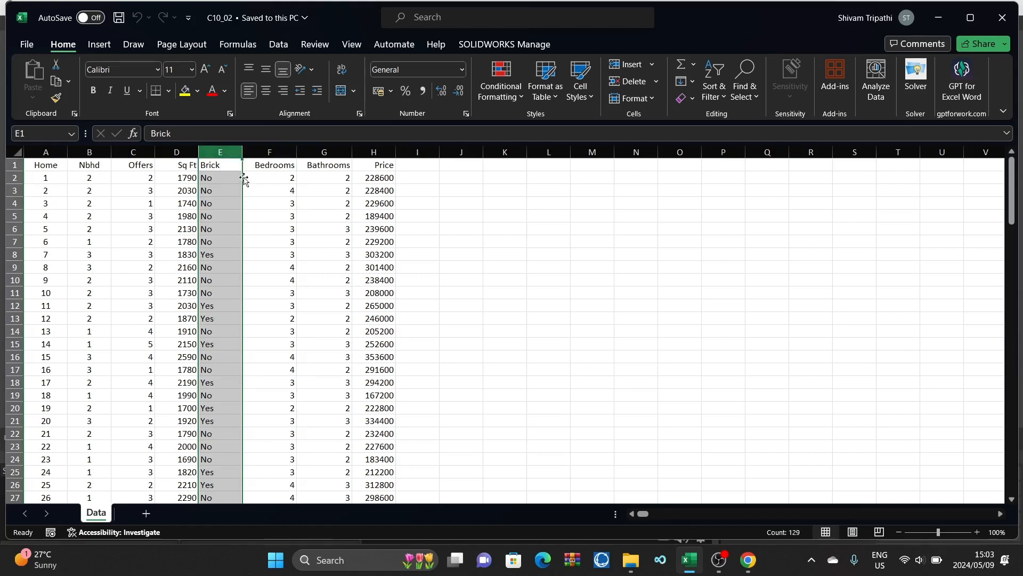
pyautogui.moveTo(244, 181); pyautogui.dragTo(136, 199)
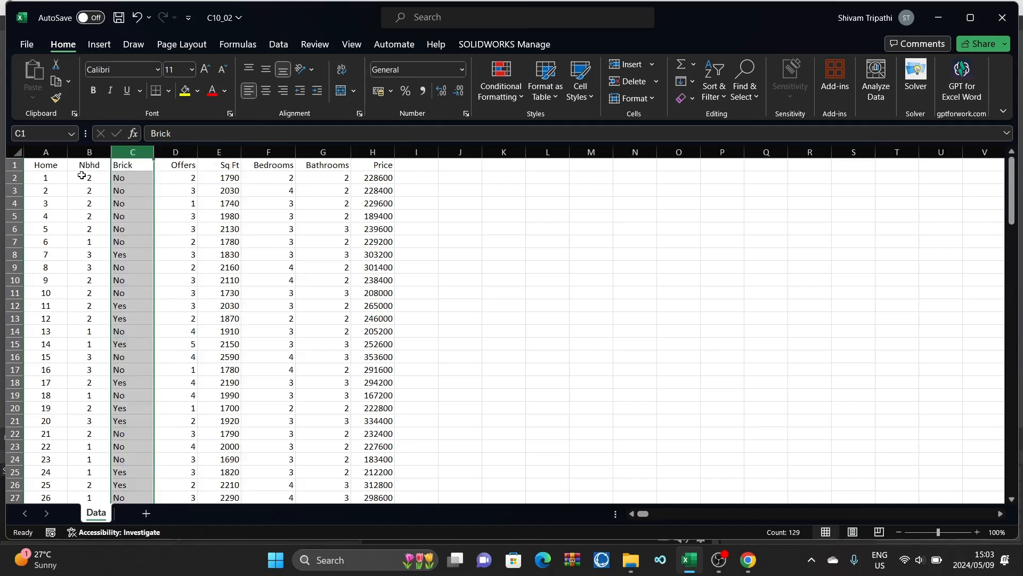
# Step: Insert a blank column between the Brick and Offers columns
pyautogui.click(182, 152)
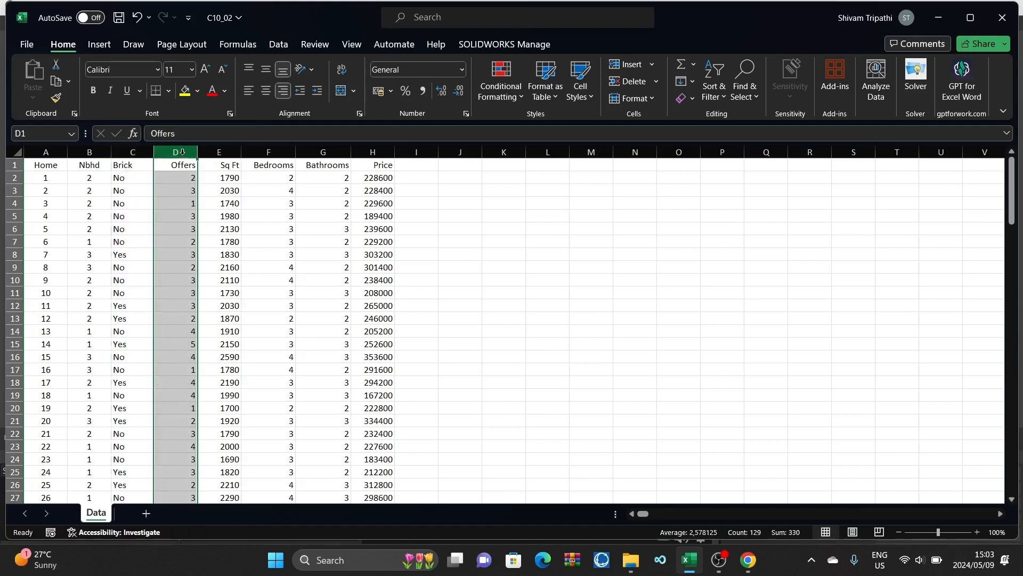
pyautogui.rightClick(183, 153)
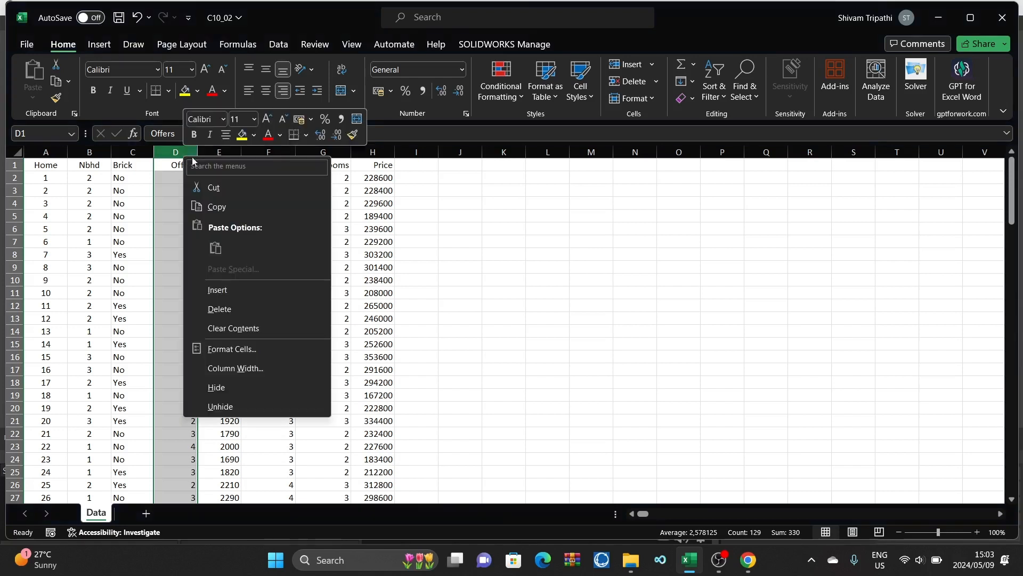
pyautogui.click(248, 287)
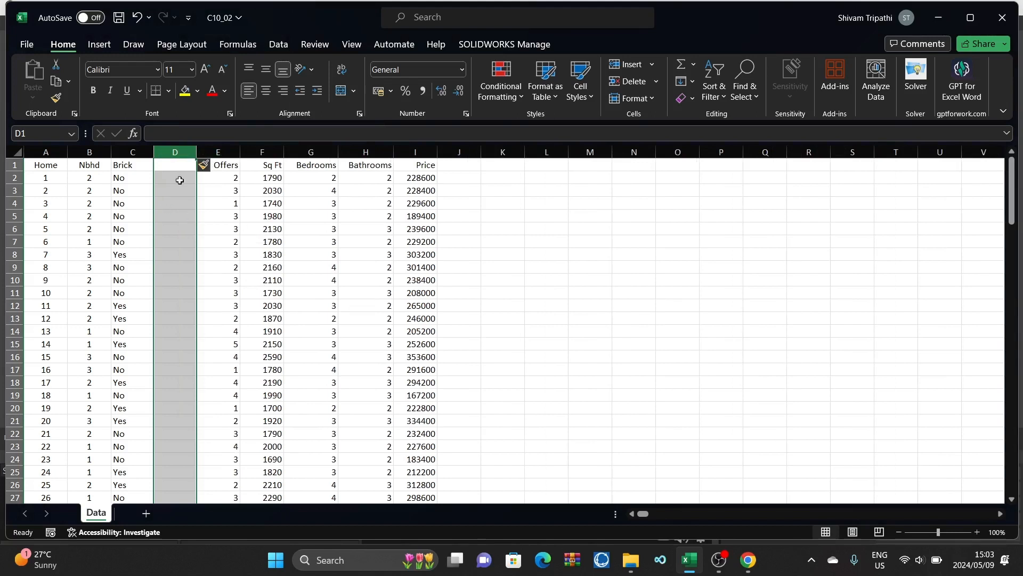
pyautogui.click(211, 216)
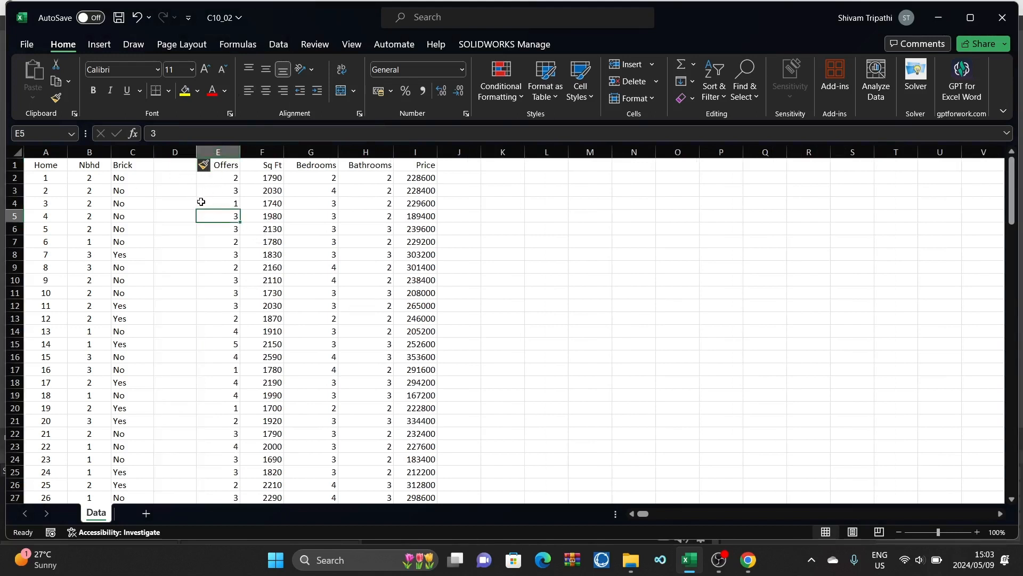
# Step: Enter the header BrickYes in cell D1 of the blank column
pyautogui.doubleClick(174, 166)
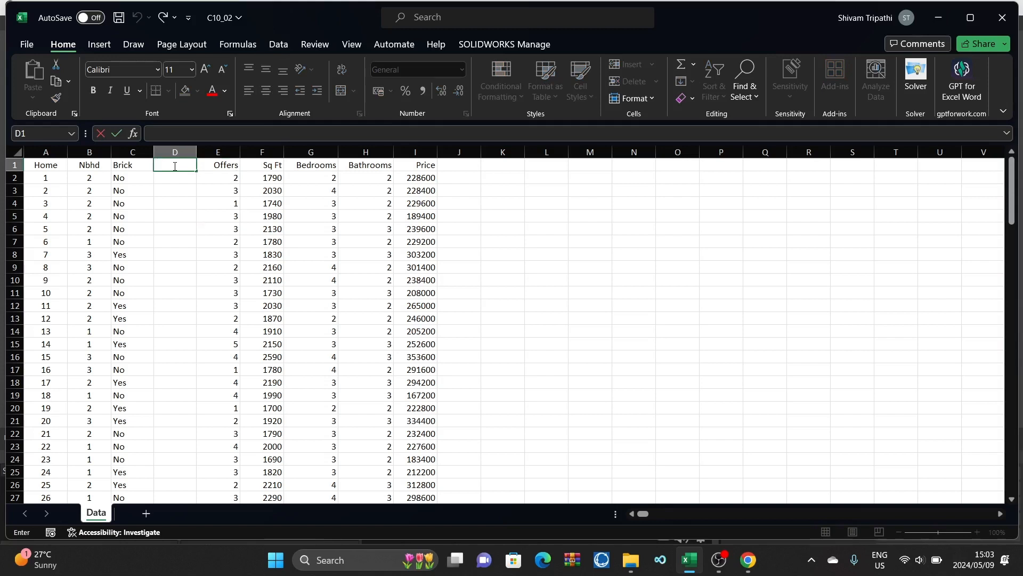
pyautogui.click(176, 179)
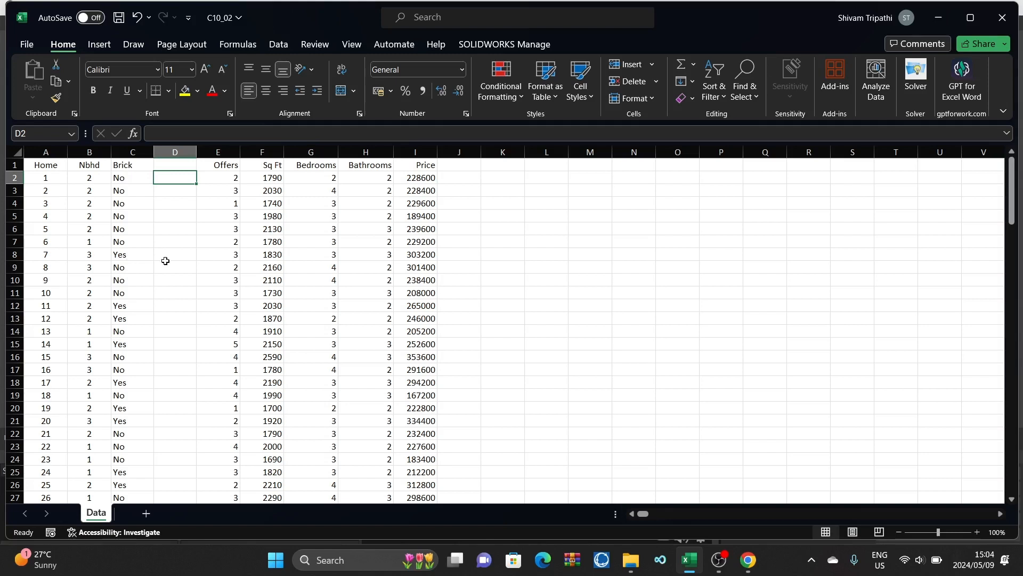
pyautogui.doubleClick(174, 165)
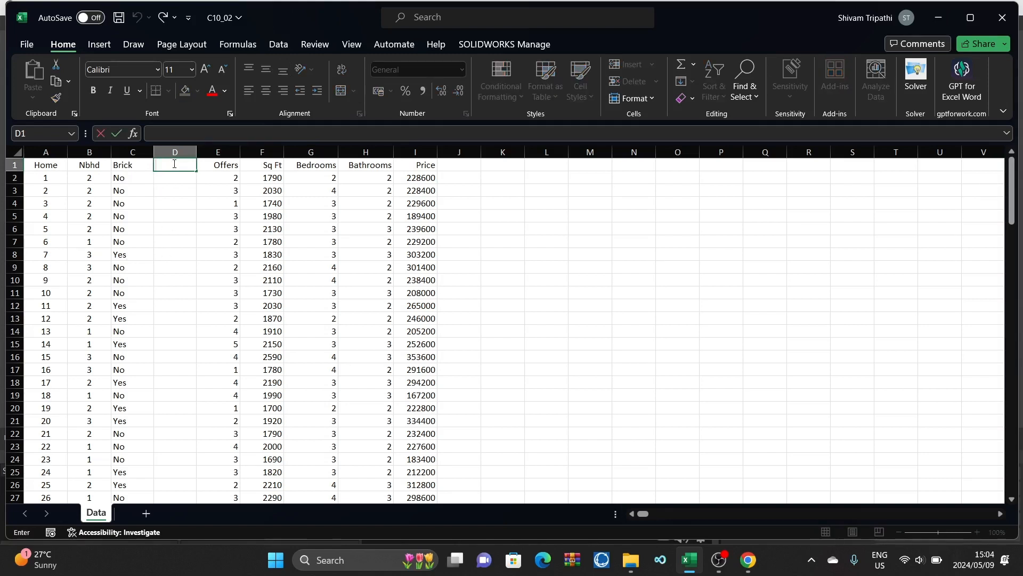
pyautogui.write('BY')
pyautogui.write('Yes')
pyautogui.press('Return')
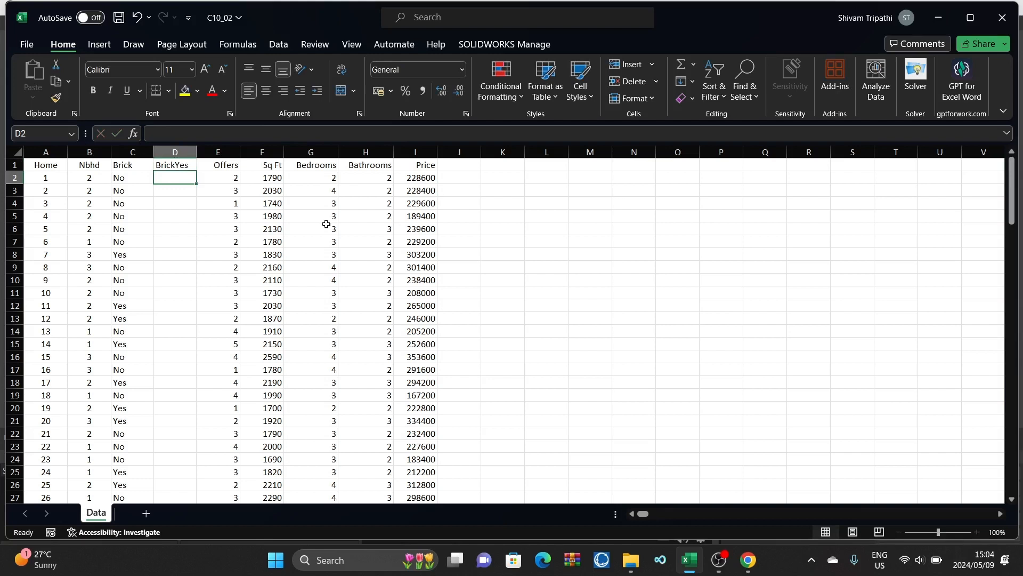
# Step: Build a lookup table in M2:N3 that assigns 1 to Yes and 0 to No
pyautogui.doubleClick(585, 177)
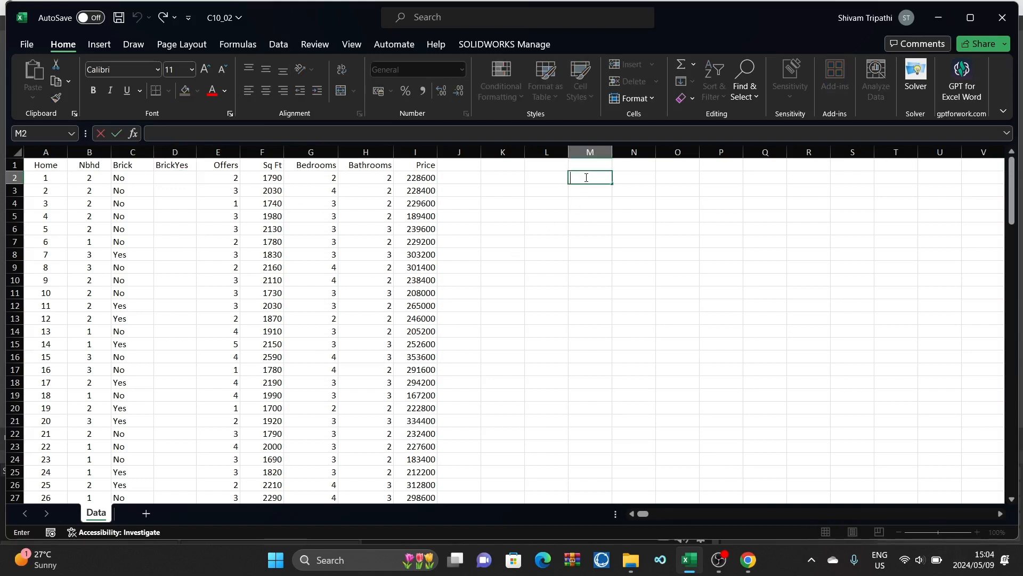
pyautogui.write('Yes')
pyautogui.click(588, 188)
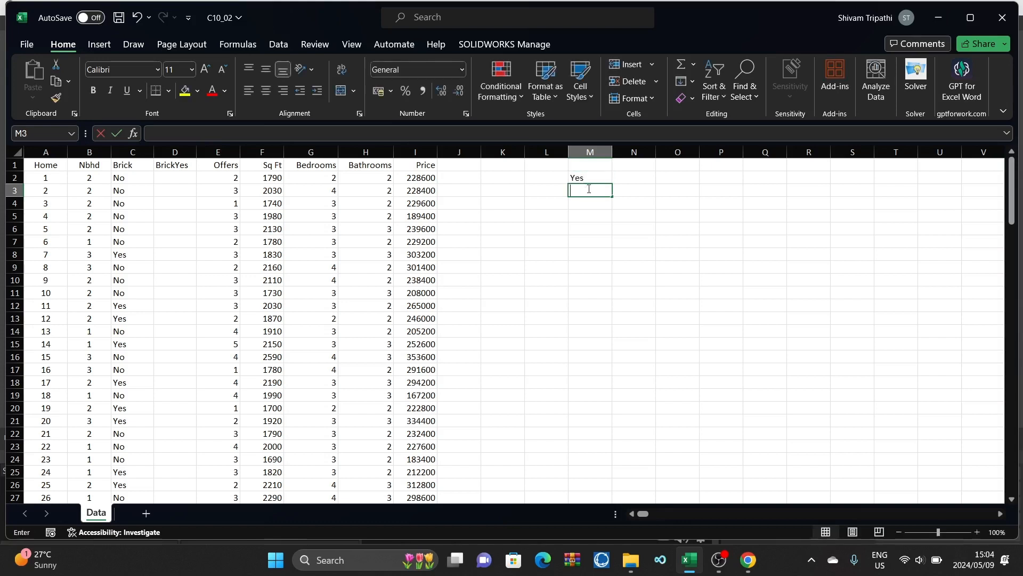
pyautogui.write('No')
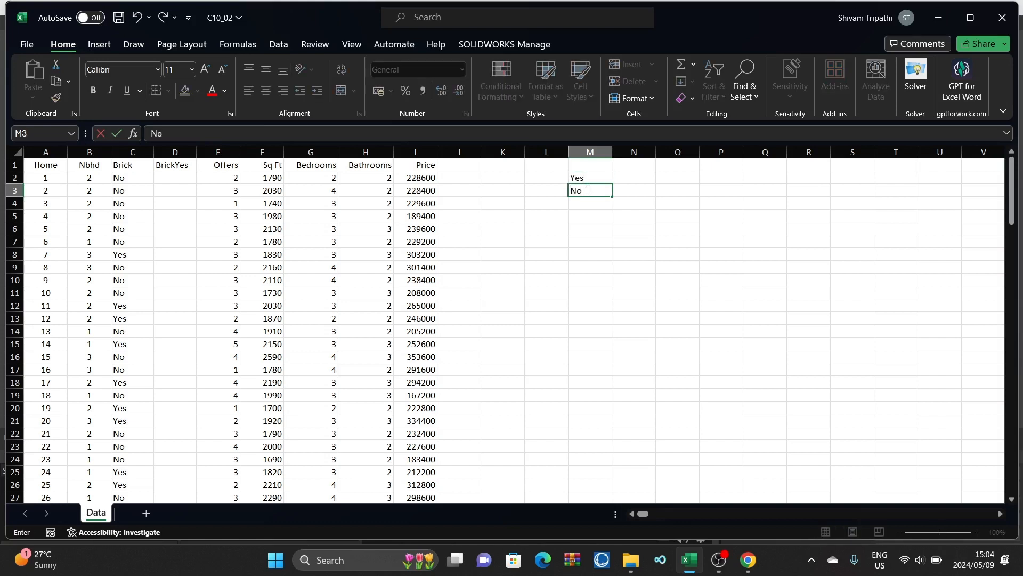
pyautogui.doubleClick(630, 176)
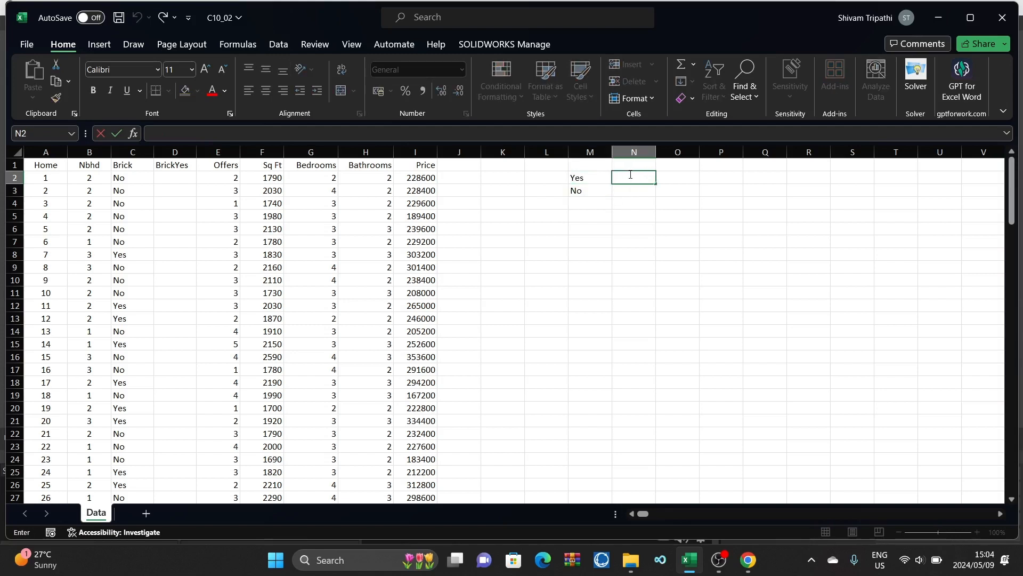
pyautogui.write('1')
pyautogui.click(631, 194)
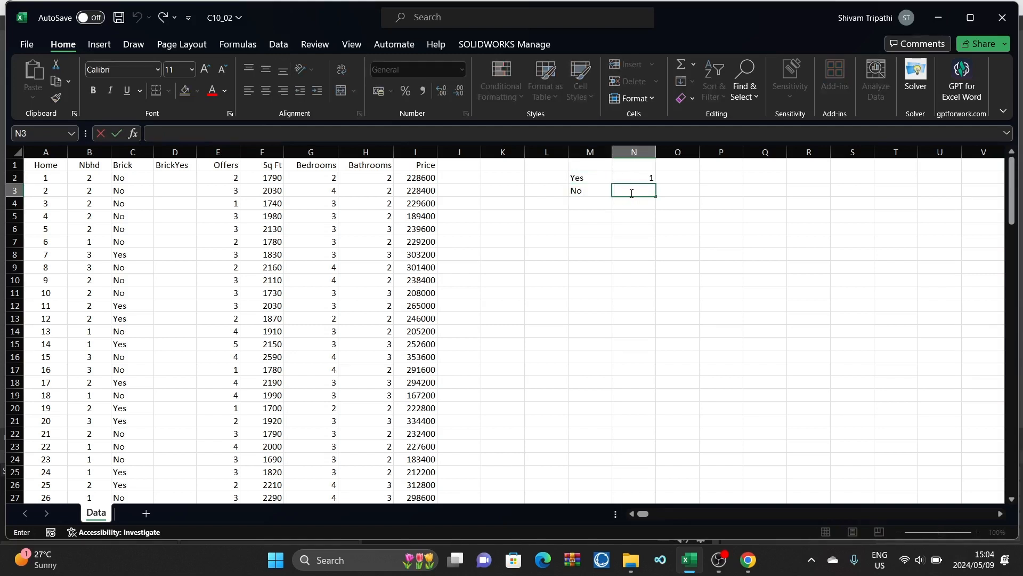
pyautogui.write('0')
pyautogui.click(520, 239)
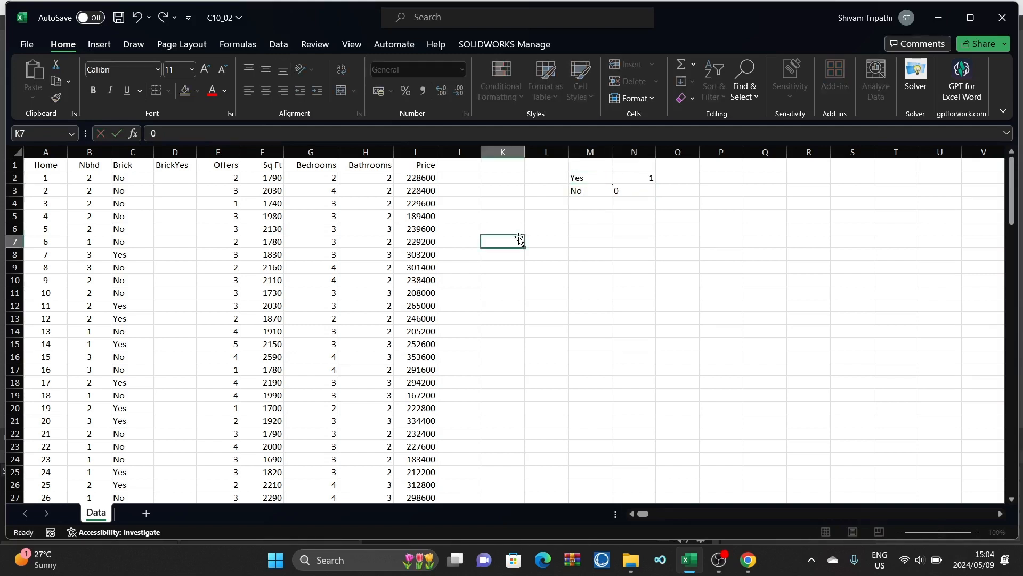
# Step: Start a VLOOKUP formula in D2 that looks up C2 in M2:N3, returning column 2 with FALSE for an exact match
pyautogui.doubleClick(184, 177)
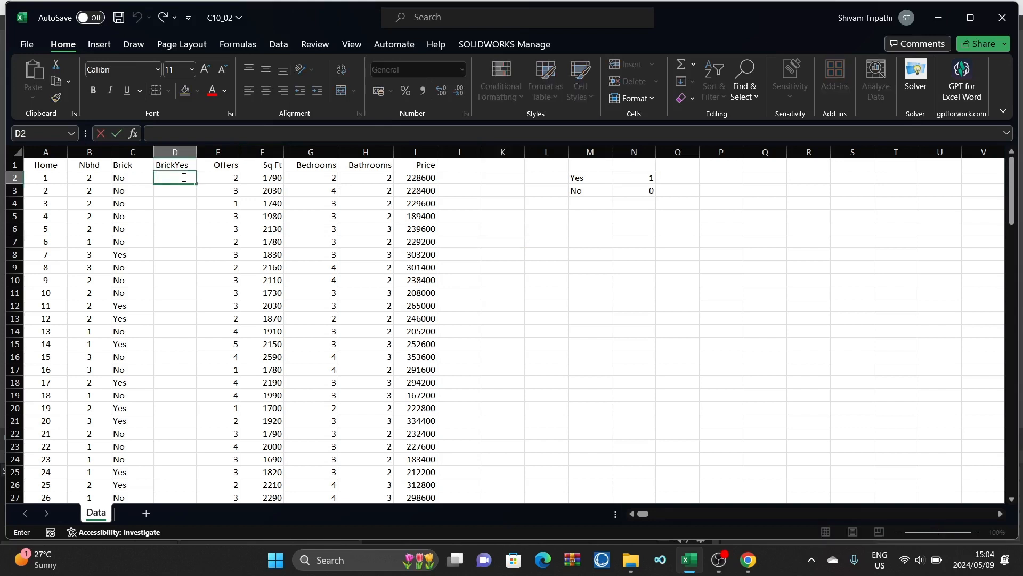
pyautogui.write('=V')
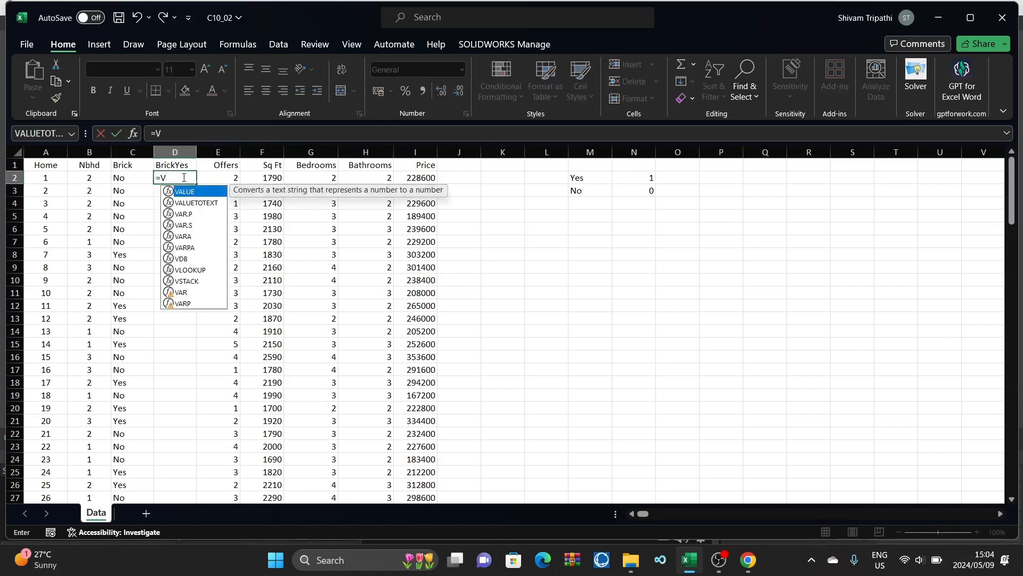
pyautogui.write('L')
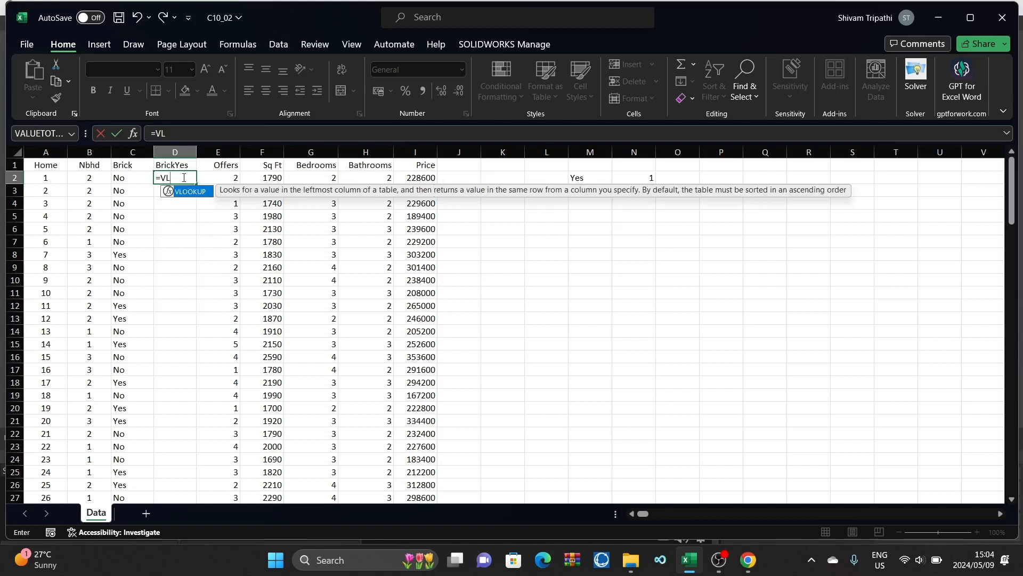
pyautogui.doubleClick(186, 192)
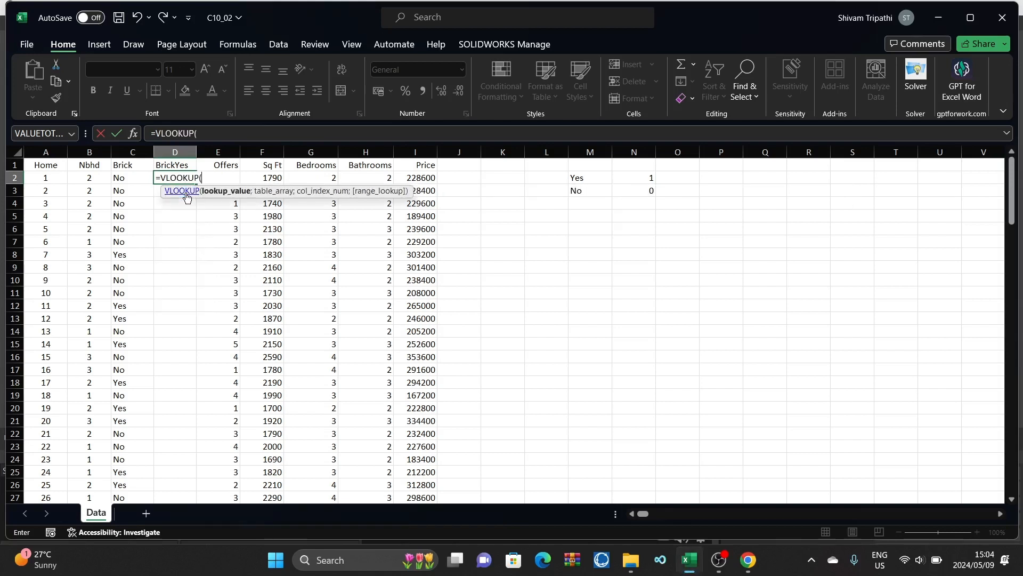
pyautogui.click(123, 178)
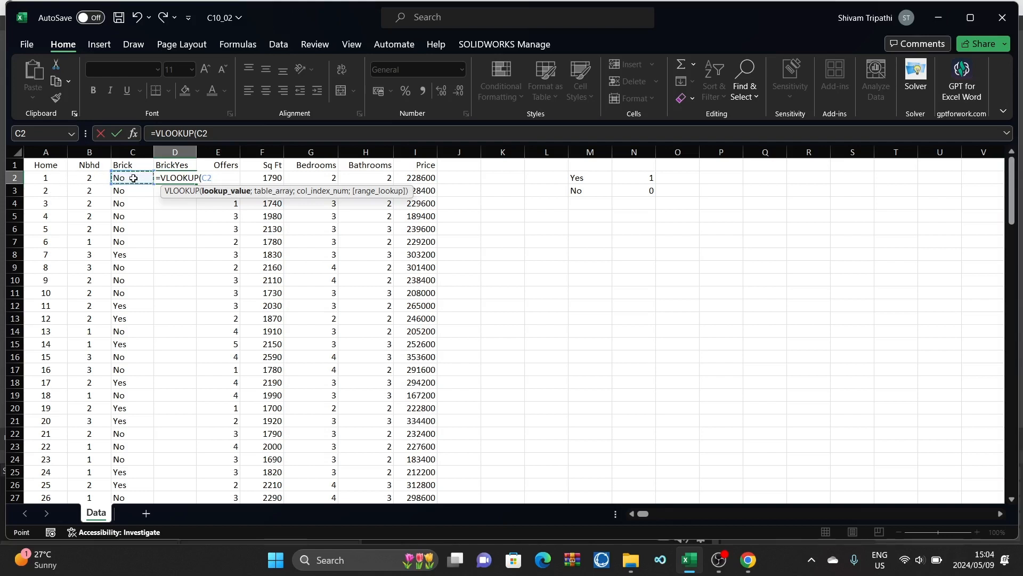
pyautogui.write(';')
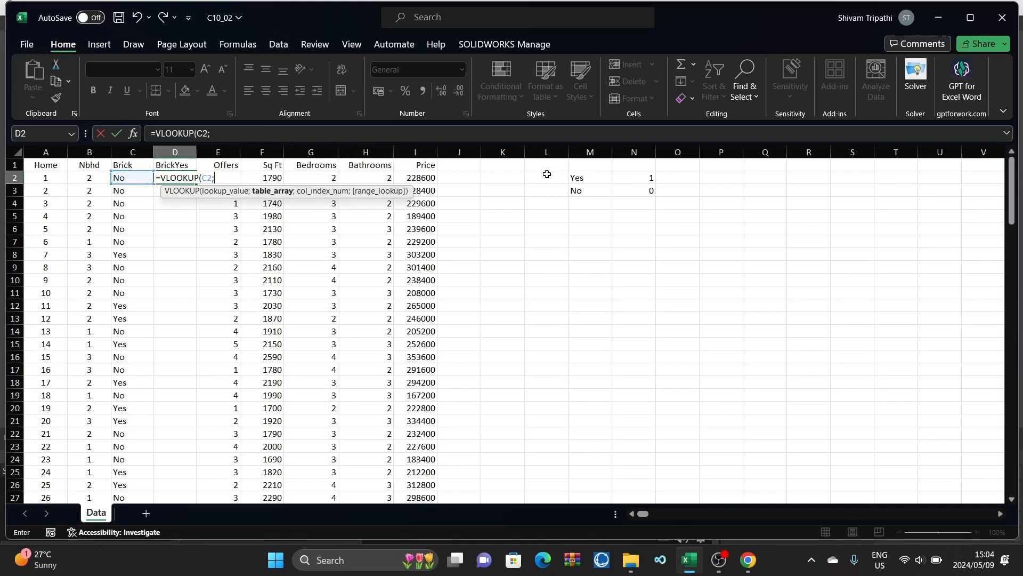
pyautogui.moveTo(582, 176); pyautogui.dragTo(638, 192)
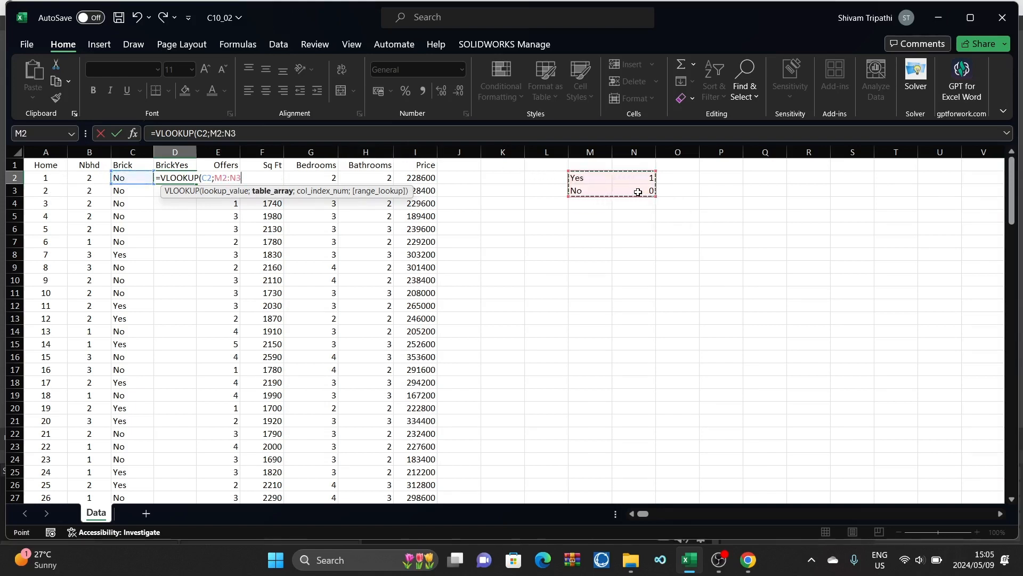
pyautogui.write(';')
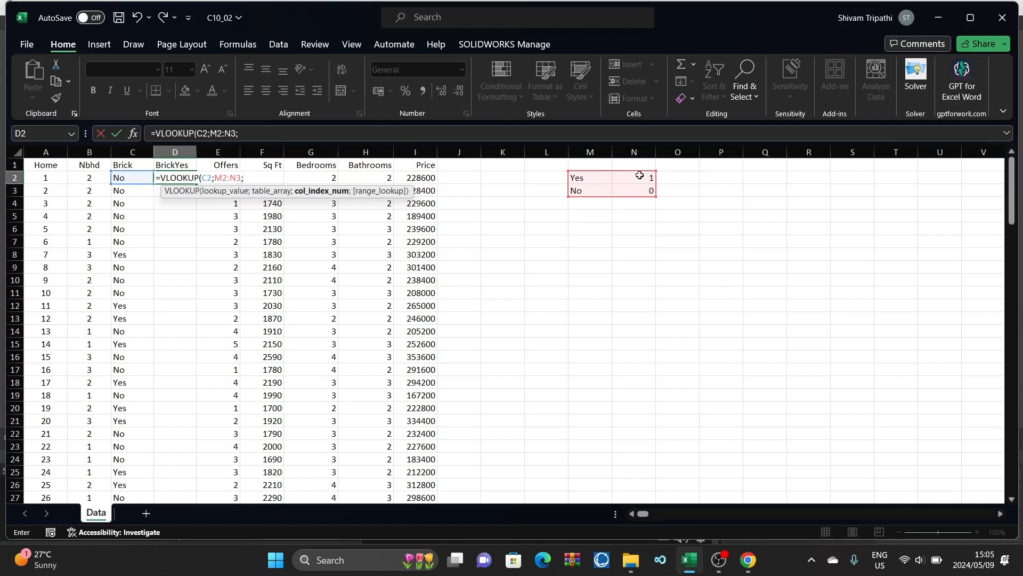
pyautogui.write('2;')
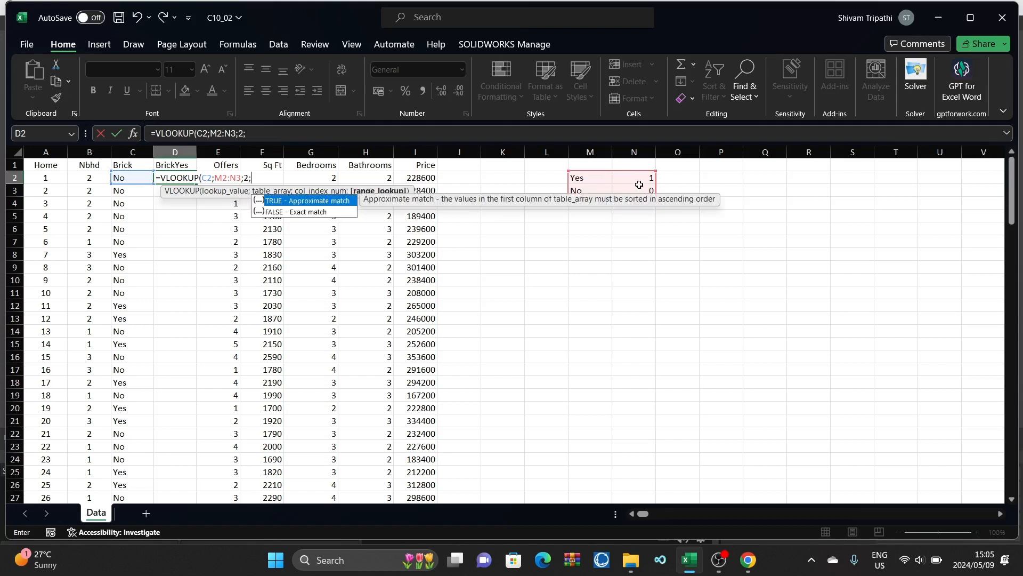
pyautogui.doubleClick(335, 213)
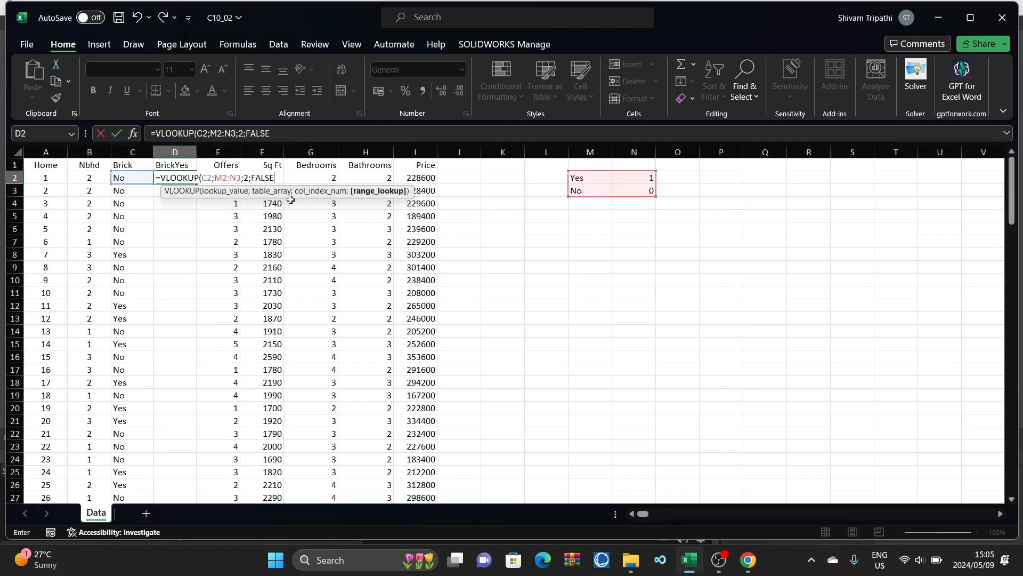
# Step: Make the table range in D2's VLOOKUP absolute as $M$2:$N$3, then close and enter the formula
pyautogui.click(215, 177)
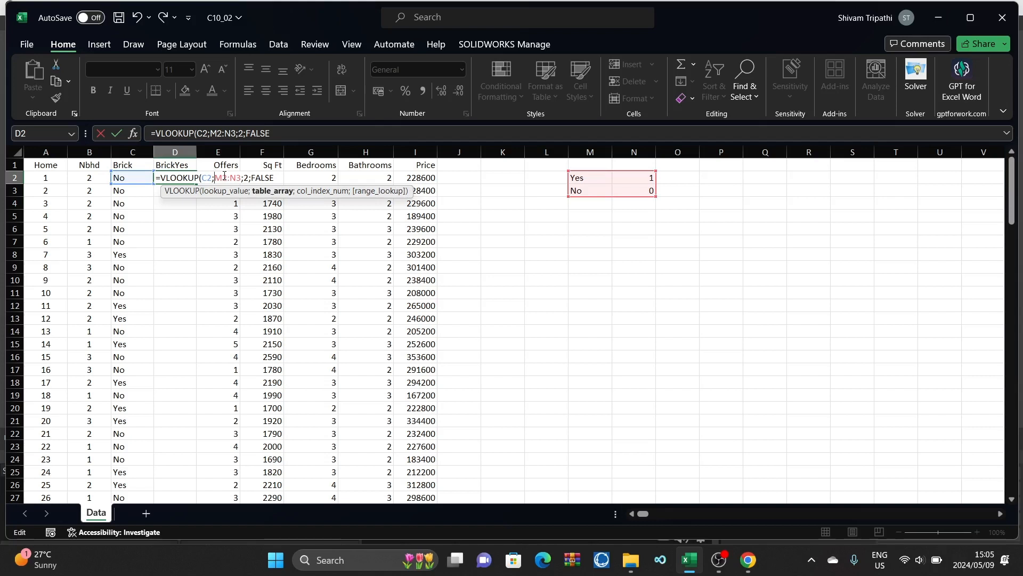
pyautogui.write('4')
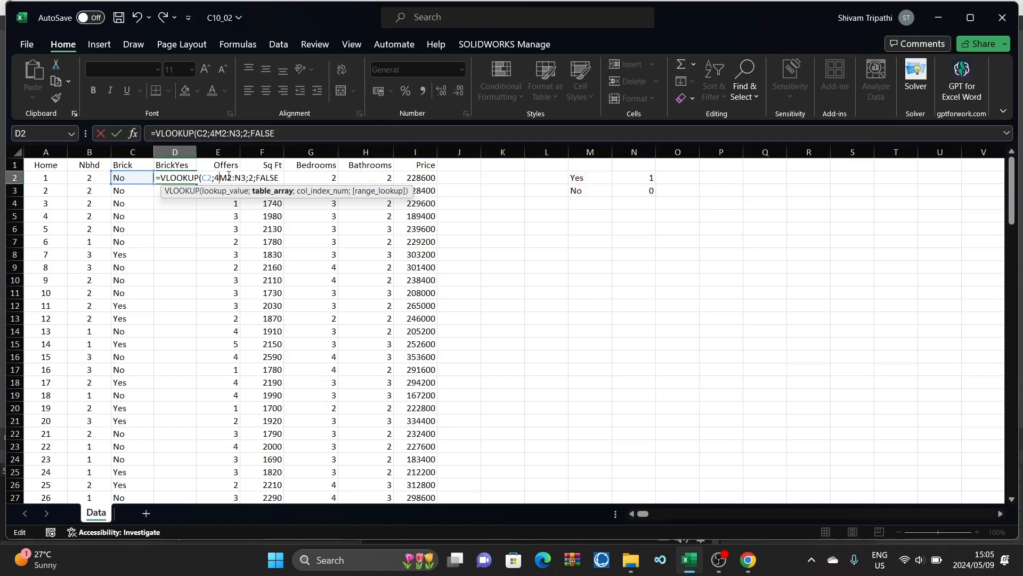
pyautogui.press('BackSpace')
pyautogui.write('$M')
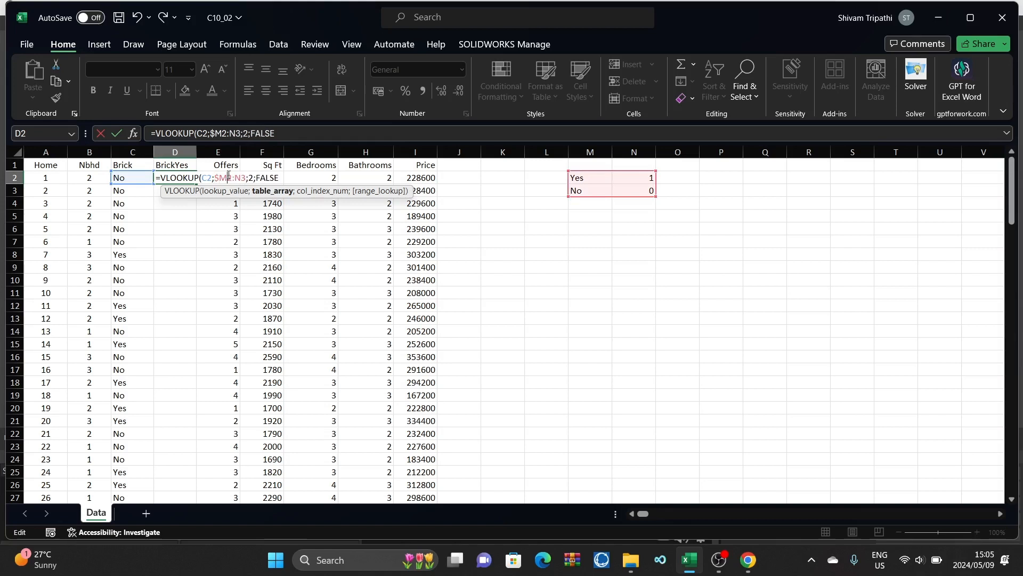
pyautogui.write('$2:')
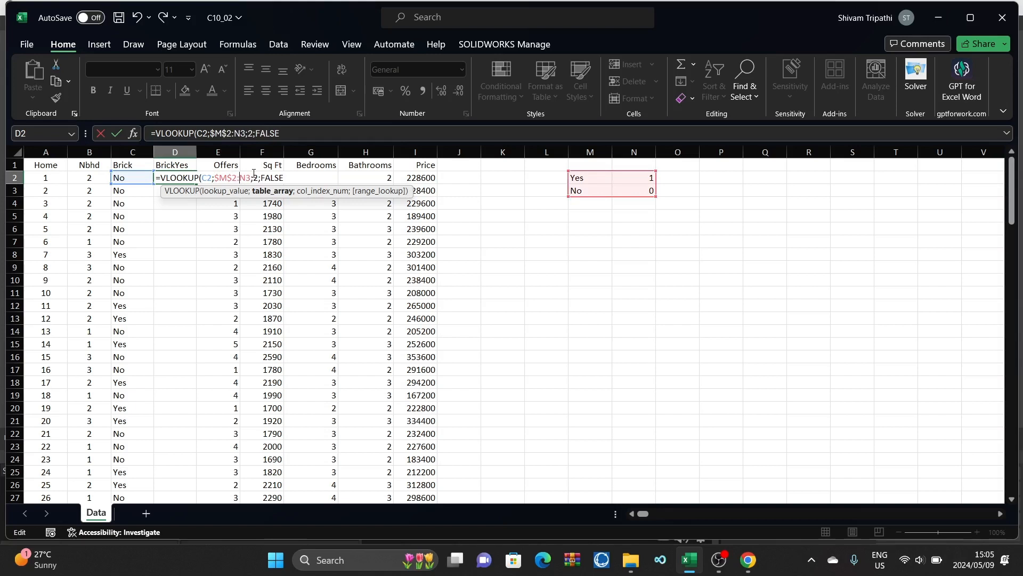
pyautogui.write('$N')
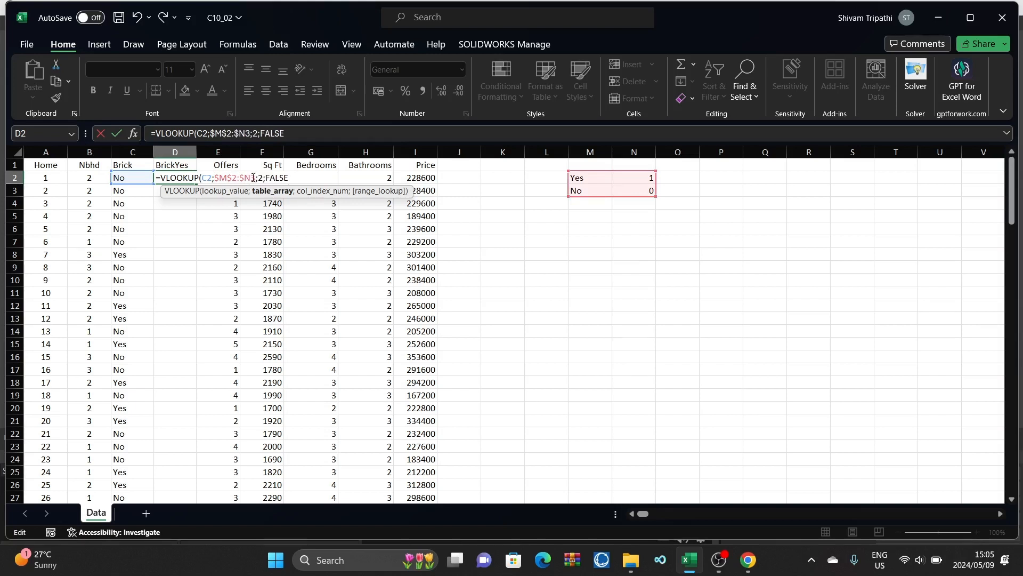
pyautogui.write('$')
pyautogui.click(302, 179)
pyautogui.write(')')
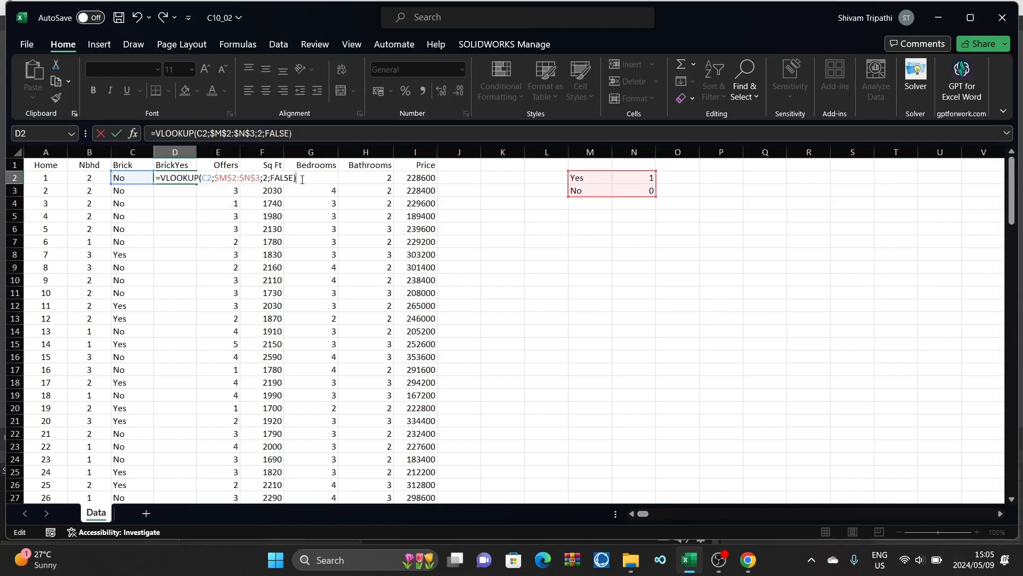
pyautogui.press('Return')
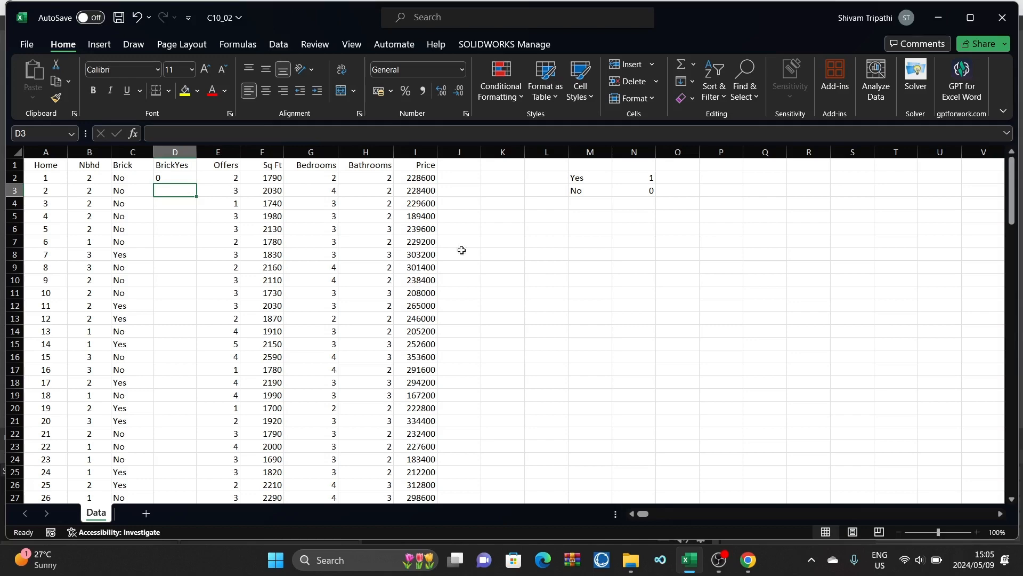
# Step: Fill the VLOOKUP formula from D2 down the BrickYes column to the last home record
pyautogui.click(185, 178)
pyautogui.moveTo(197, 184); pyautogui.dragTo(180, 477)
pyautogui.scroll(5, 267, 335)
pyautogui.scroll(20, 266, 335)
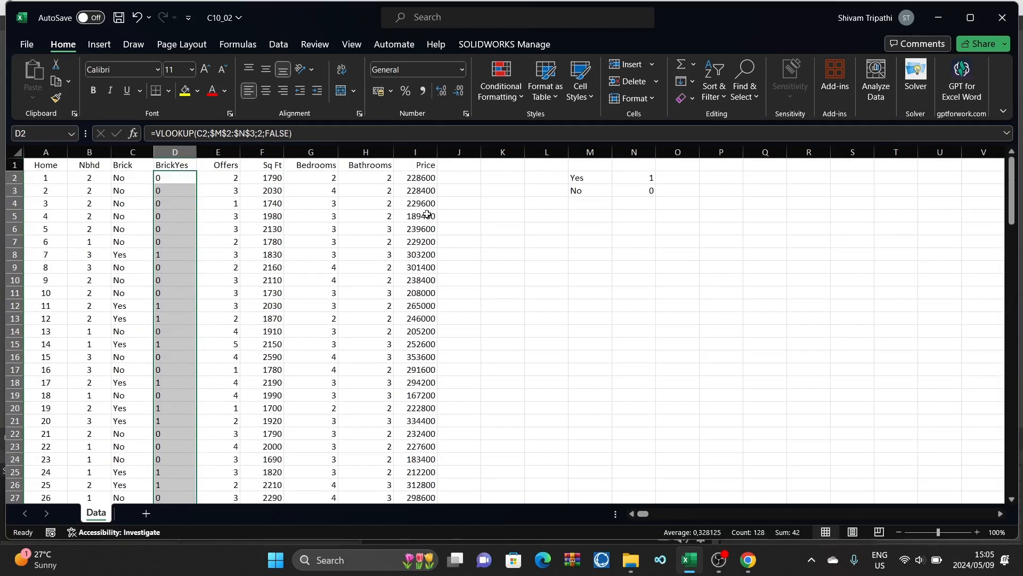
pyautogui.click(595, 269)
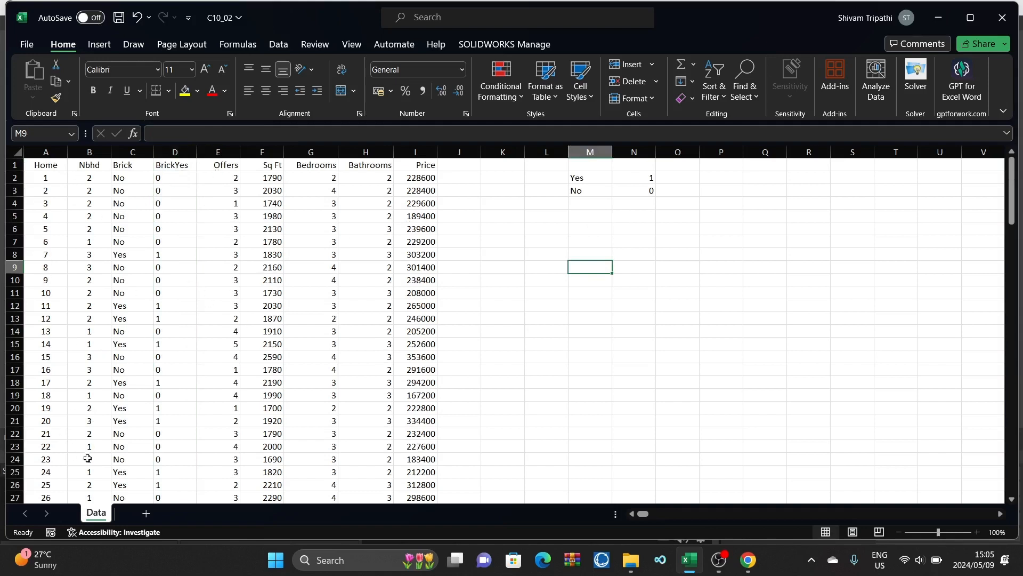
# Step: Insert two blank columns between the BrickYes and Offers columns
pyautogui.rightClick(221, 152)
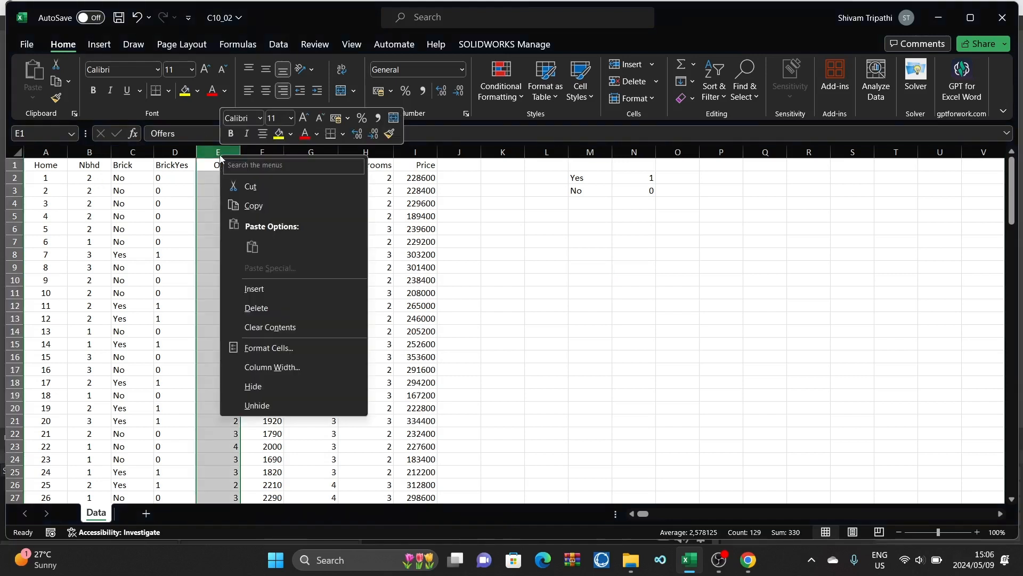
pyautogui.click(256, 289)
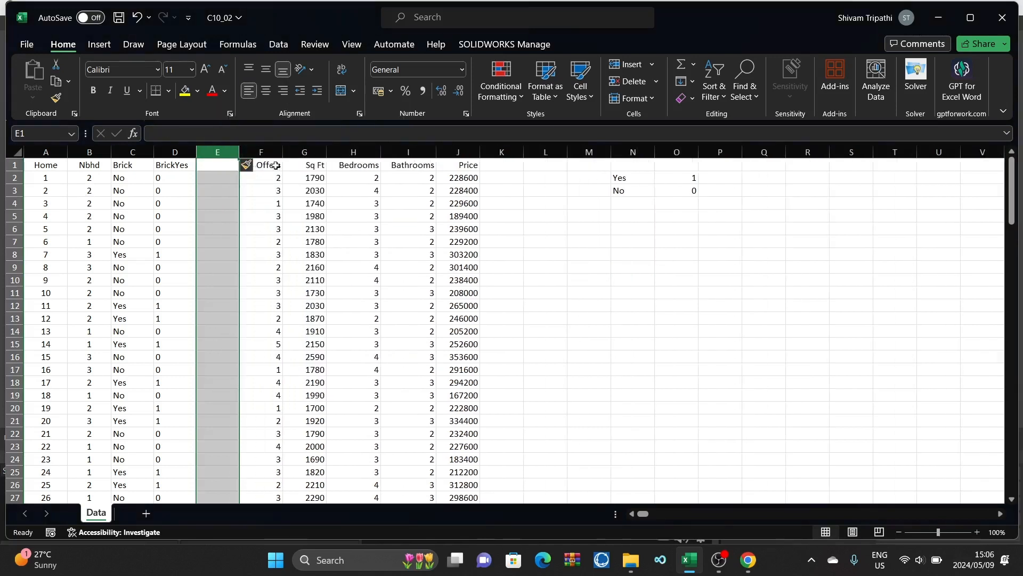
pyautogui.rightClick(261, 152)
pyautogui.click(299, 296)
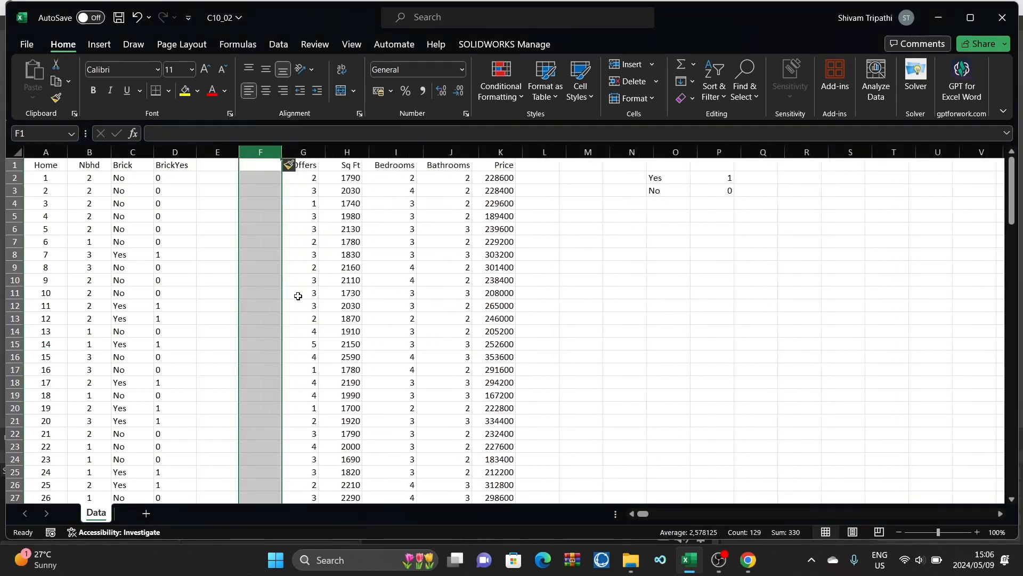
# Step: Enter the headers N2 in E1 and N3 in F1 for the two blank columns
pyautogui.doubleClick(215, 167)
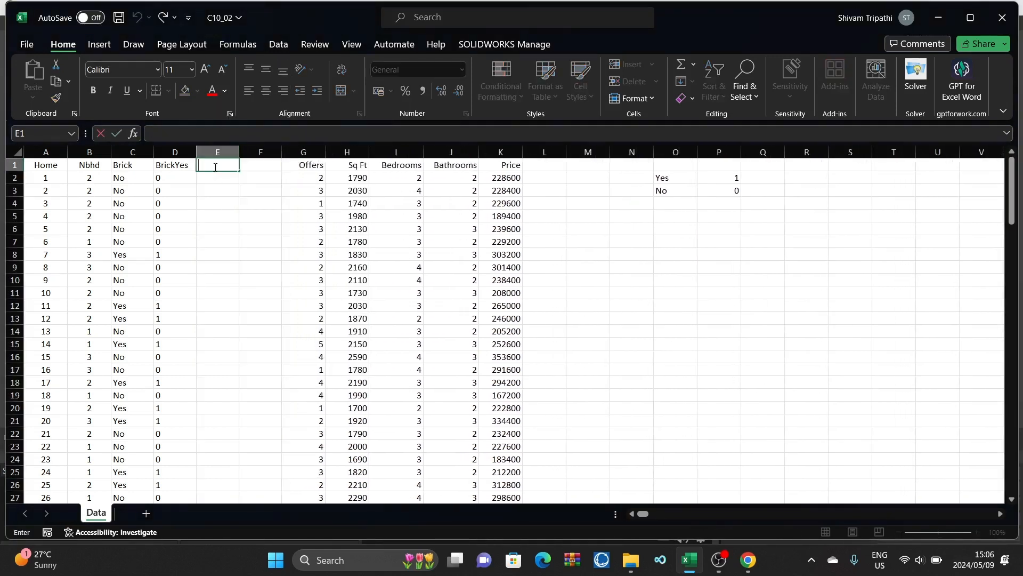
pyautogui.write('N2')
pyautogui.doubleClick(264, 165)
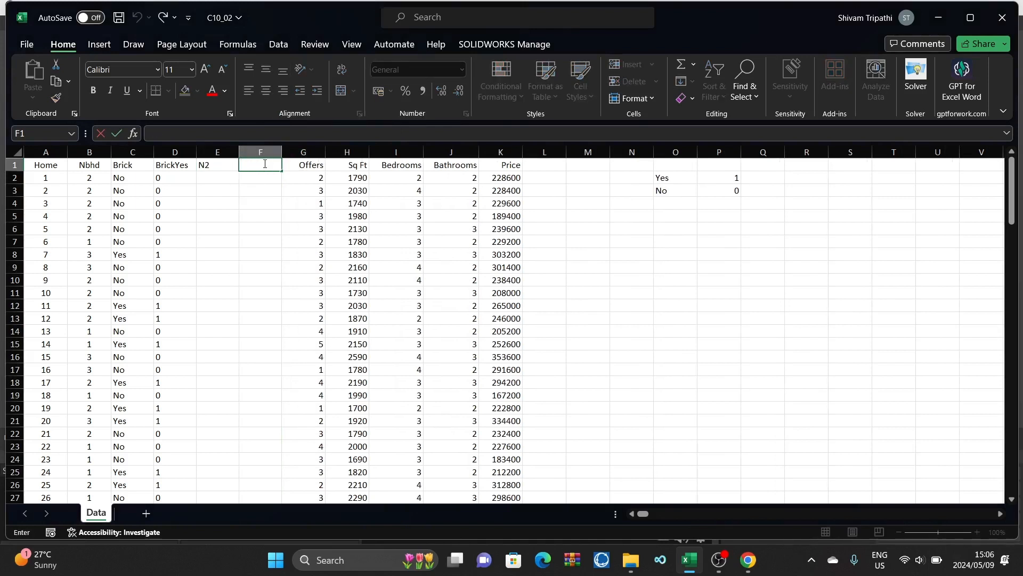
pyautogui.write('N3')
pyautogui.click(578, 279)
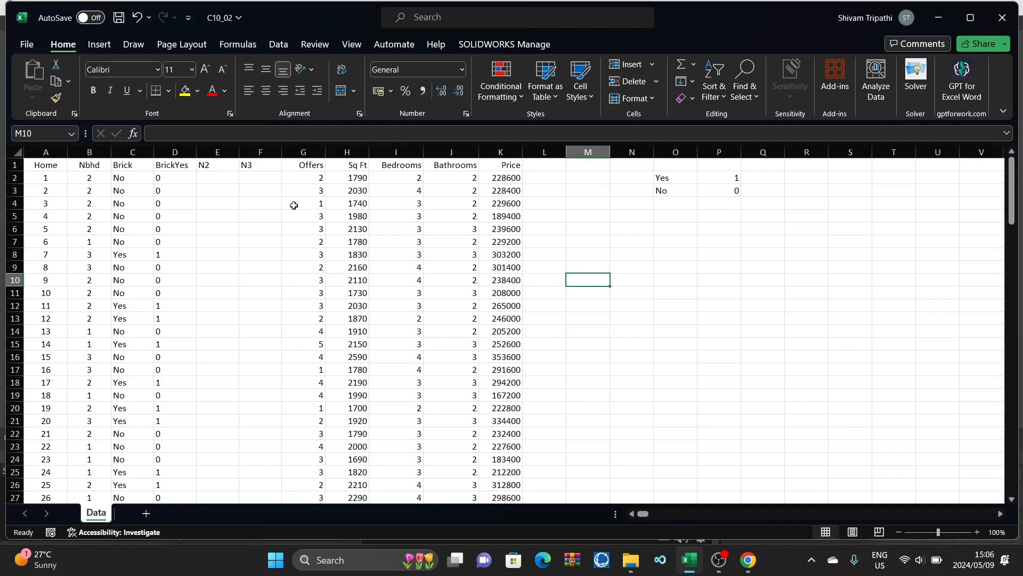
# Step: Enter the formula =IF(B2=2;1;0) in E2 to flag homes in neighbourhood 2
pyautogui.doubleClick(225, 178)
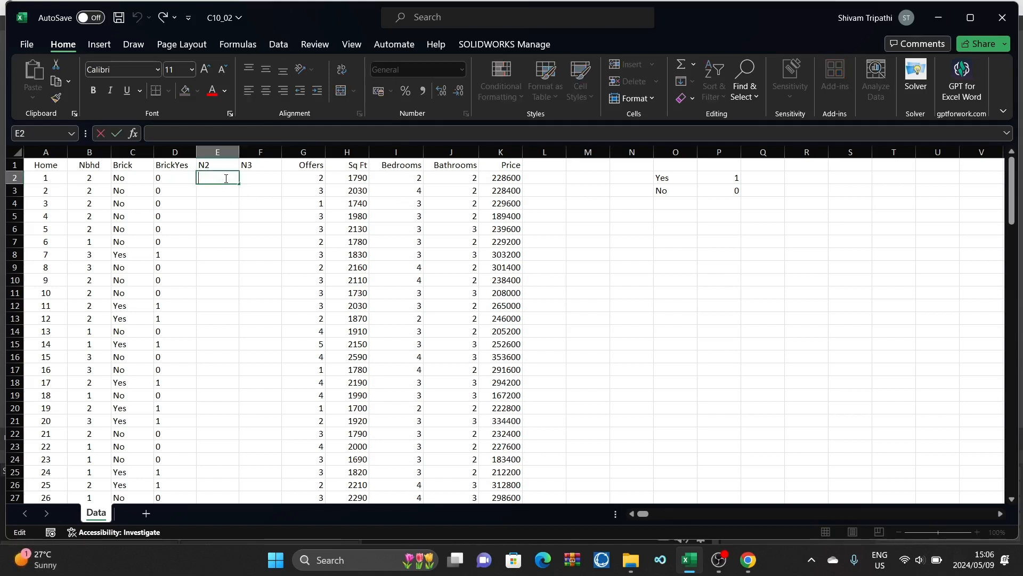
pyautogui.write('=')
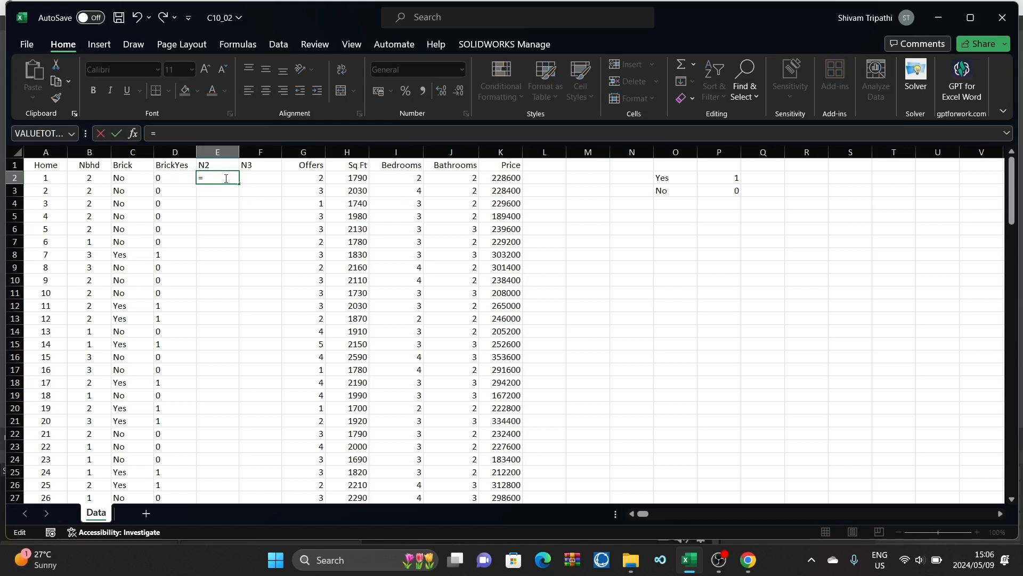
pyautogui.write('I')
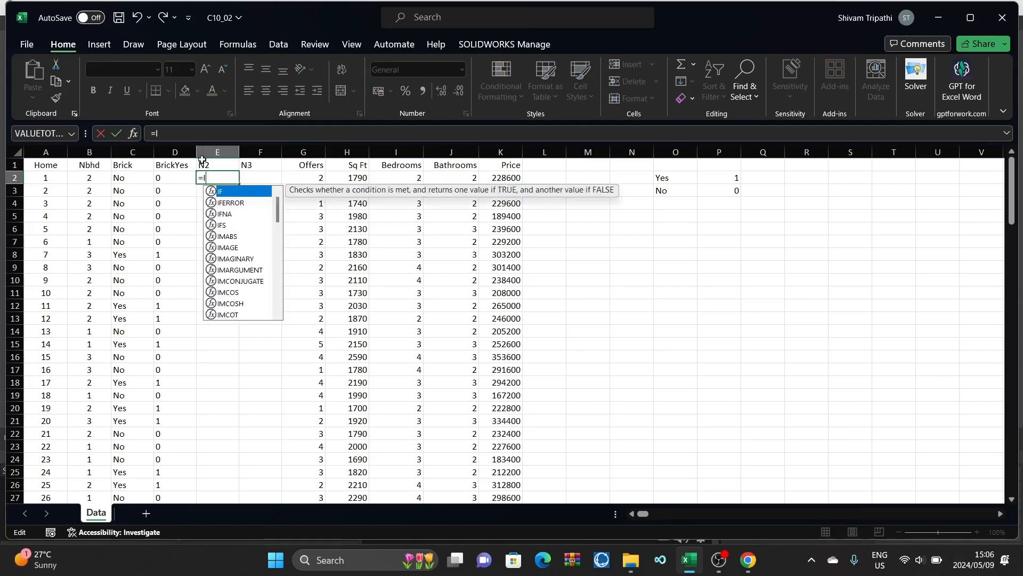
pyautogui.doubleClick(238, 193)
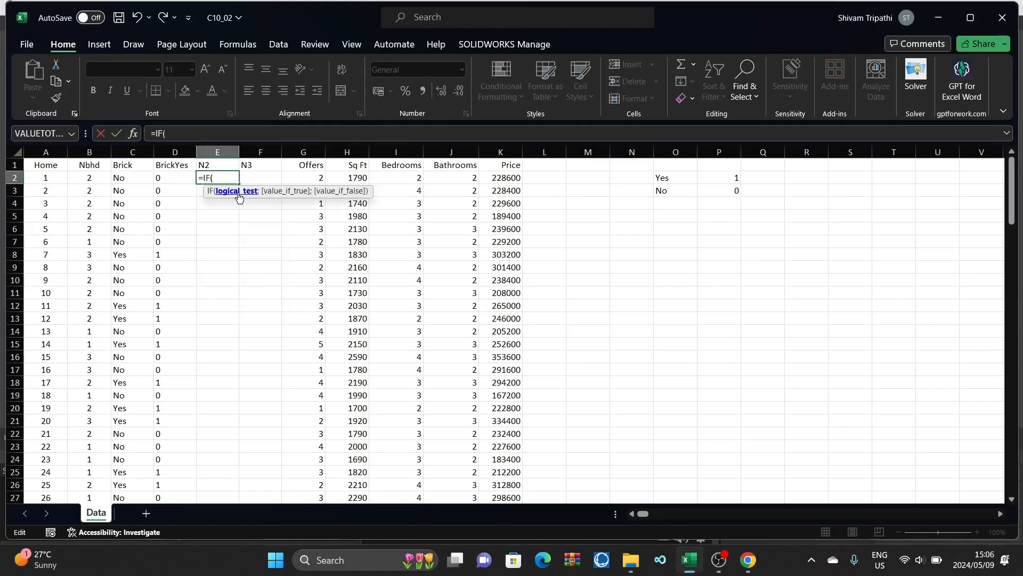
pyautogui.click(87, 178)
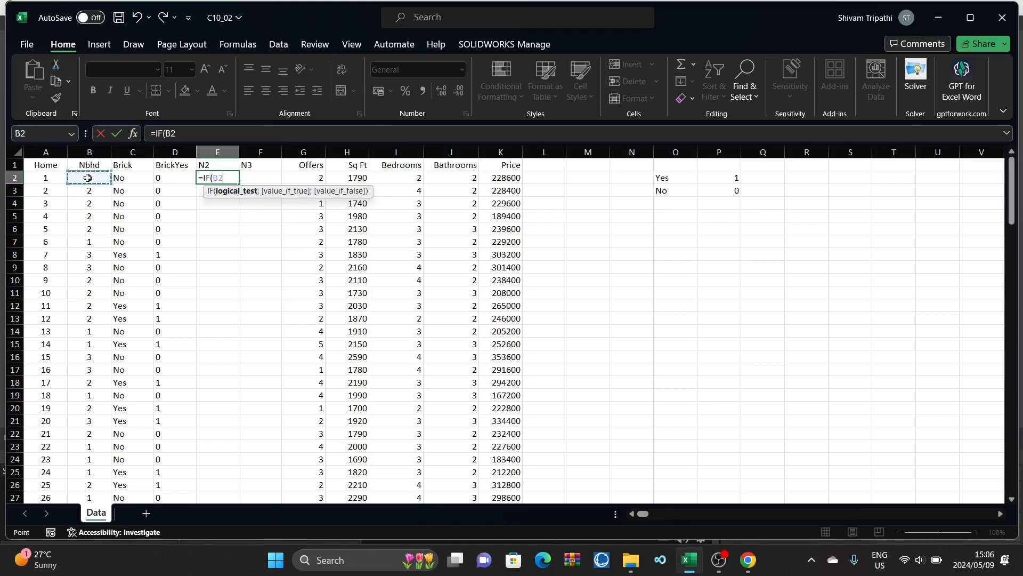
pyautogui.write('=2;')
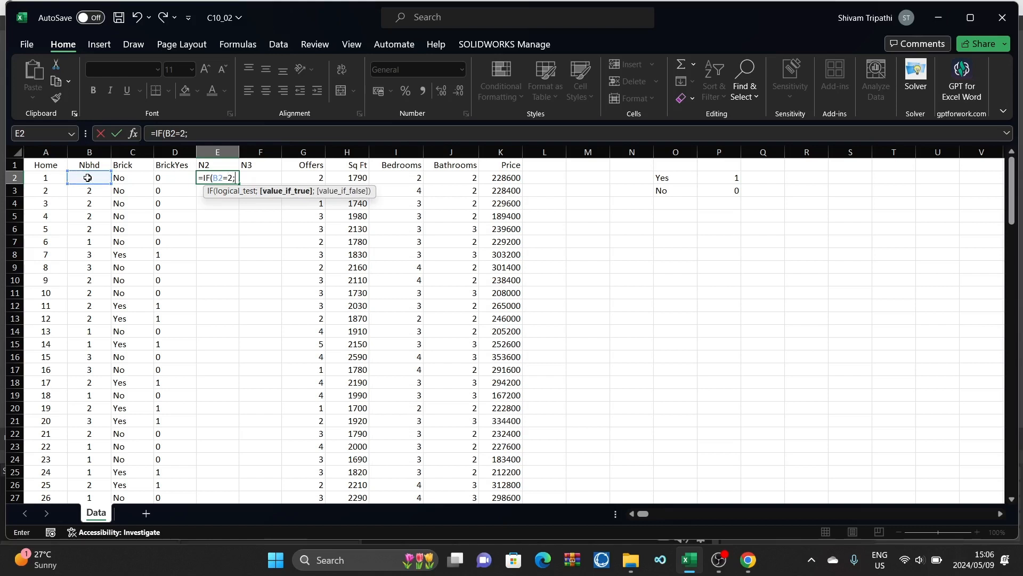
pyautogui.write('1;')
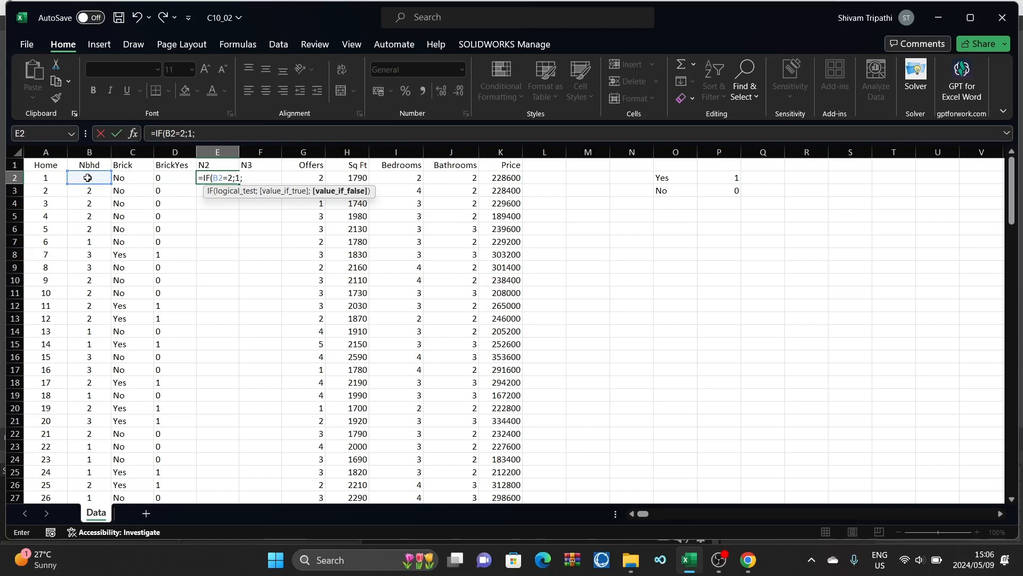
pyautogui.write('0')
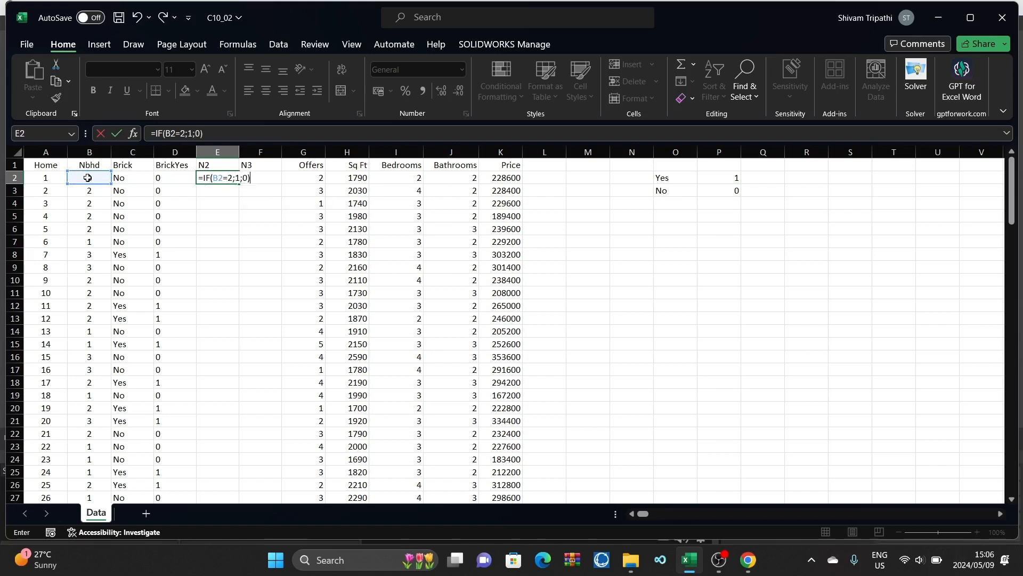
pyautogui.press('Return')
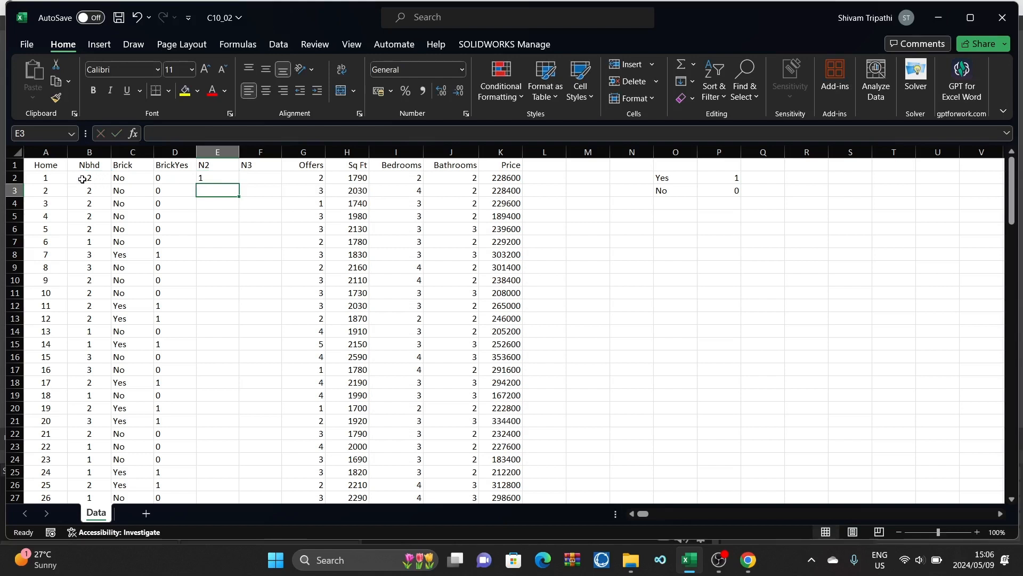
# Step: Fill the IF formula from E2 down the N2 column to the last home record
pyautogui.click(208, 177)
pyautogui.moveTo(239, 184); pyautogui.dragTo(244, 477)
pyautogui.scroll(3, 293, 358)
pyautogui.scroll(20, 293, 358)
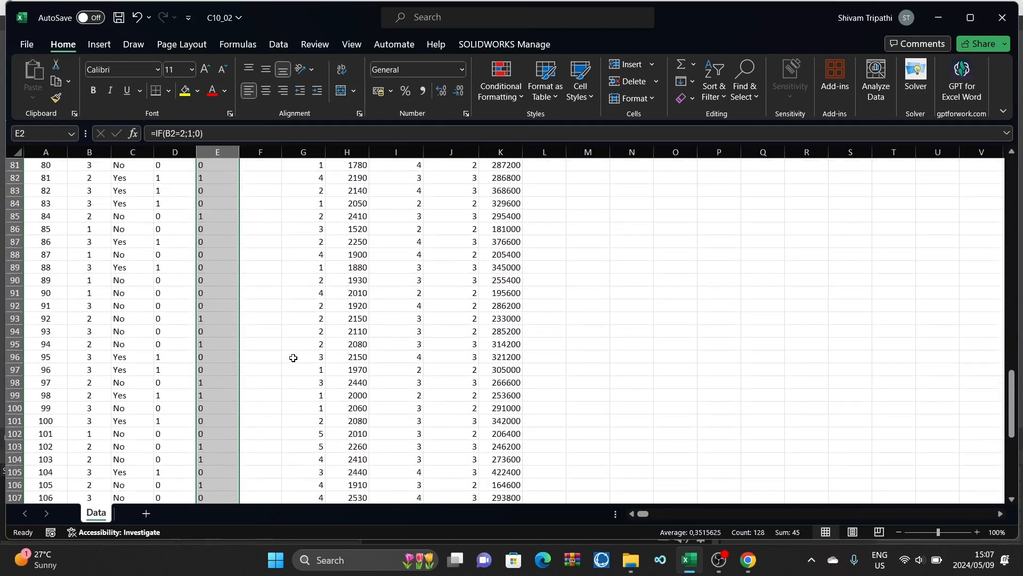
# Step: Enter the formula =IF(B2=3; 1; 0) in F2 to flag homes in neighbourhood 3
pyautogui.scroll(2, 294, 358)
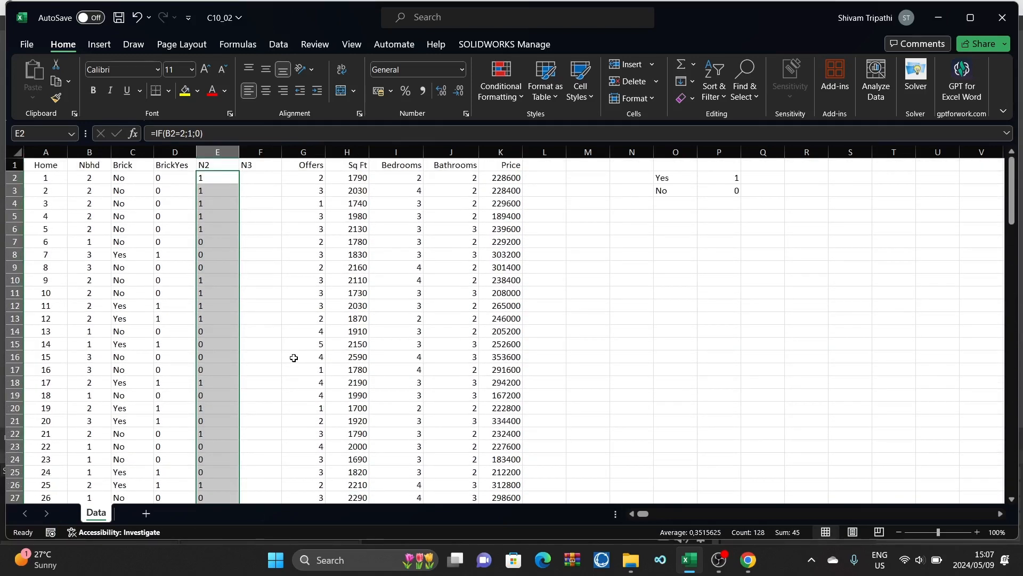
pyautogui.doubleClick(254, 180)
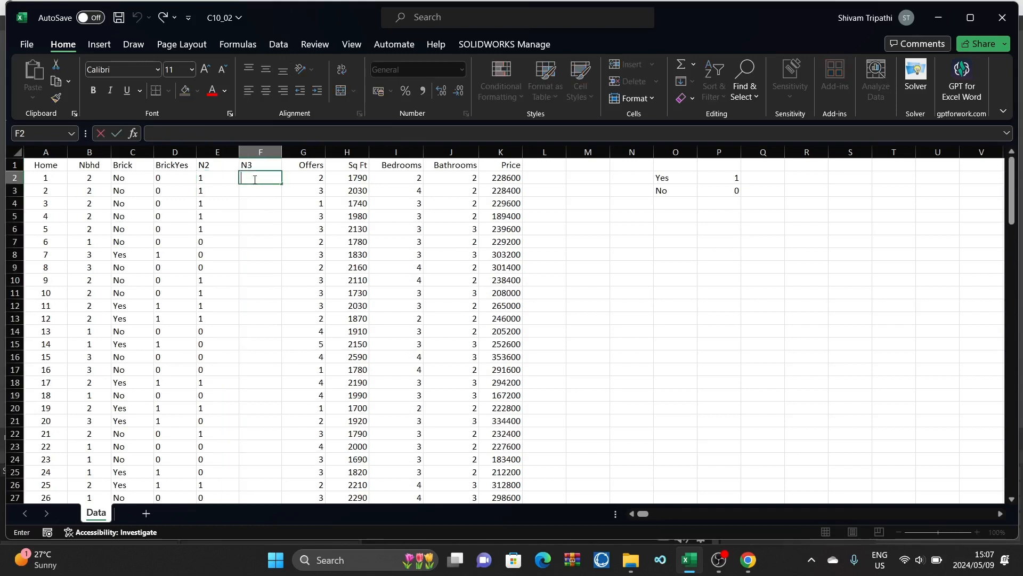
pyautogui.write('=')
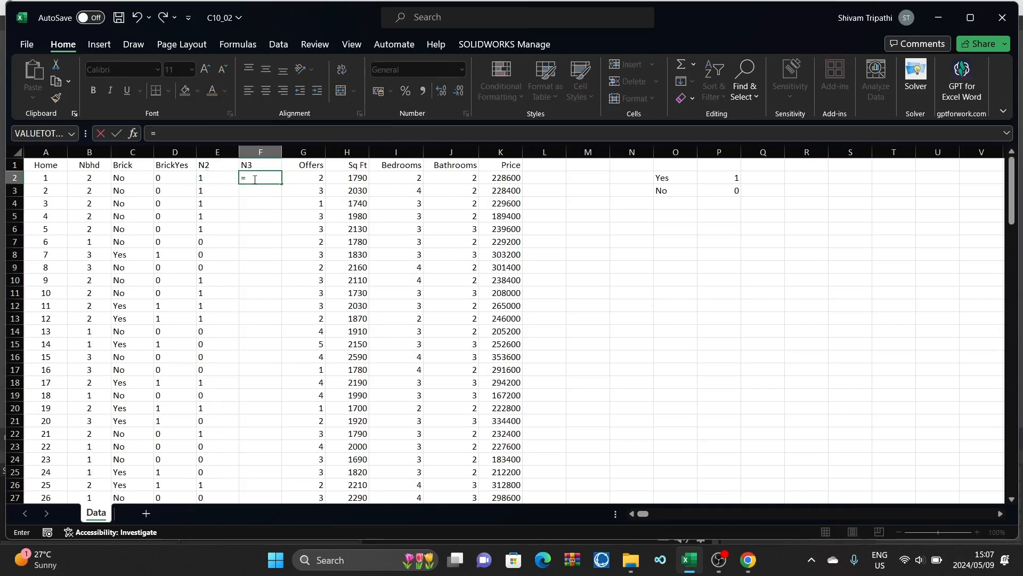
pyautogui.write('I')
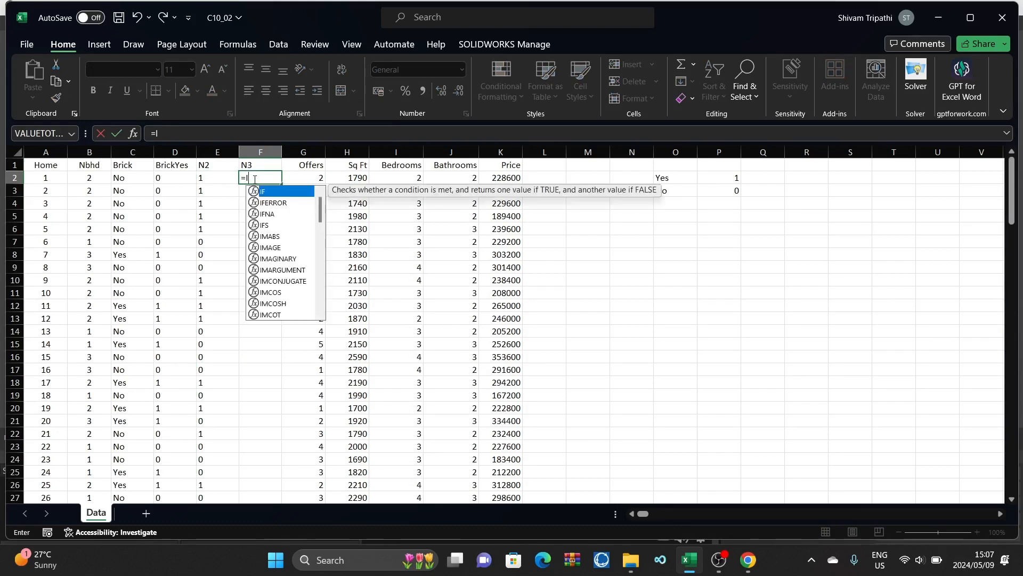
pyautogui.write('F(')
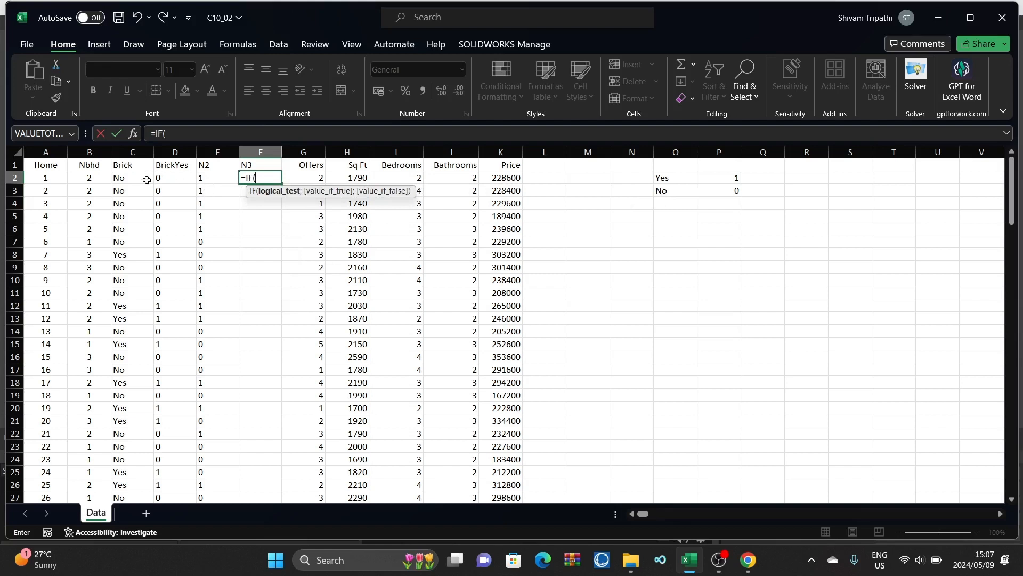
pyautogui.click(90, 176)
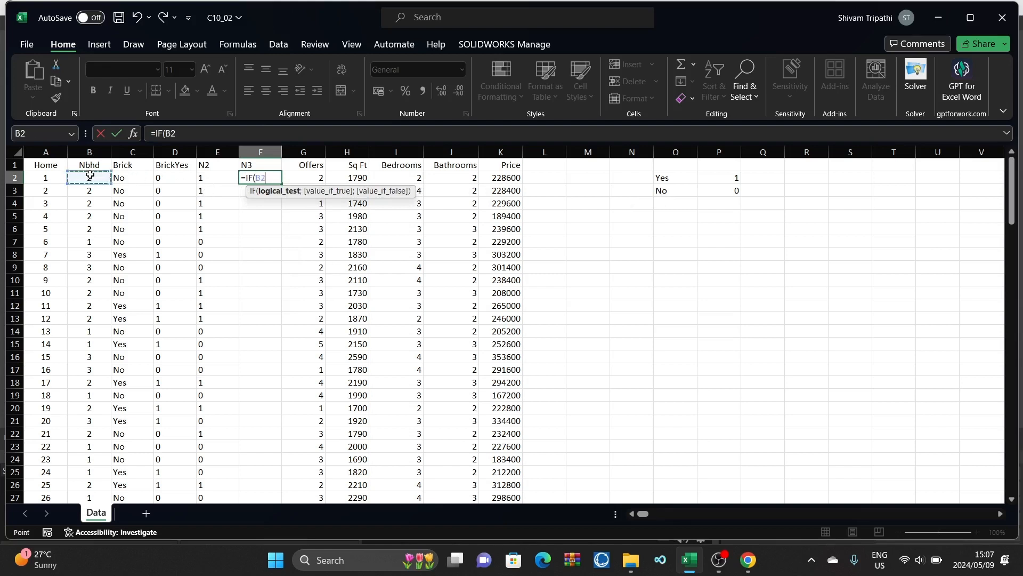
pyautogui.write('=3;')
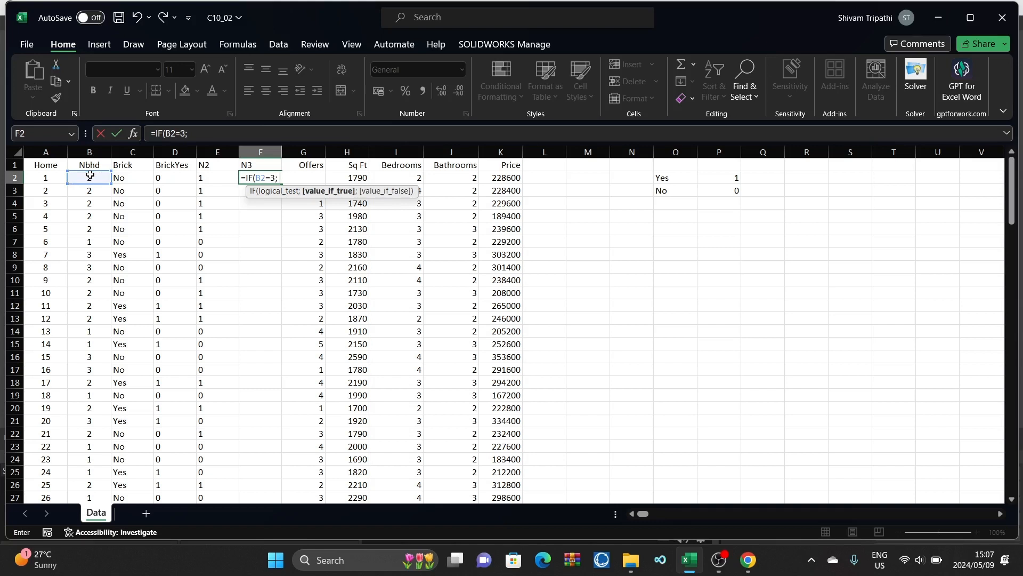
pyautogui.write(' 1;')
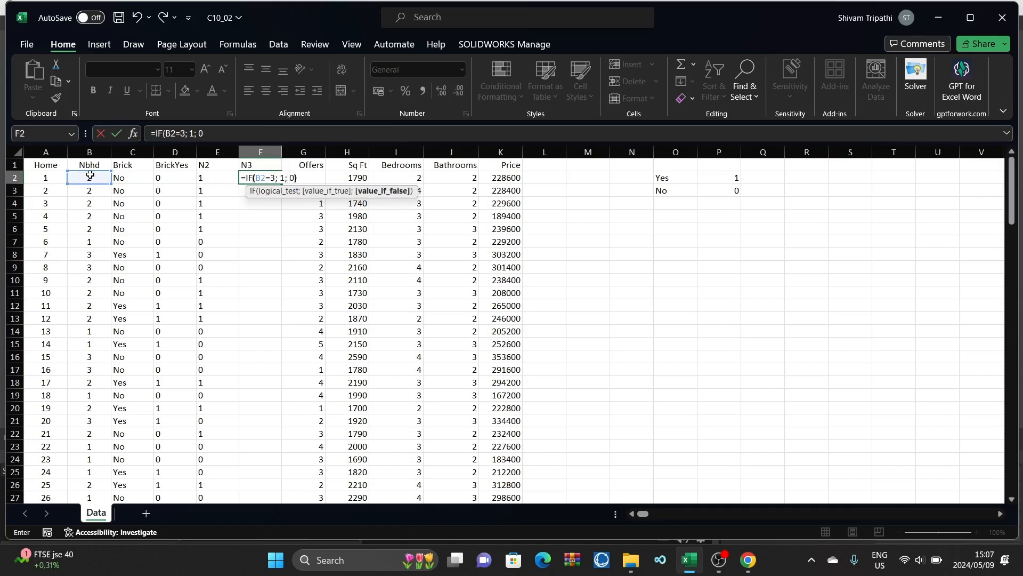
pyautogui.write(' 0')
pyautogui.press('Return')
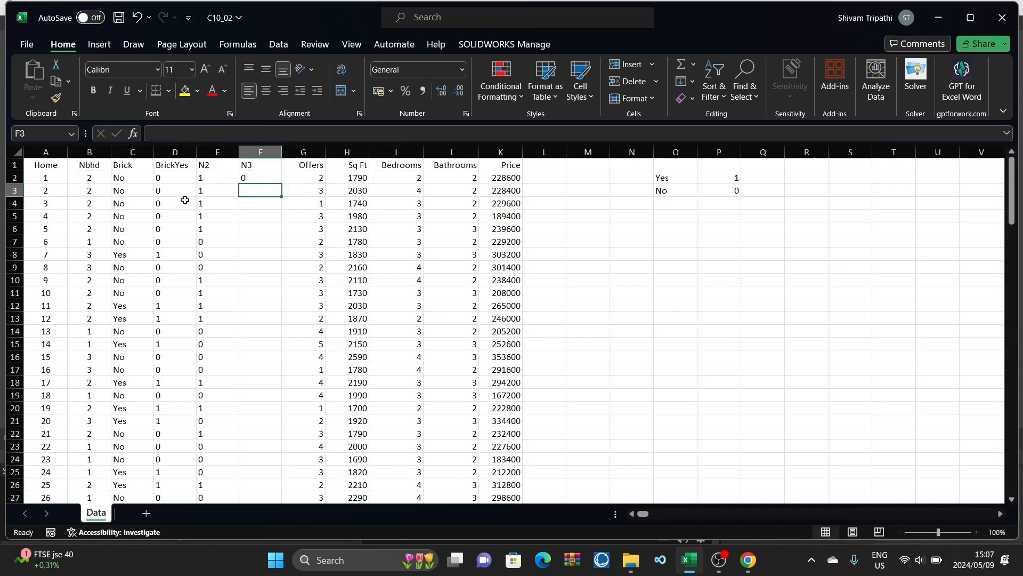
# Step: Fill the IF formula from F2 down the N3 column to the last home record
pyautogui.click(256, 178)
pyautogui.moveTo(281, 184); pyautogui.dragTo(286, 453)
pyautogui.scroll(5, 322, 284)
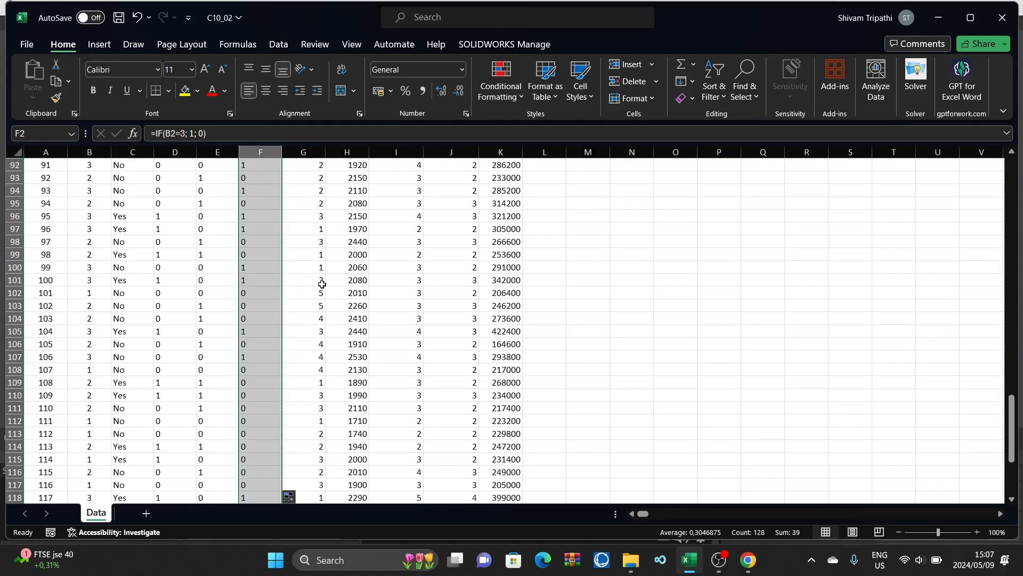
pyautogui.scroll(-3, 322, 283)
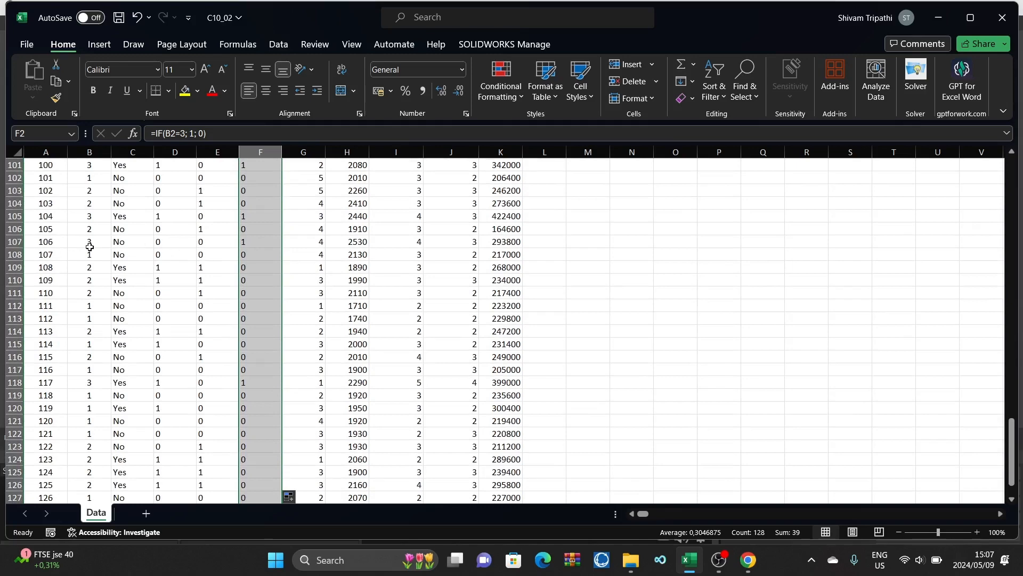
pyautogui.scroll(20, 246, 251)
pyautogui.scroll(12, 247, 252)
pyautogui.rightClick(246, 252)
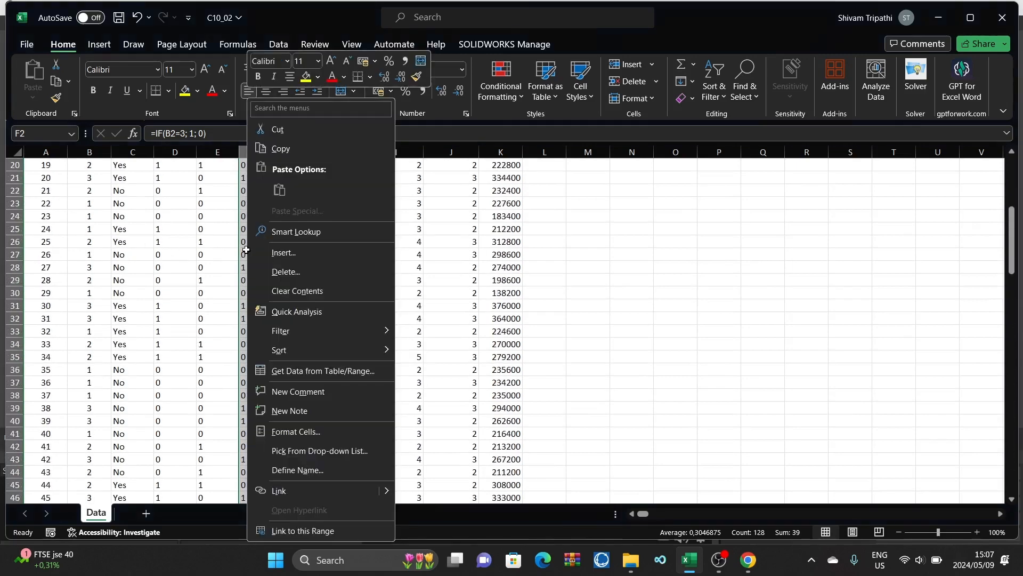
pyautogui.click(763, 257)
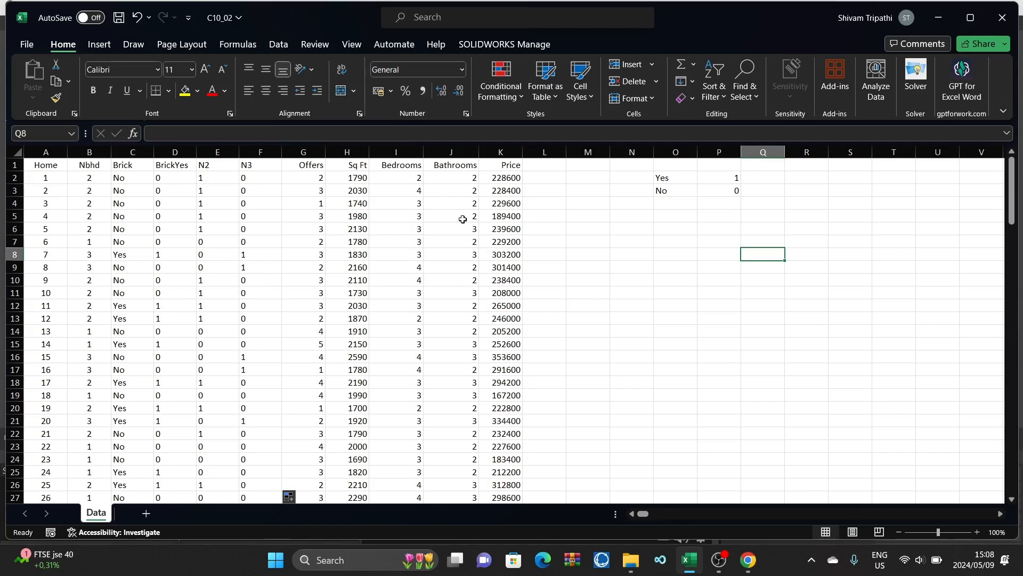
pyautogui.click(179, 165)
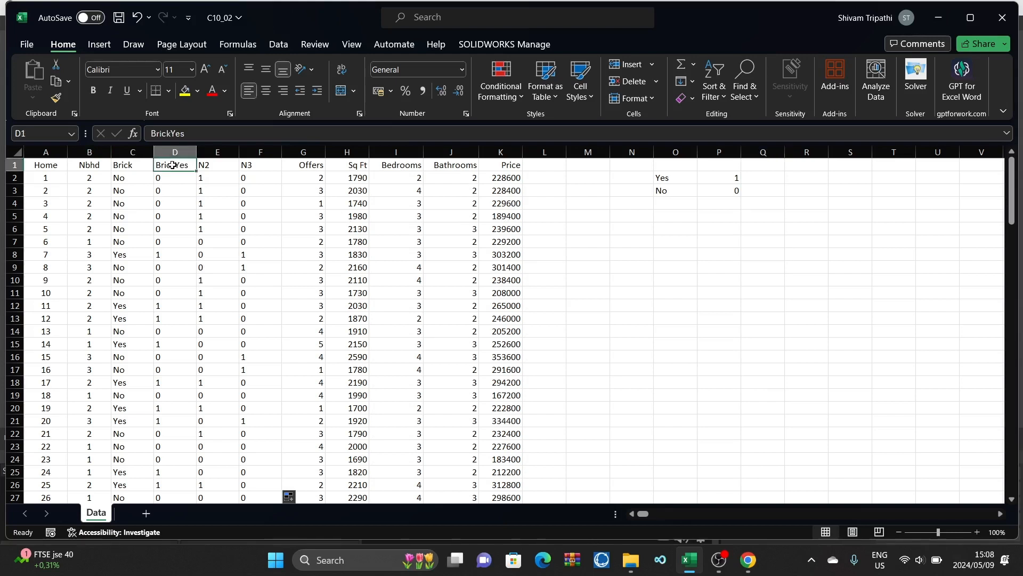
pyautogui.click(209, 165)
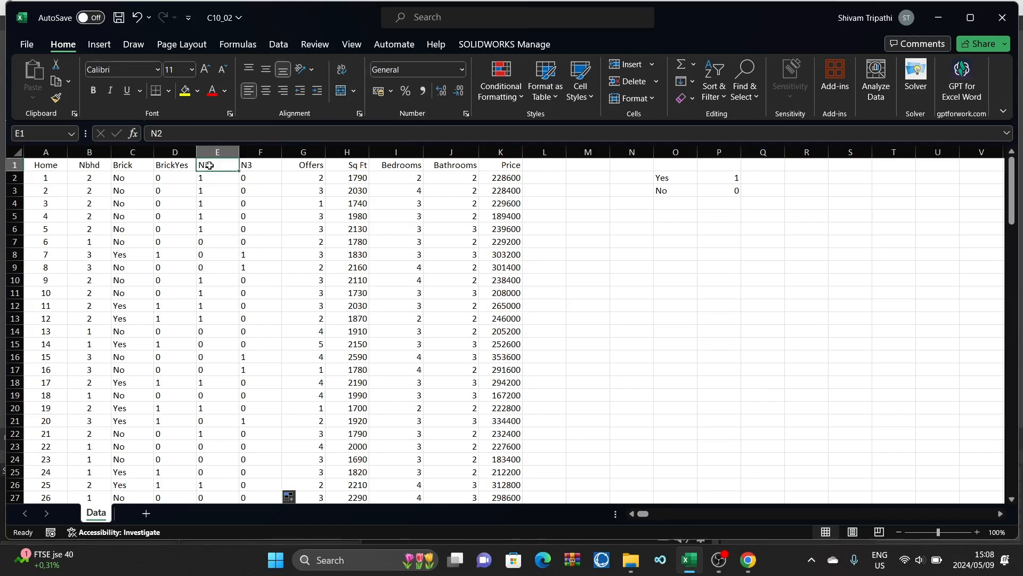
pyautogui.click(165, 168)
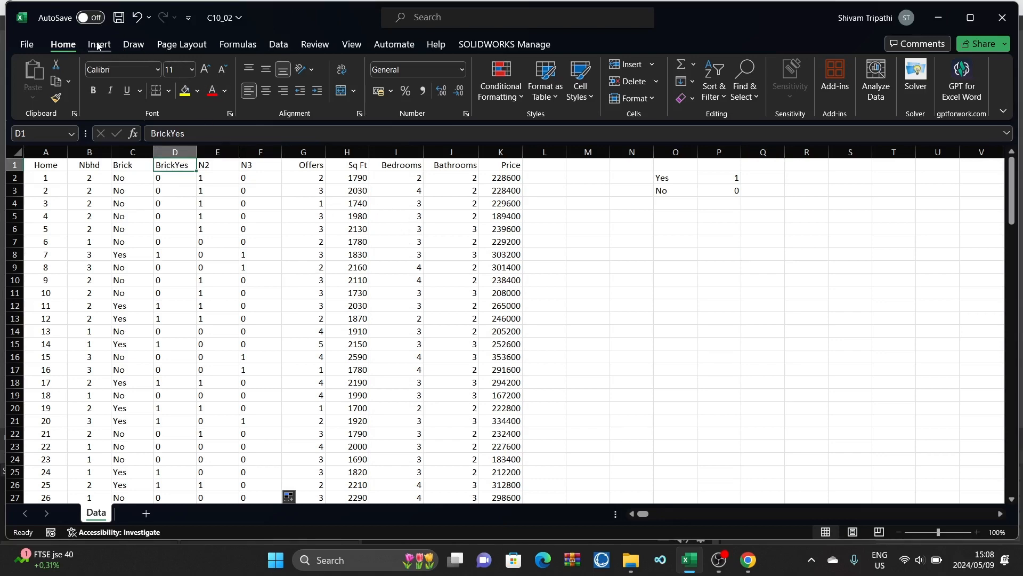
# Step: Start a Regression from the Data Analysis tools
pyautogui.click(276, 45)
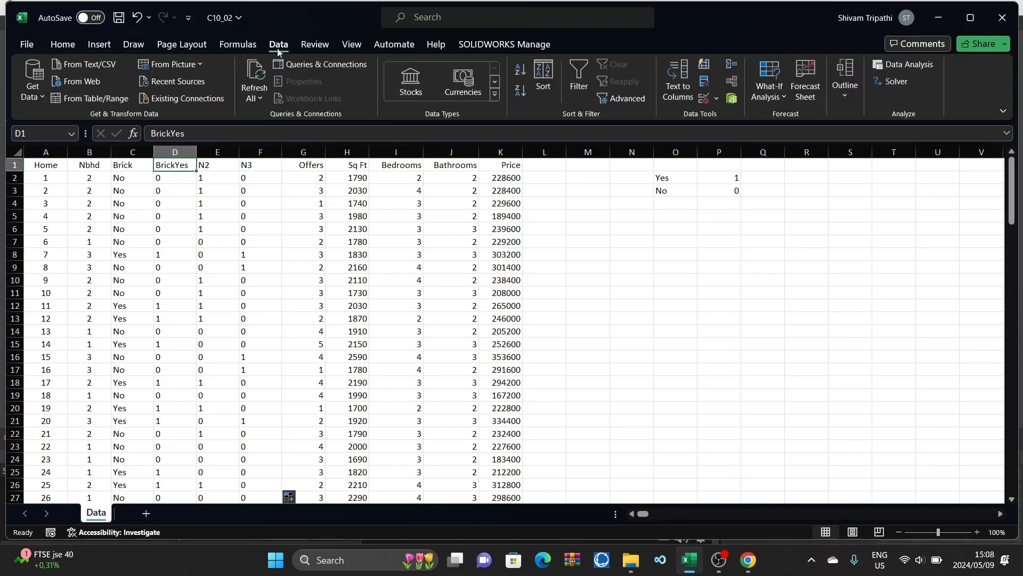
pyautogui.click(882, 66)
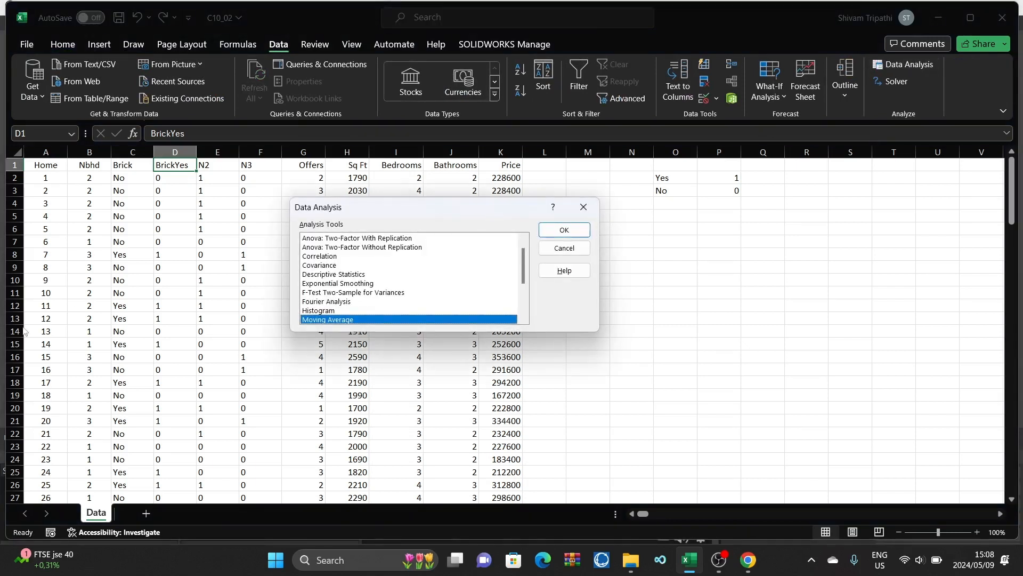
pyautogui.scroll(-2, 349, 306)
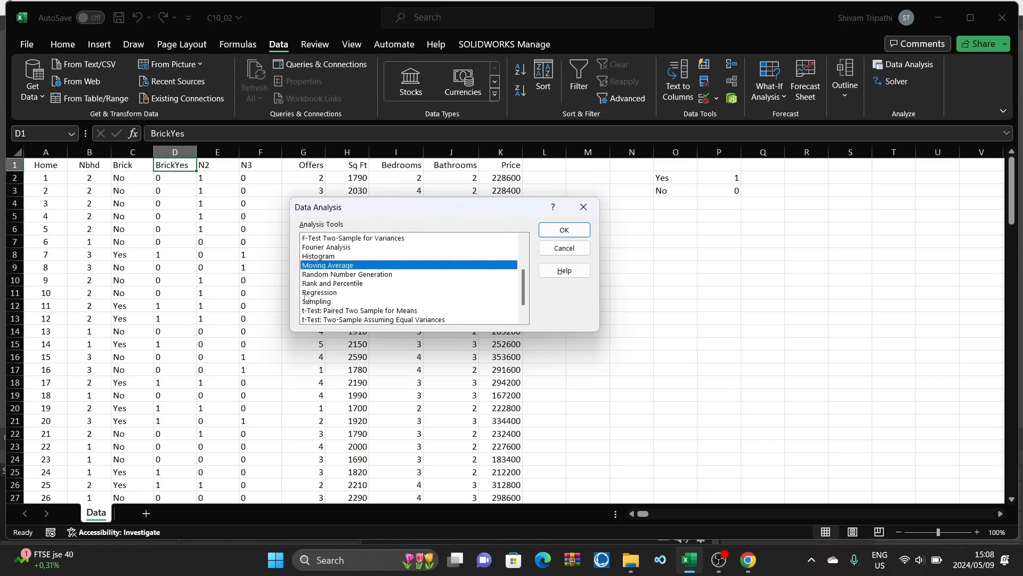
pyautogui.click(311, 293)
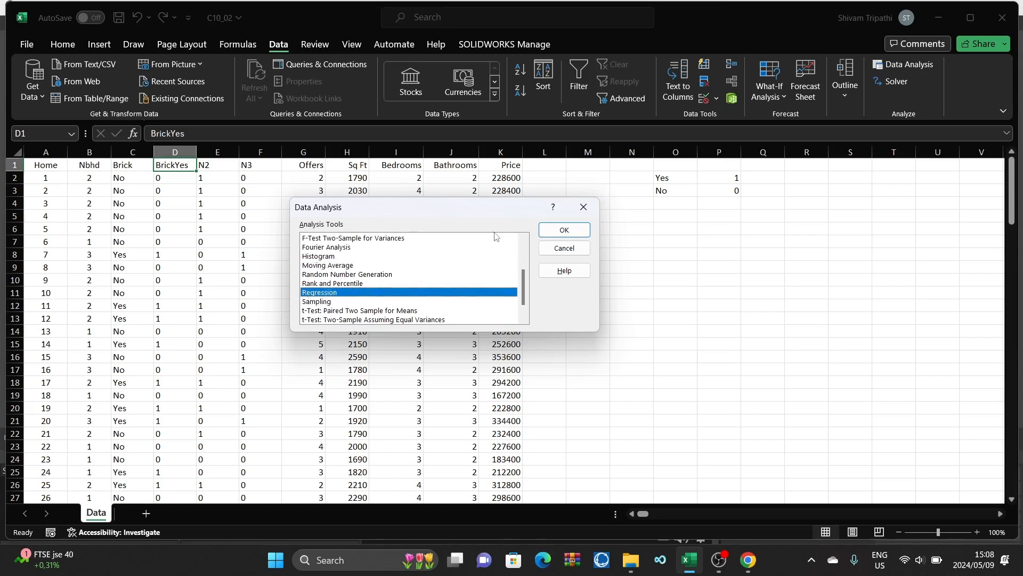
pyautogui.click(564, 230)
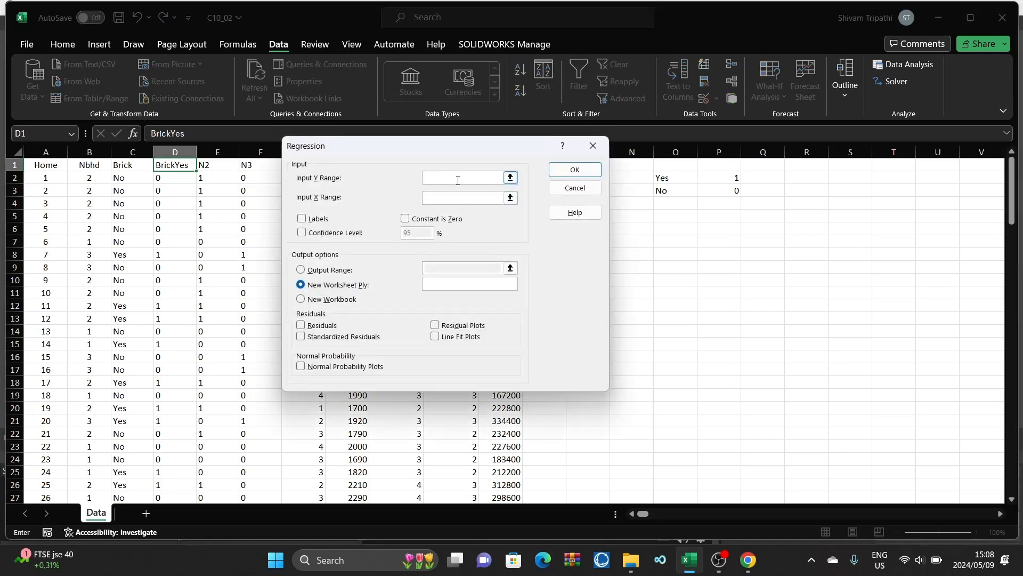
# Step: Set the regression's Y input range to the Price column, $K$1:$K$129, and enable Labels
pyautogui.moveTo(425, 149); pyautogui.dragTo(800, 192)
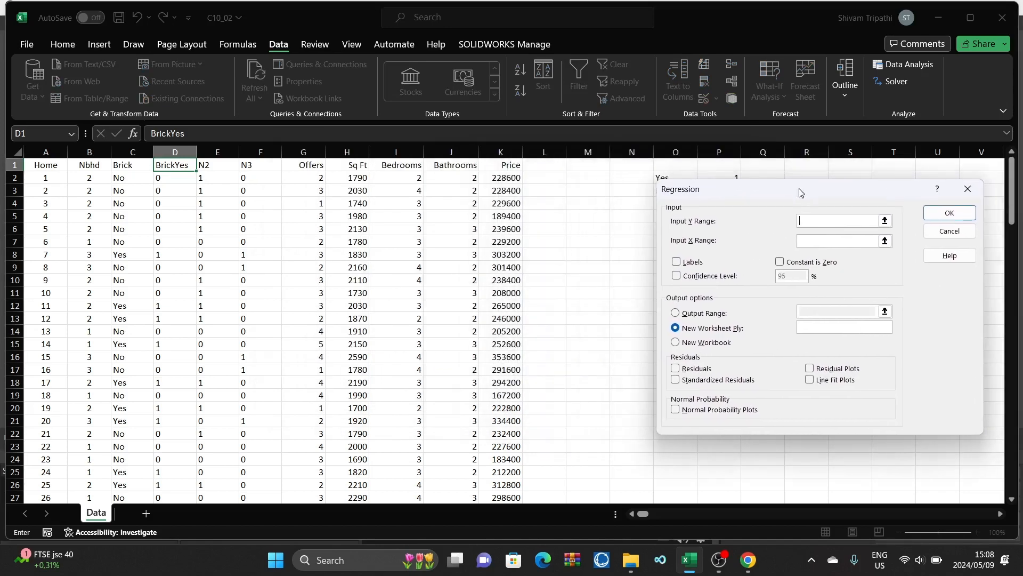
pyautogui.moveTo(496, 171); pyautogui.dragTo(506, 485)
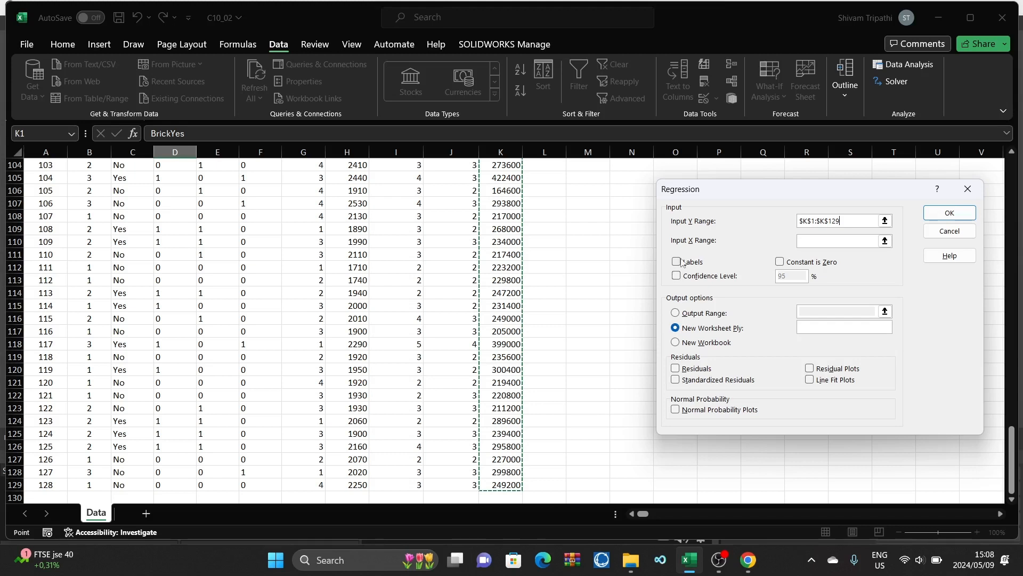
pyautogui.click(677, 262)
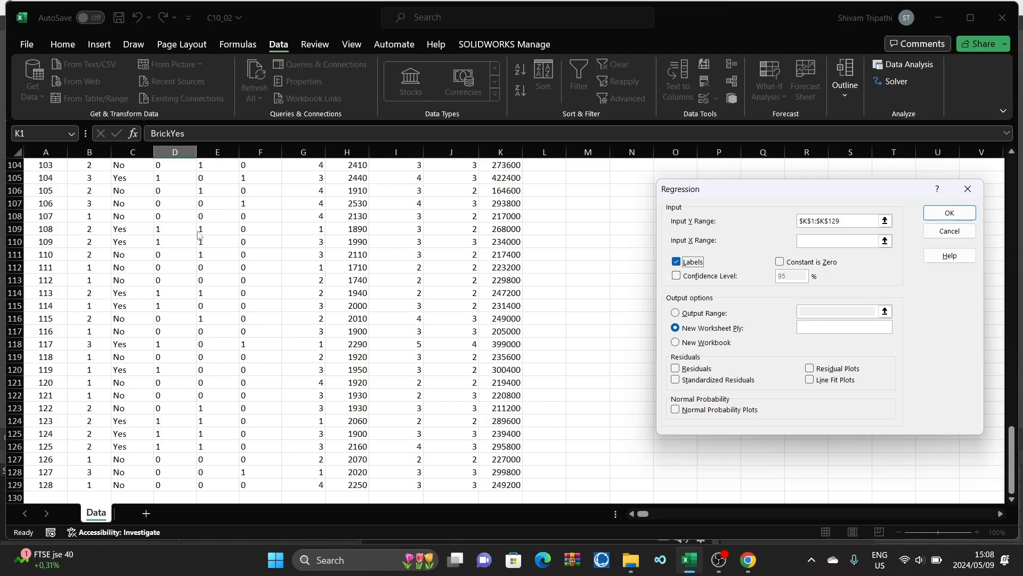
# Step: Set the X input range to $D$1:$J$129, covering BrickYes through Bathrooms, and run the regression with output to a new worksheet
pyautogui.click(820, 238)
pyautogui.scroll(20, 383, 321)
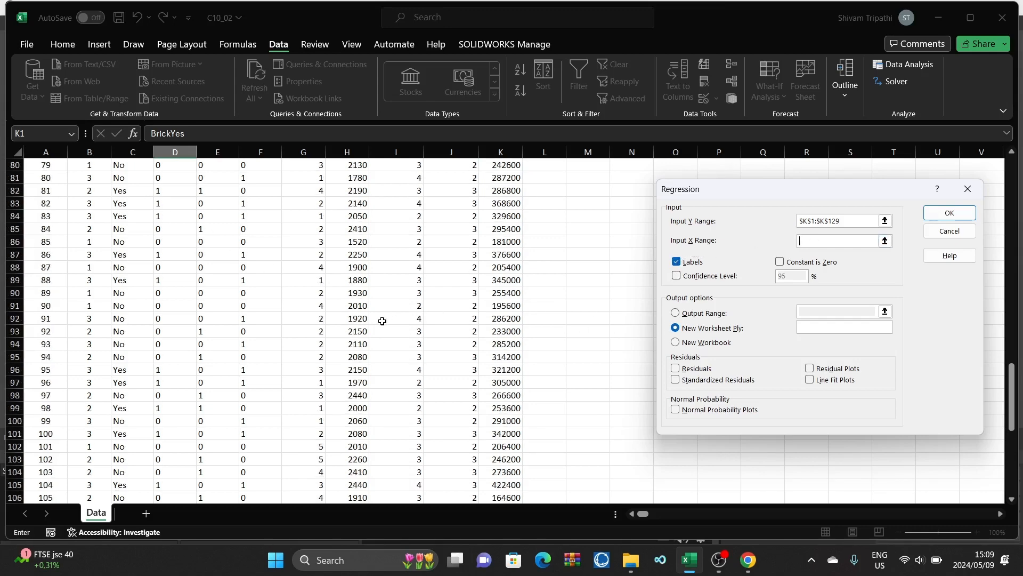
pyautogui.scroll(10, 383, 322)
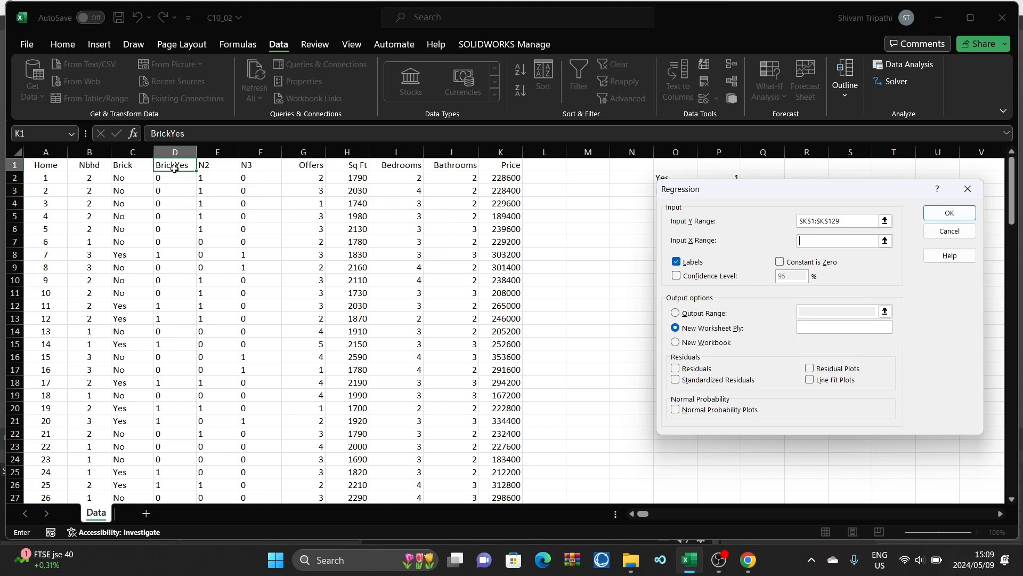
pyautogui.moveTo(174, 168); pyautogui.dragTo(440, 466)
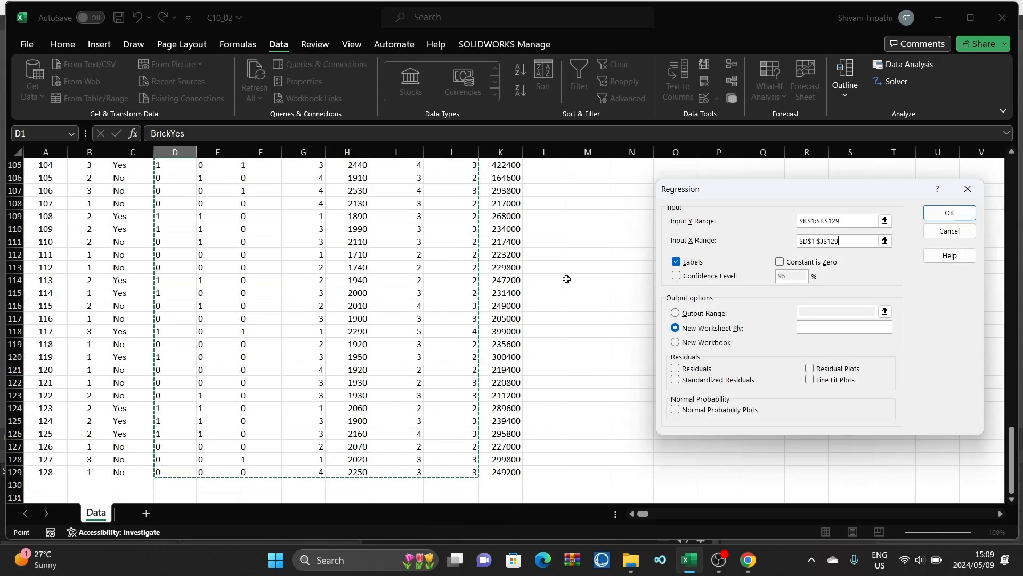
pyautogui.scroll(20, 567, 279)
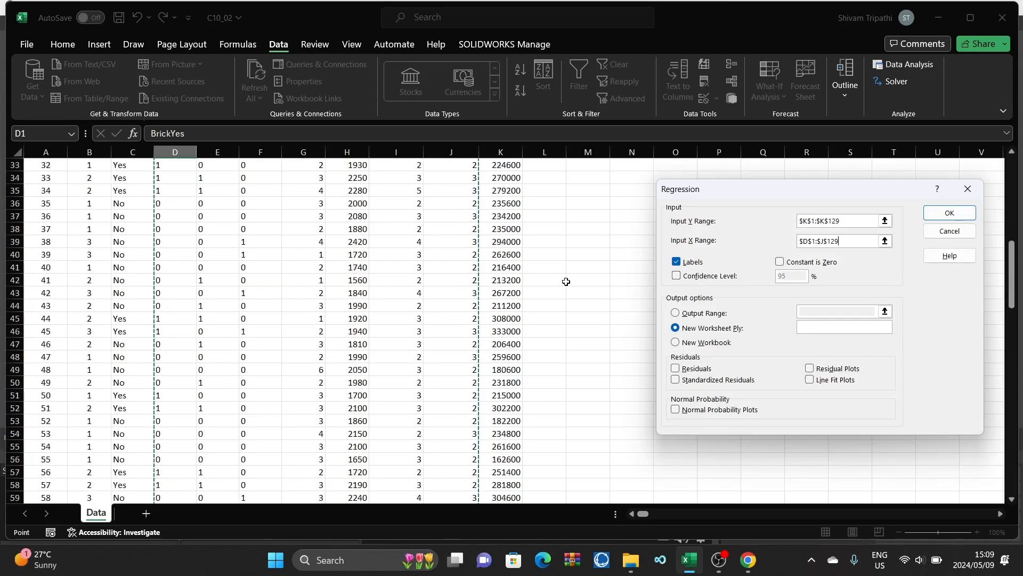
pyautogui.scroll(11, 566, 282)
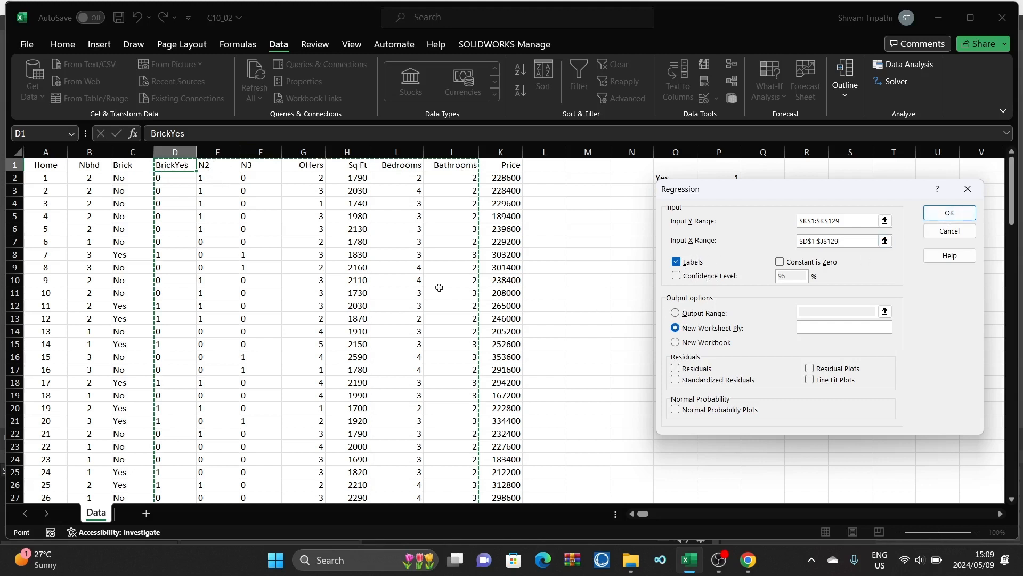
pyautogui.click(949, 214)
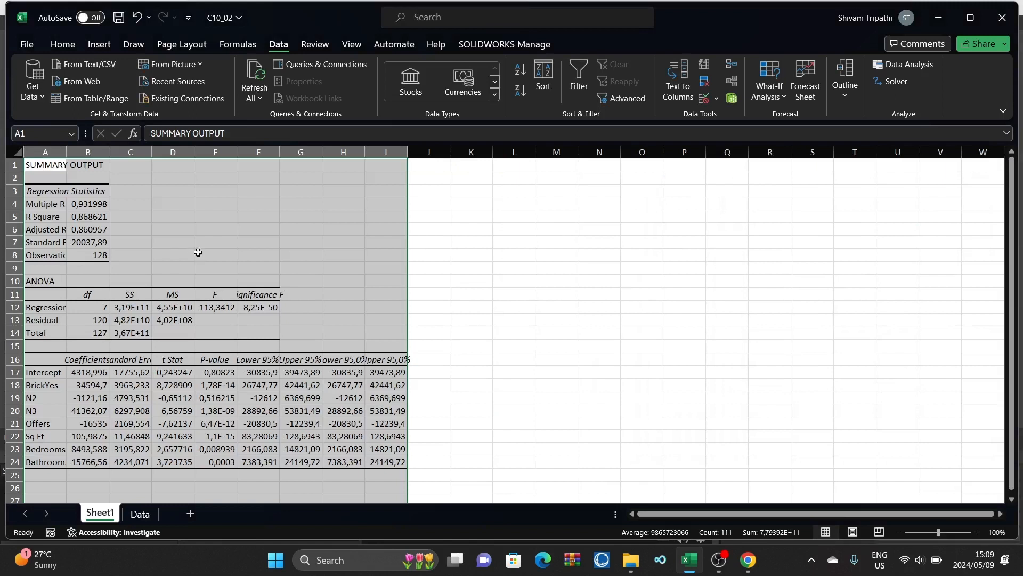
pyautogui.click(557, 256)
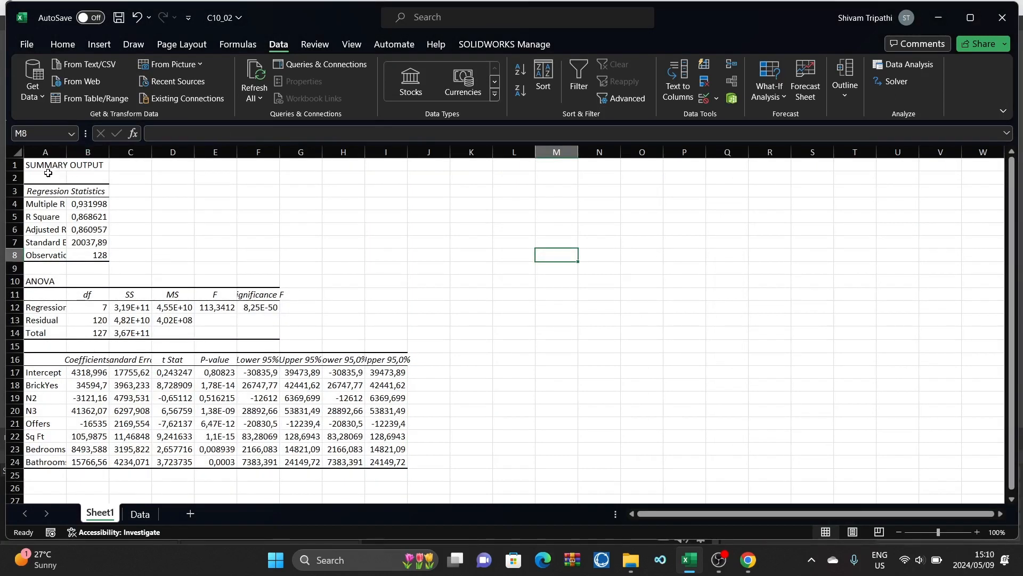
# Step: Widen columns A through E of the regression summary output so their labels and figures fit
pyautogui.click(49, 153)
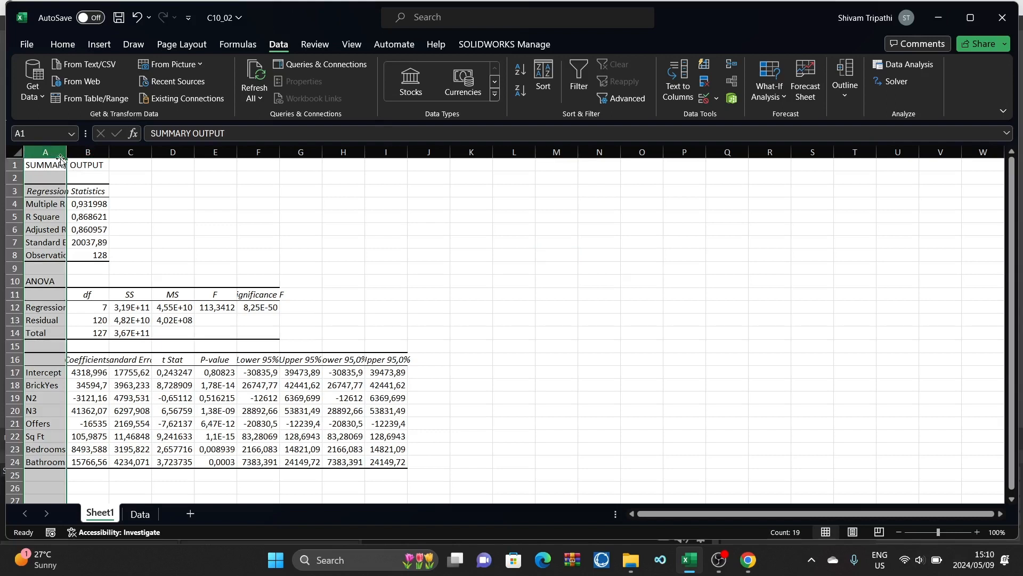
pyautogui.moveTo(62, 158); pyautogui.dragTo(107, 155)
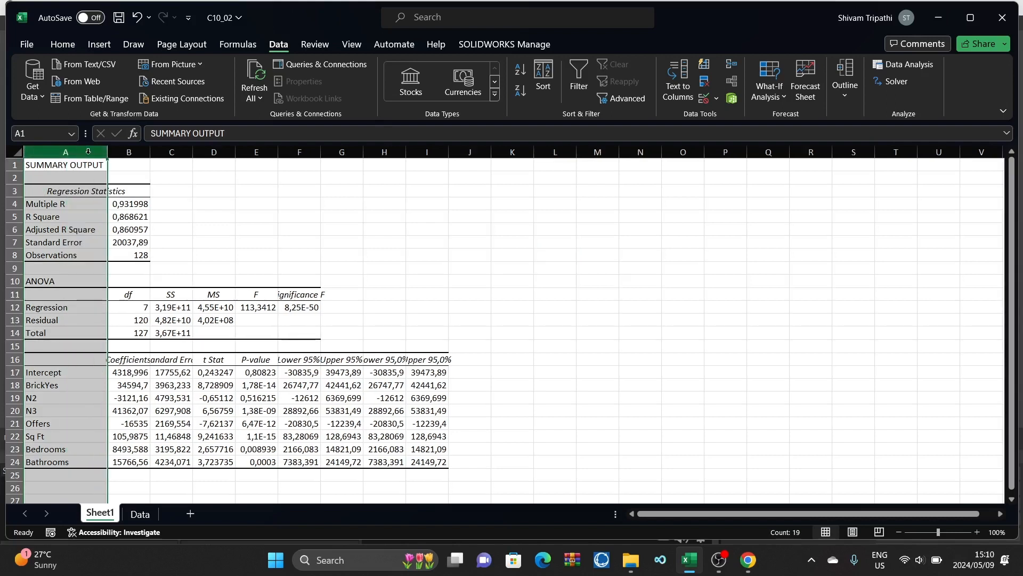
pyautogui.doubleClick(150, 153)
pyautogui.doubleClick(211, 153)
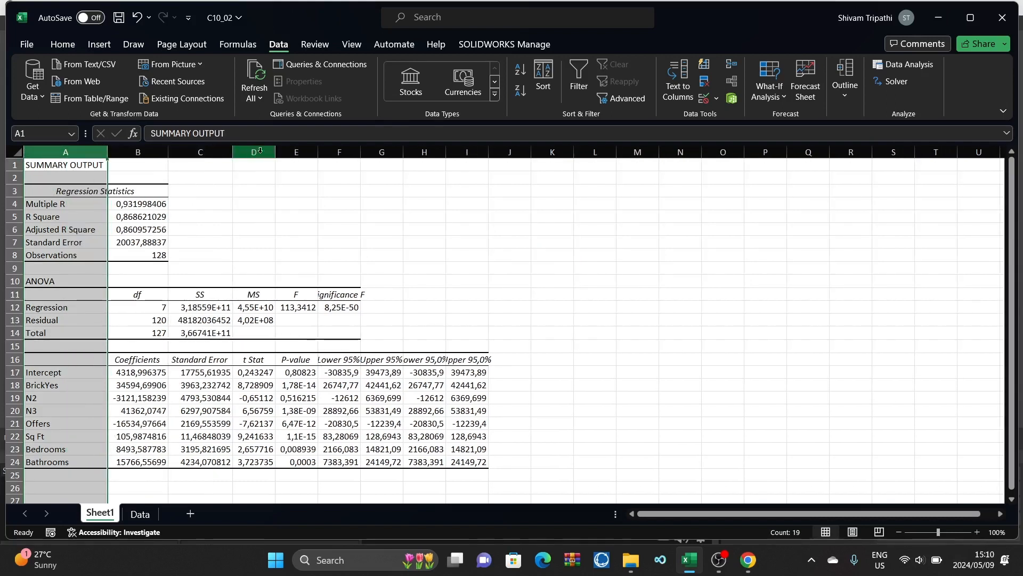
pyautogui.doubleClick(275, 153)
pyautogui.doubleClick(336, 153)
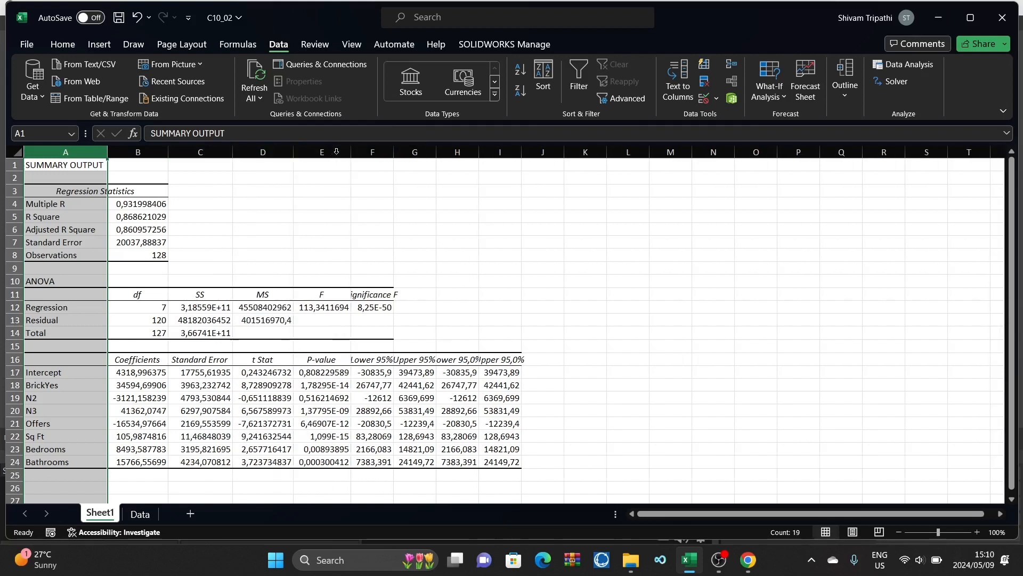
pyautogui.click(560, 246)
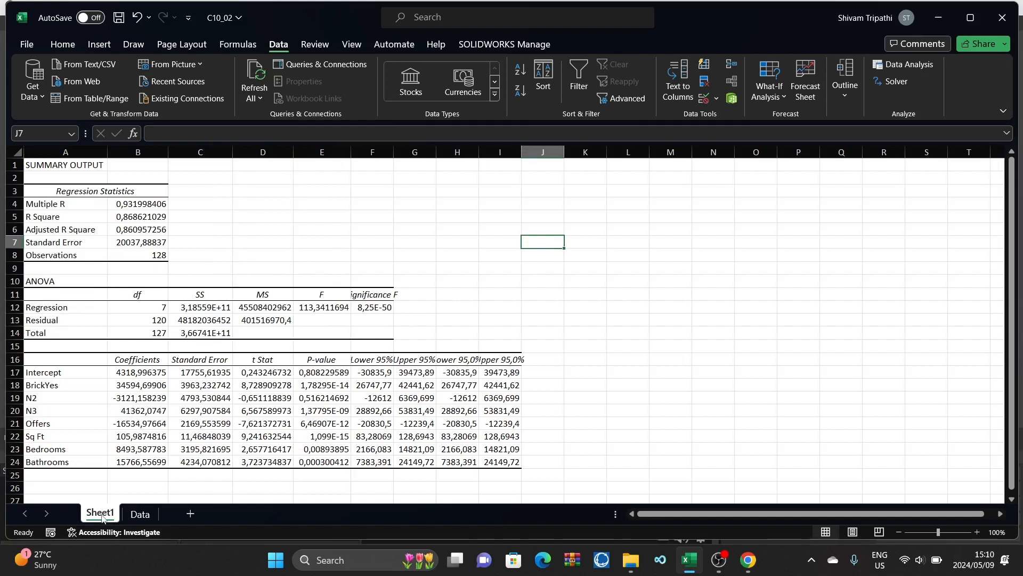
# Step: Move Sheet1 after the Data sheet and fit the widths of columns F through I to the regression output
pyautogui.moveTo(115, 517); pyautogui.dragTo(173, 521)
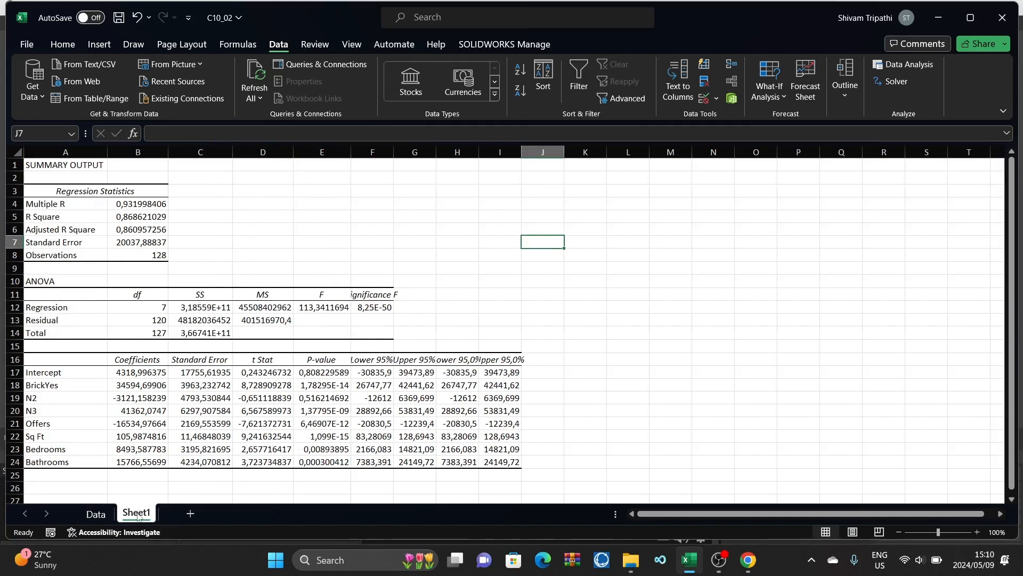
pyautogui.click(104, 475)
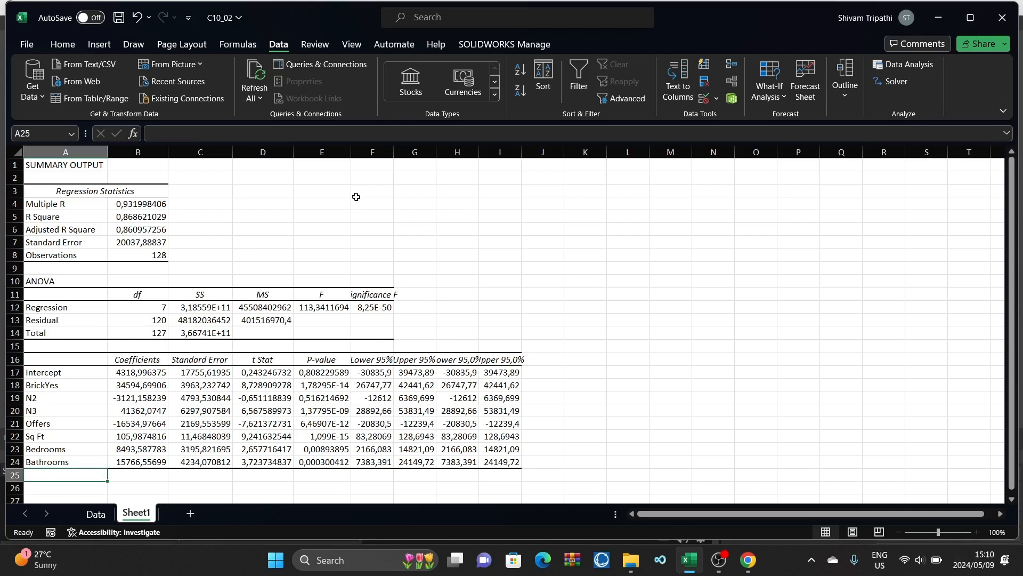
pyautogui.doubleClick(395, 149)
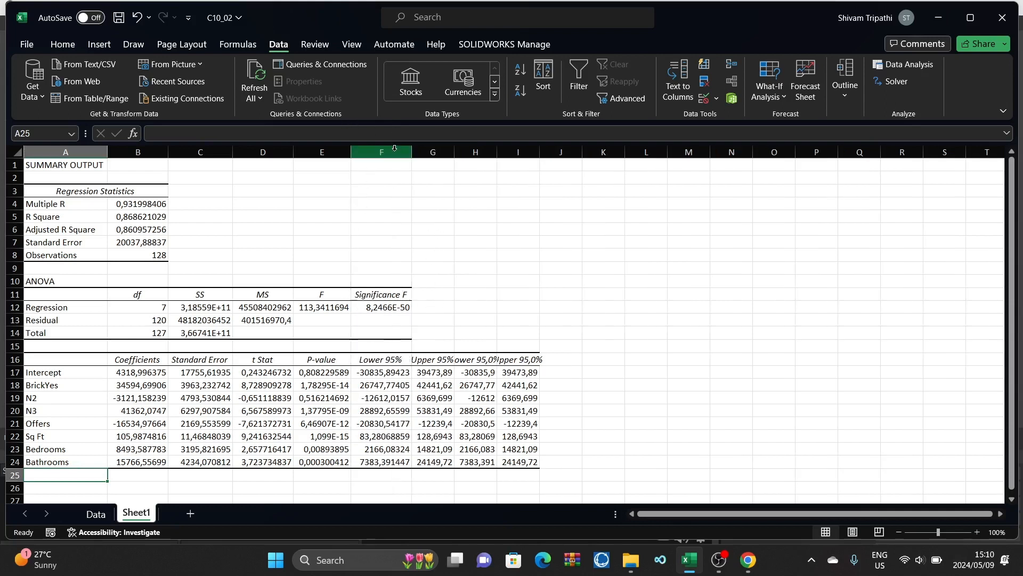
pyautogui.doubleClick(454, 154)
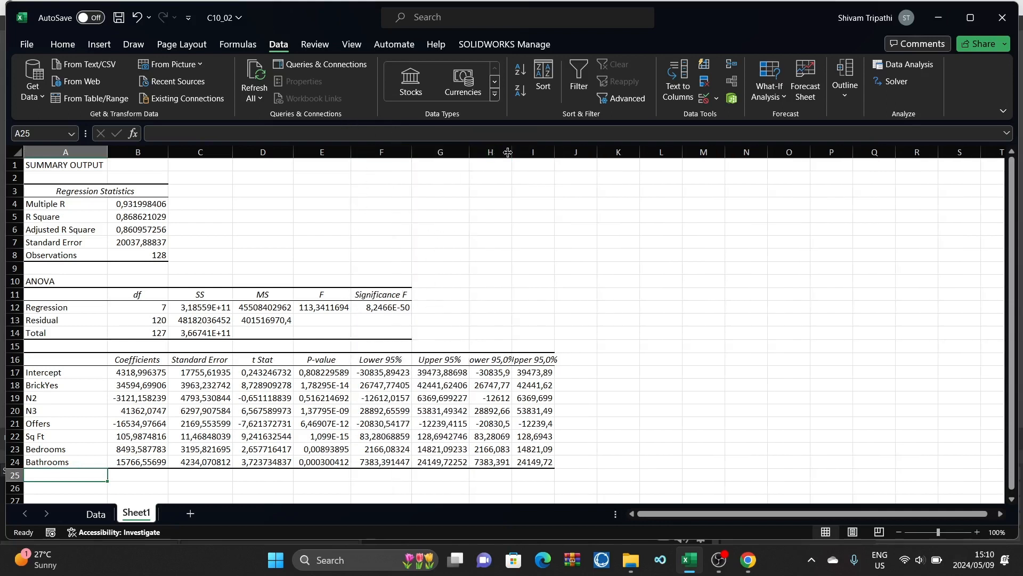
pyautogui.doubleClick(512, 153)
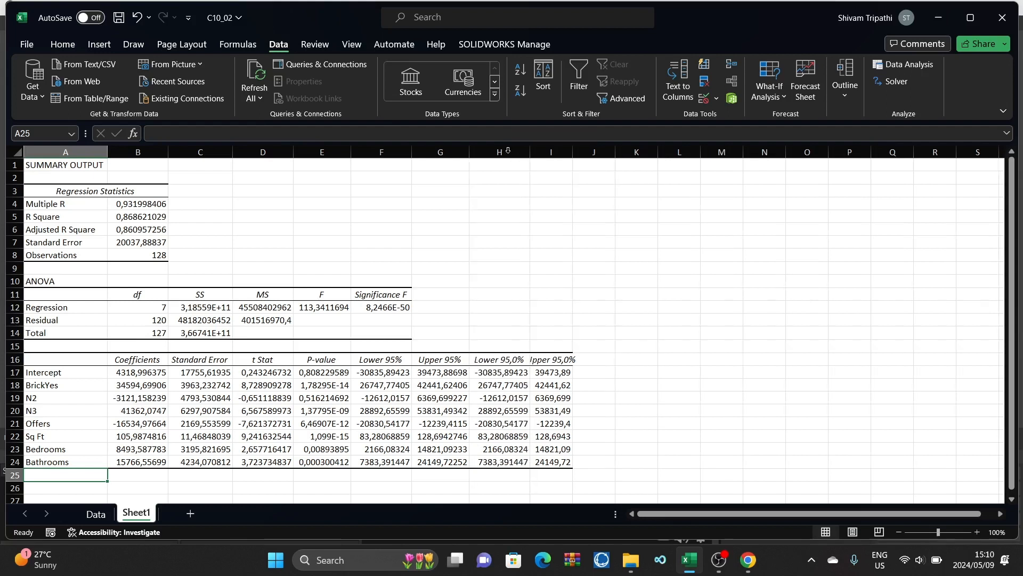
pyautogui.doubleClick(572, 149)
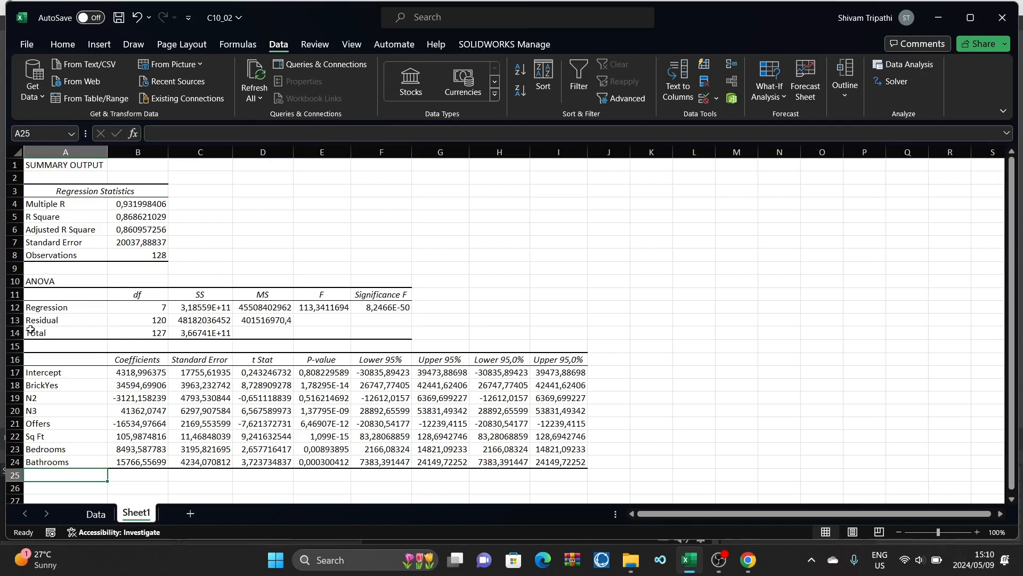
# Step: Return to the Data sheet and select the BrickYes column
pyautogui.click(96, 515)
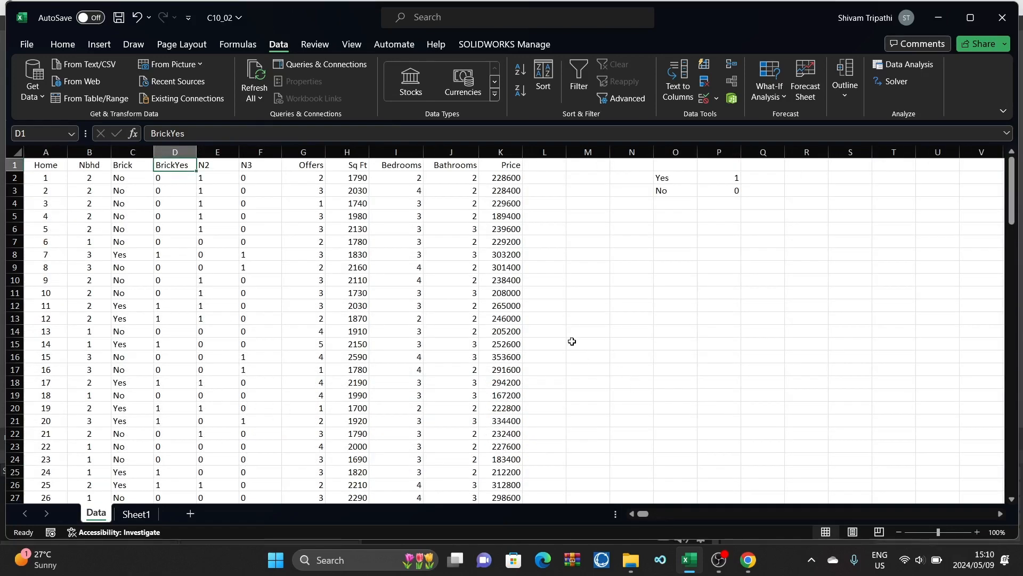
pyautogui.click(672, 241)
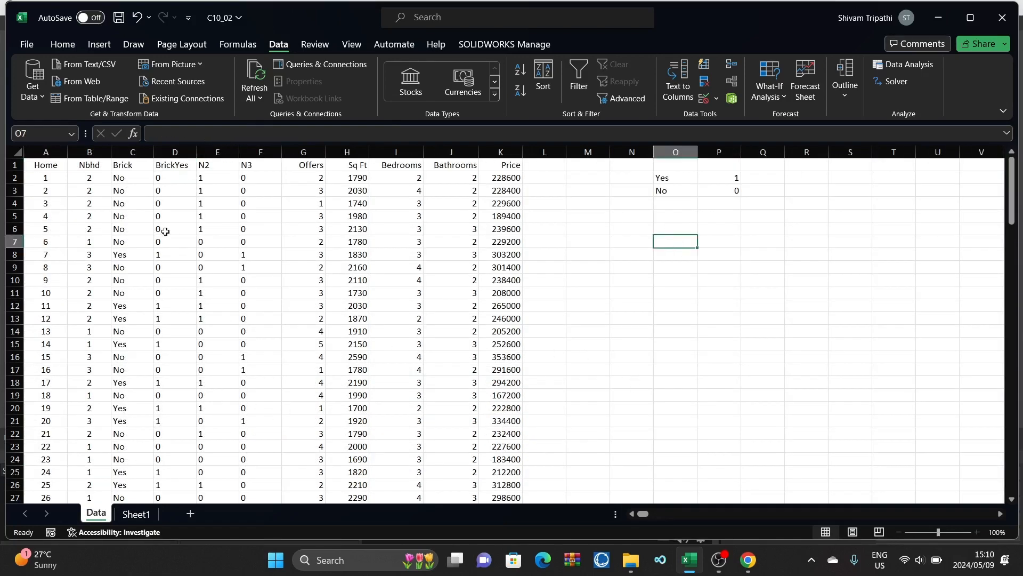
pyautogui.click(176, 152)
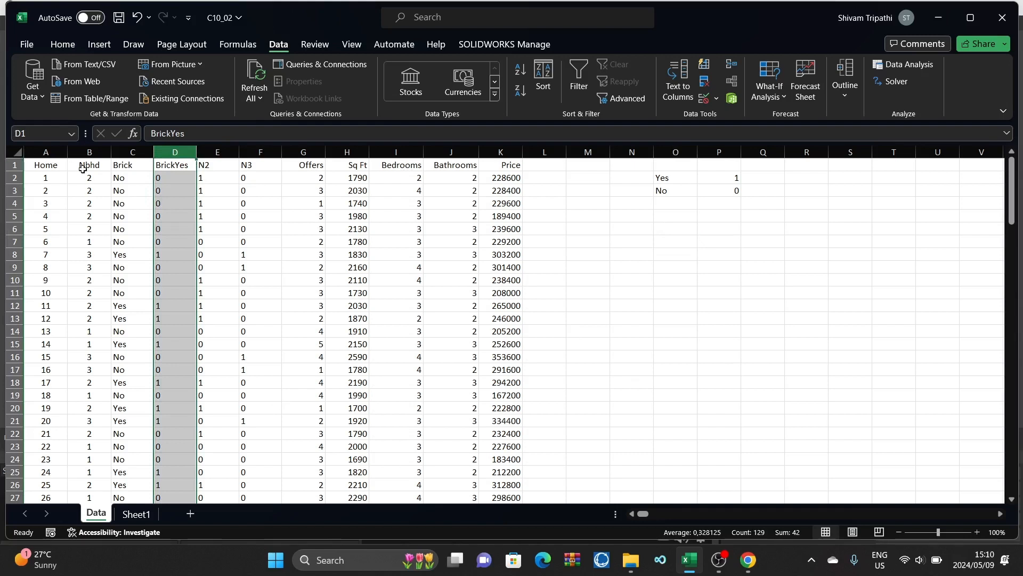
pyautogui.click(46, 168)
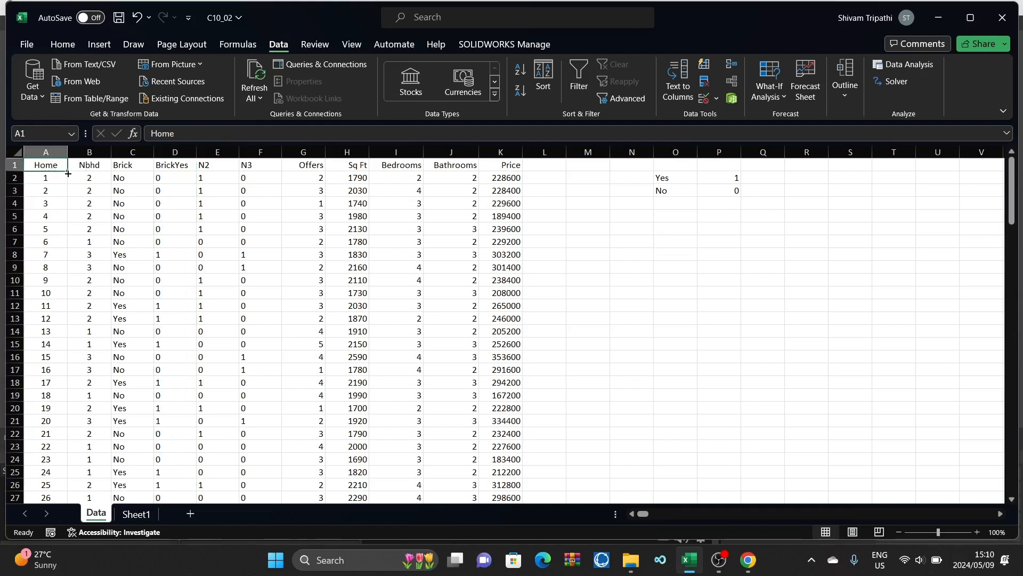
pyautogui.moveTo(69, 174); pyautogui.dragTo(76, 180)
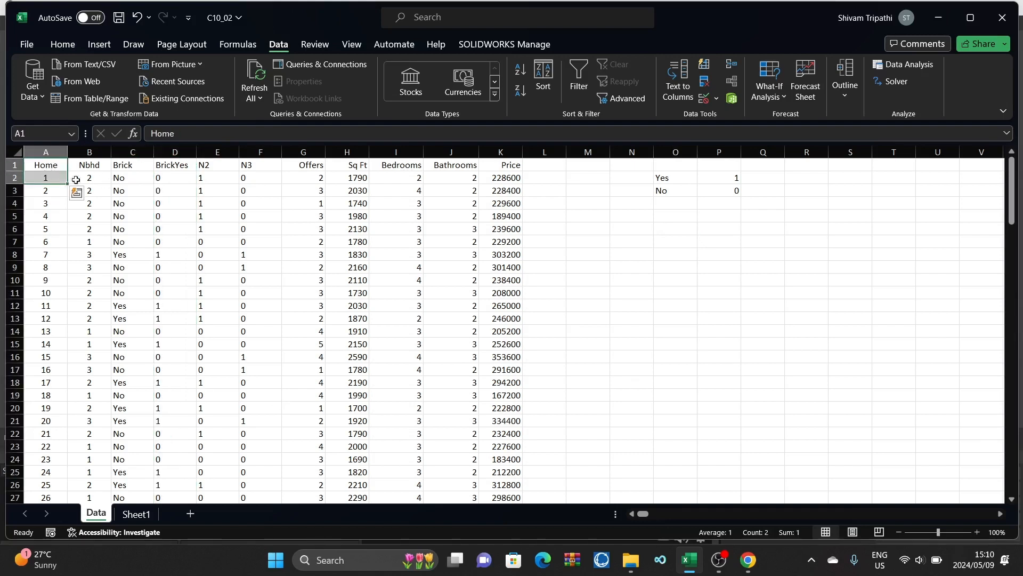
pyautogui.click(70, 47)
pyautogui.click(104, 46)
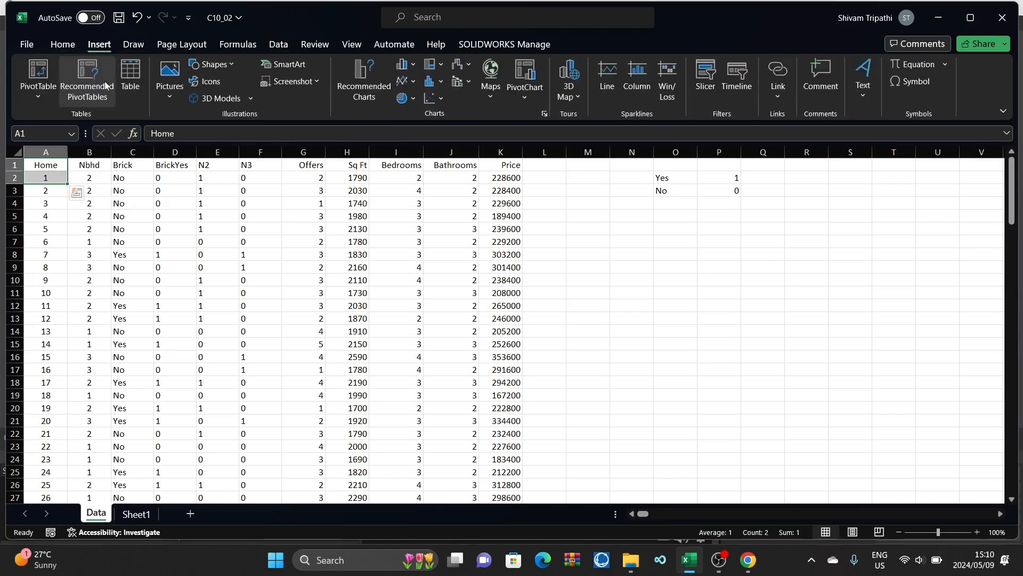
pyautogui.click(134, 95)
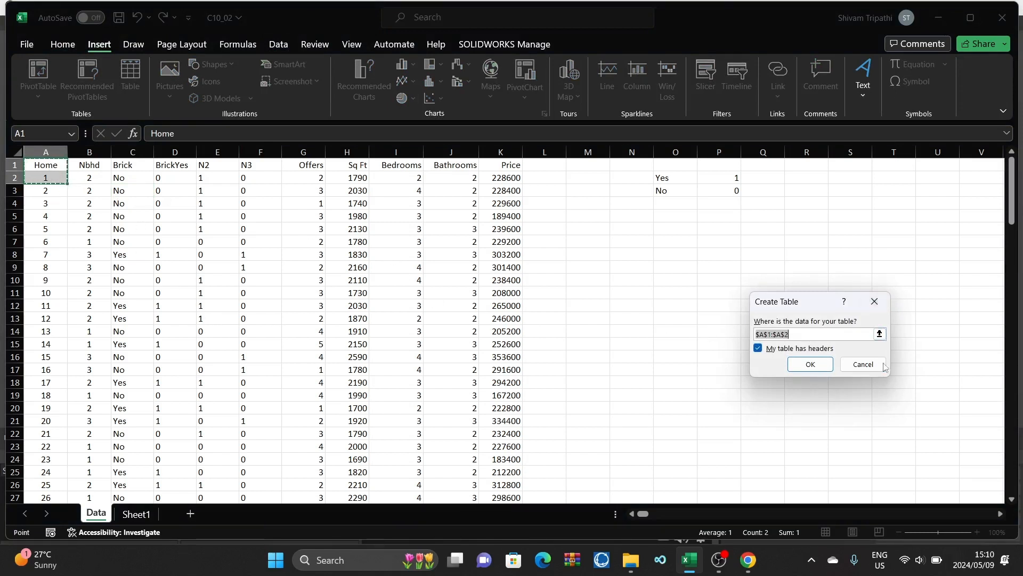
pyautogui.click(862, 364)
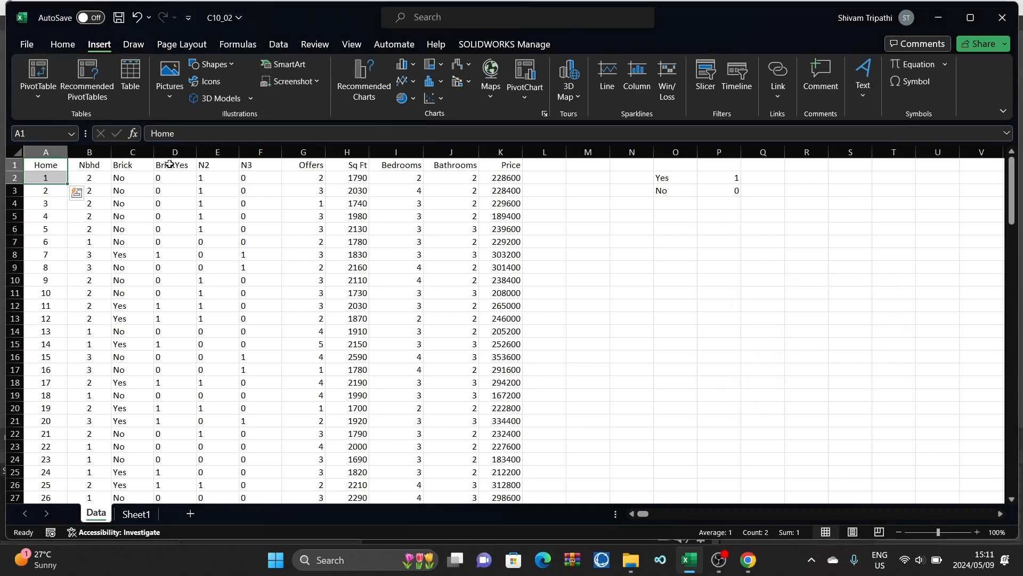
# Step: Convert the range $D$1:$K$129, from BrickYes through Price, into a table with headers
pyautogui.moveTo(161, 168); pyautogui.dragTo(487, 447)
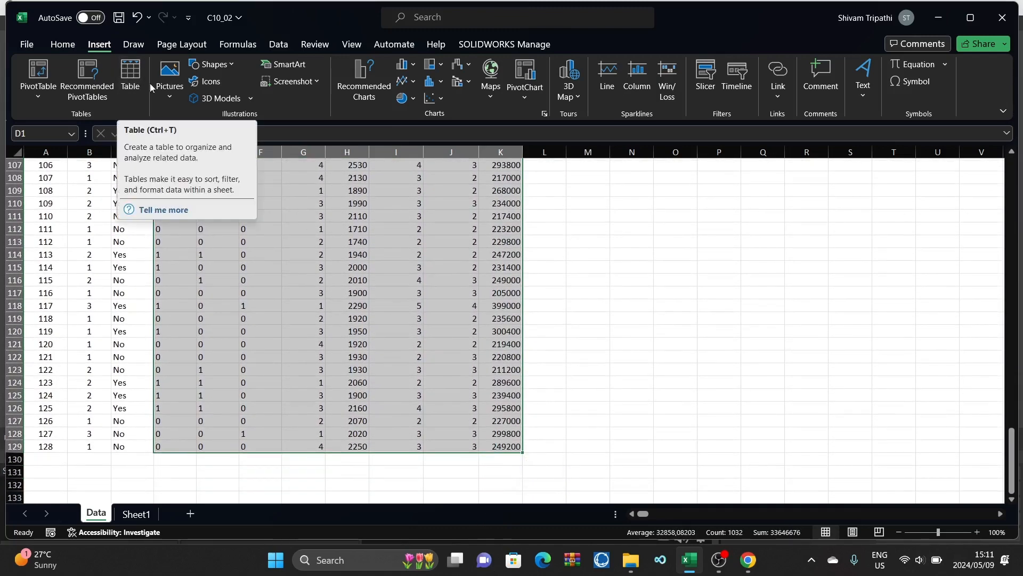
pyautogui.click(137, 80)
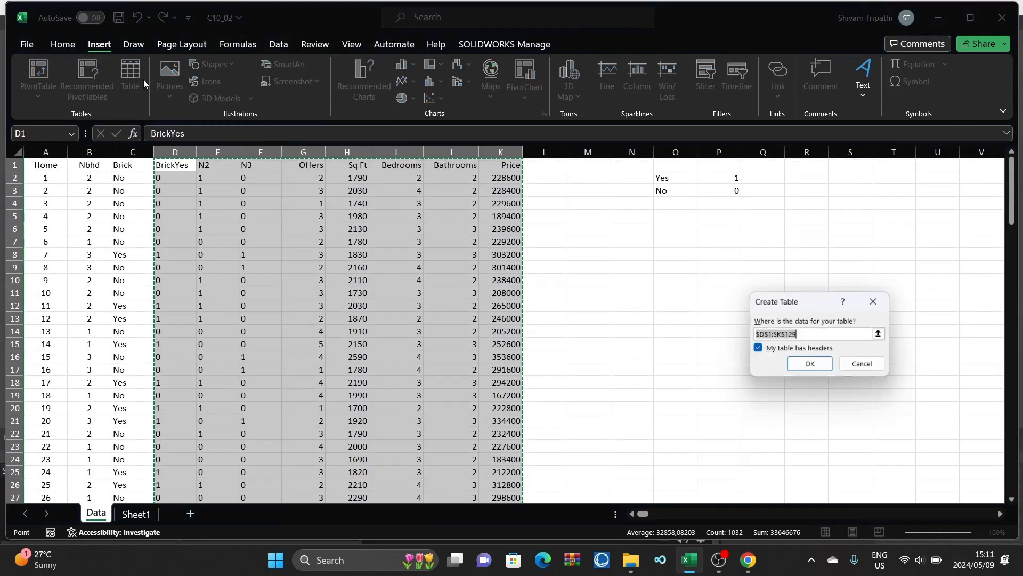
pyautogui.click(814, 365)
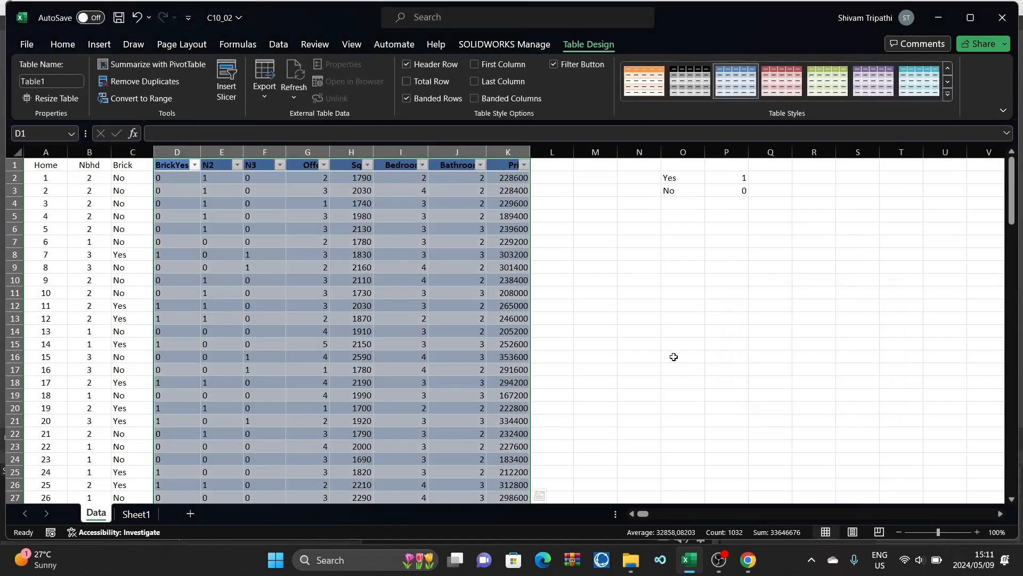
pyautogui.click(641, 277)
# Step: Fit the widths of the table columns from BrickYes through Bathrooms to their contents
pyautogui.doubleClick(202, 151)
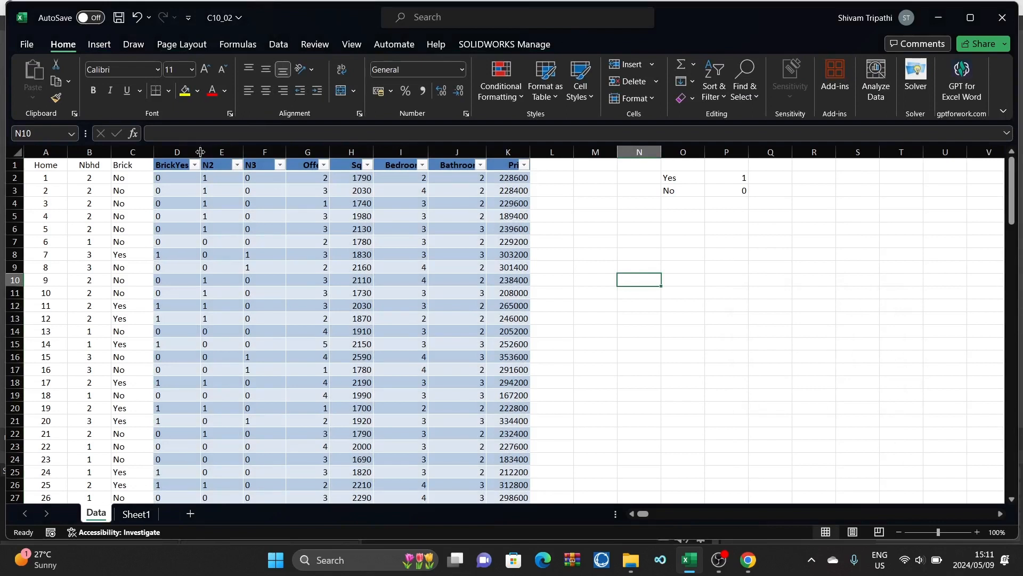
pyautogui.doubleClick(245, 151)
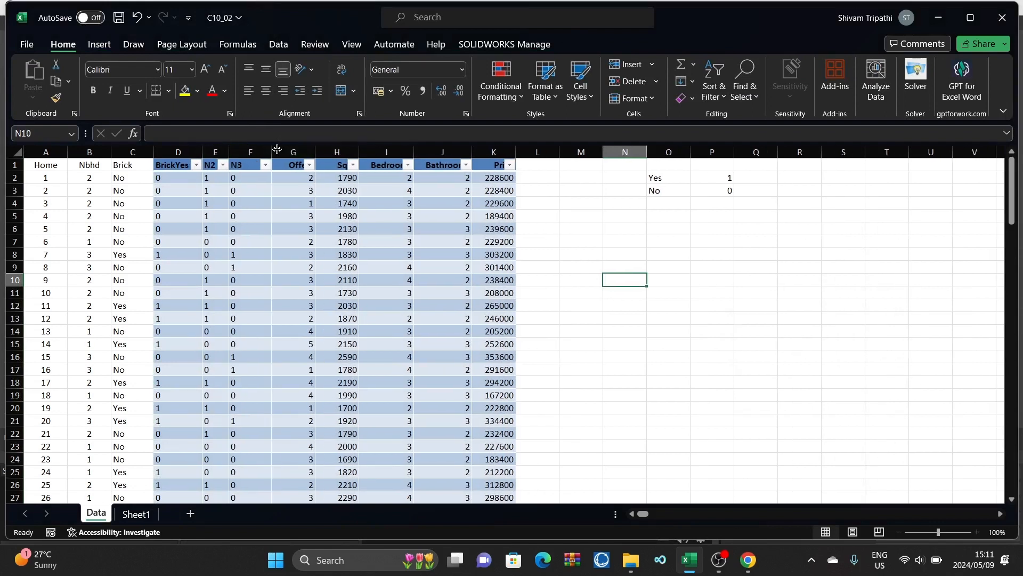
pyautogui.doubleClick(271, 151)
pyautogui.doubleClick(301, 152)
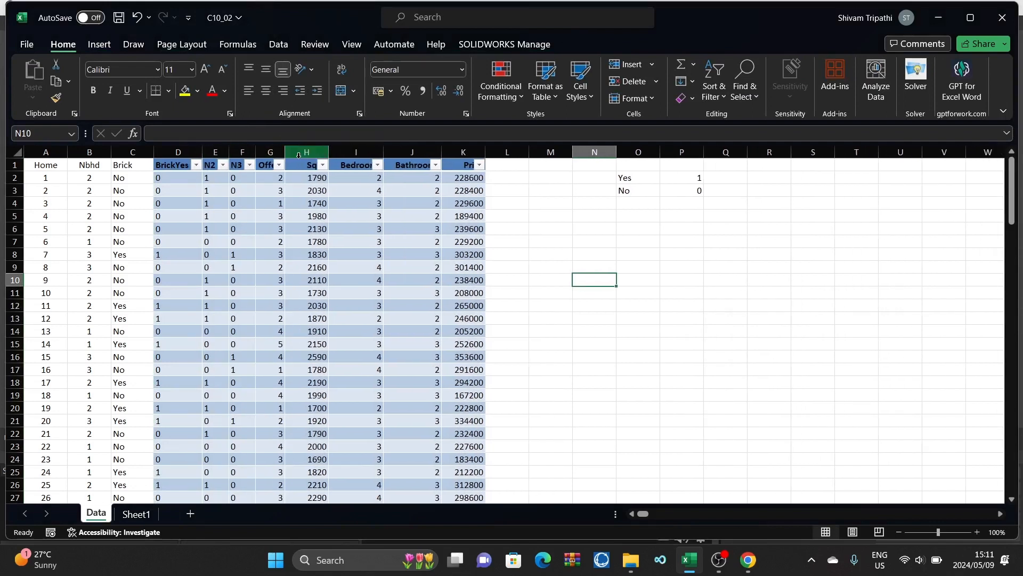
pyautogui.doubleClick(329, 152)
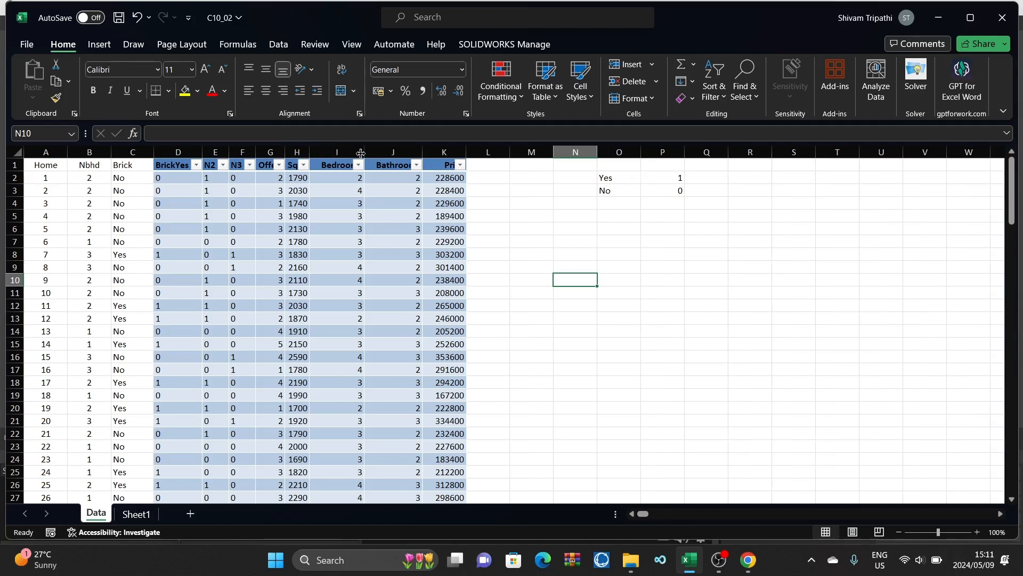
pyautogui.doubleClick(364, 151)
pyautogui.moveTo(411, 153); pyautogui.dragTo(404, 153)
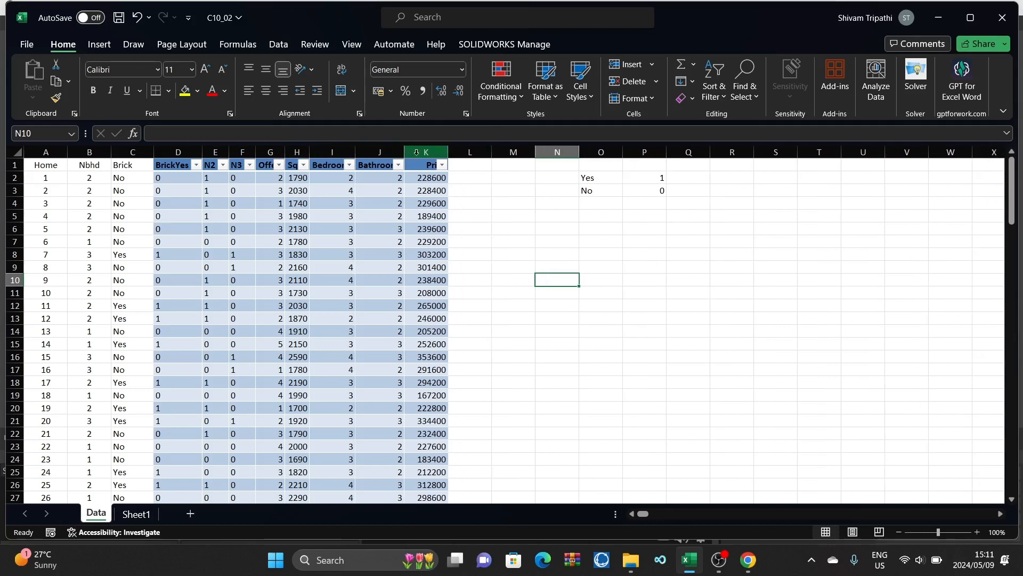
# Step: Filter the BrickYes column to show only the homes with value 1 and look through the filtered records
pyautogui.click(196, 165)
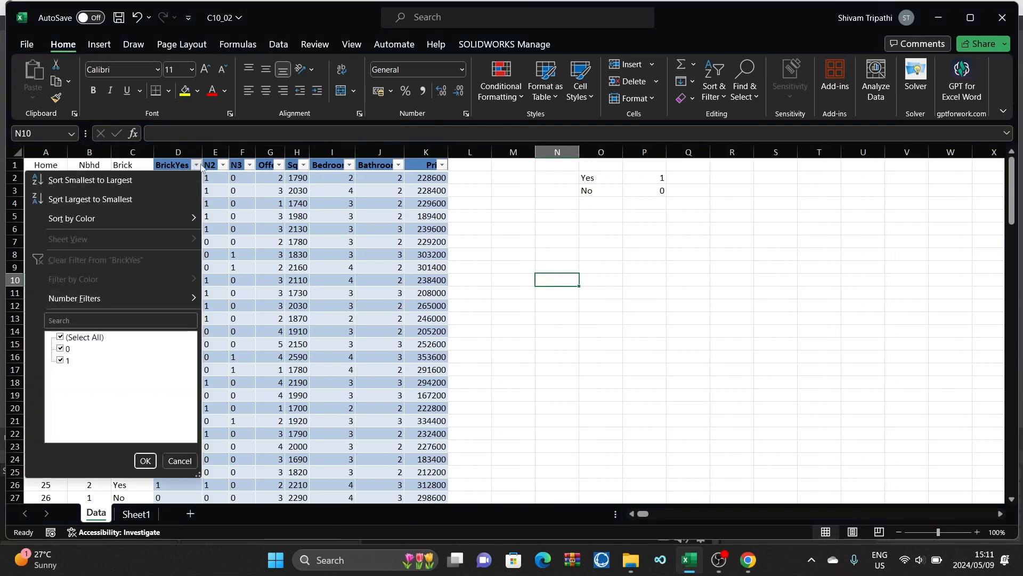
pyautogui.click(61, 349)
pyautogui.click(145, 460)
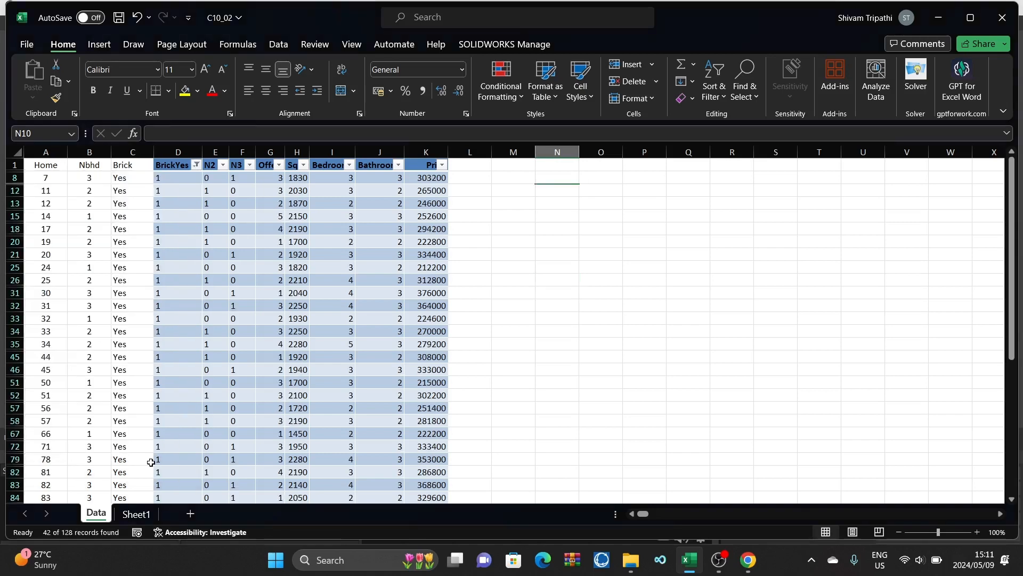
pyautogui.scroll(-10, 198, 373)
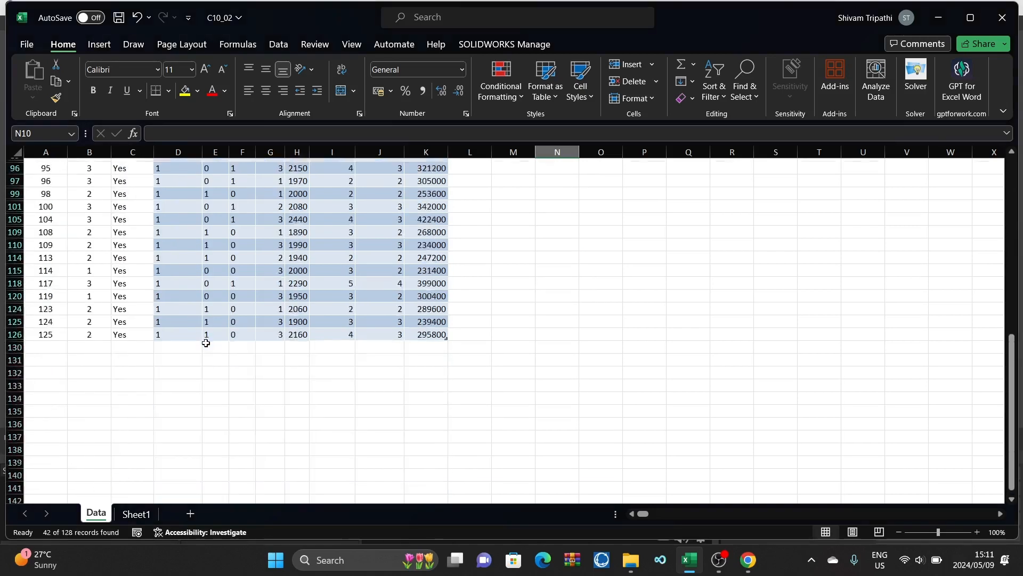
pyautogui.scroll(10, 206, 341)
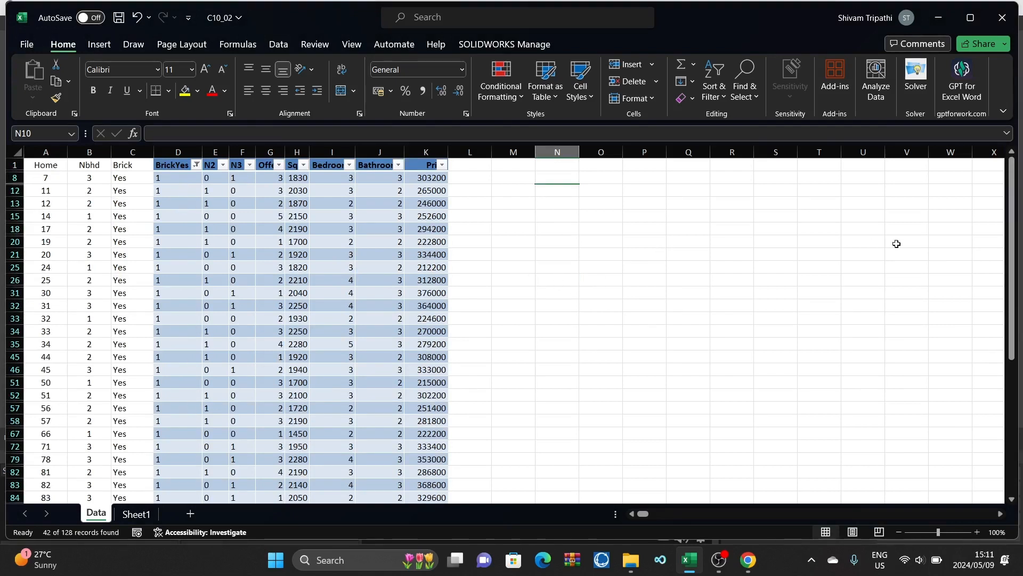
# Step: Open the Regression analysis tool for the filtered brick homes and clear its existing Y and X input ranges
pyautogui.click(585, 268)
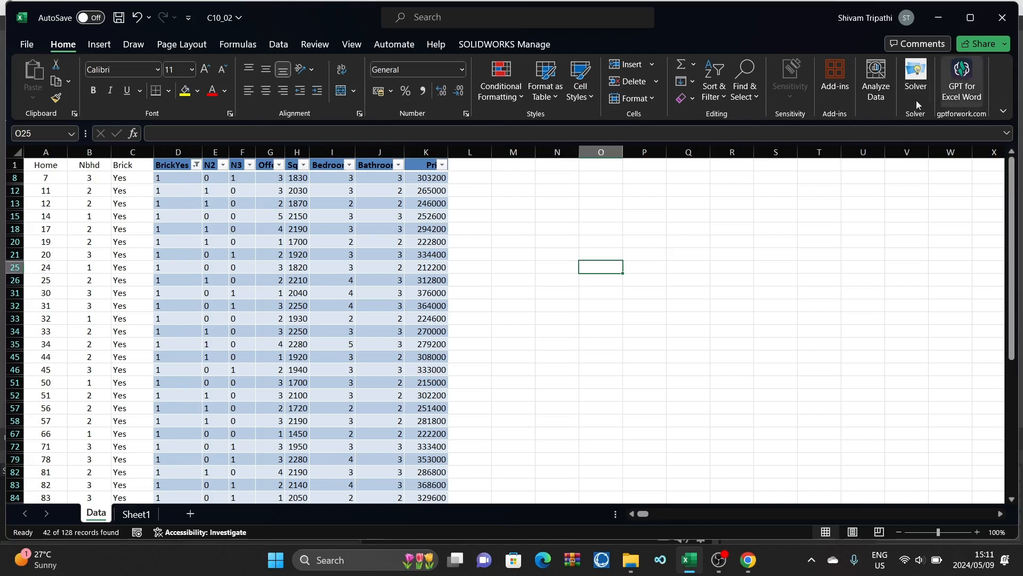
pyautogui.click(278, 44)
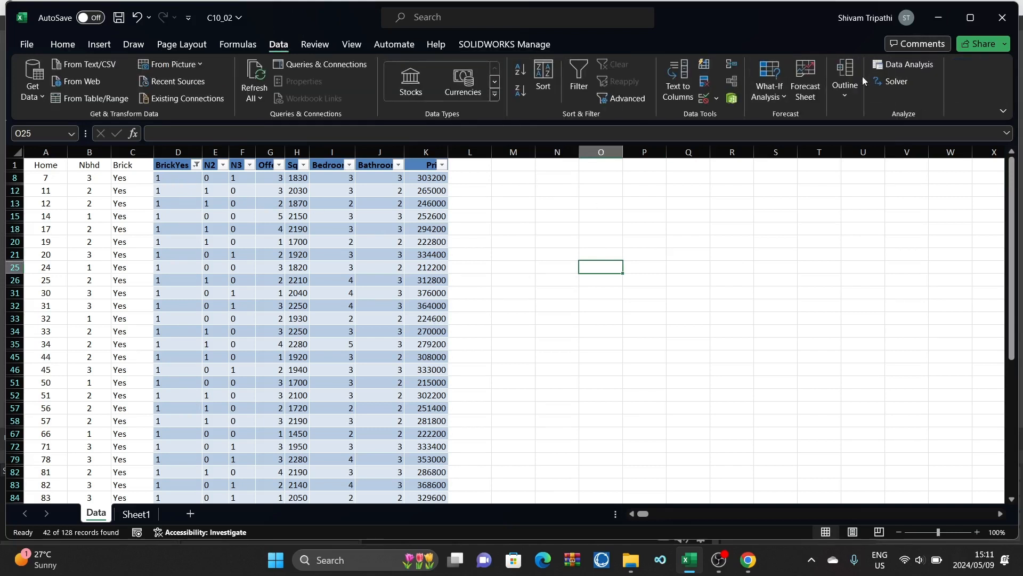
pyautogui.click(906, 64)
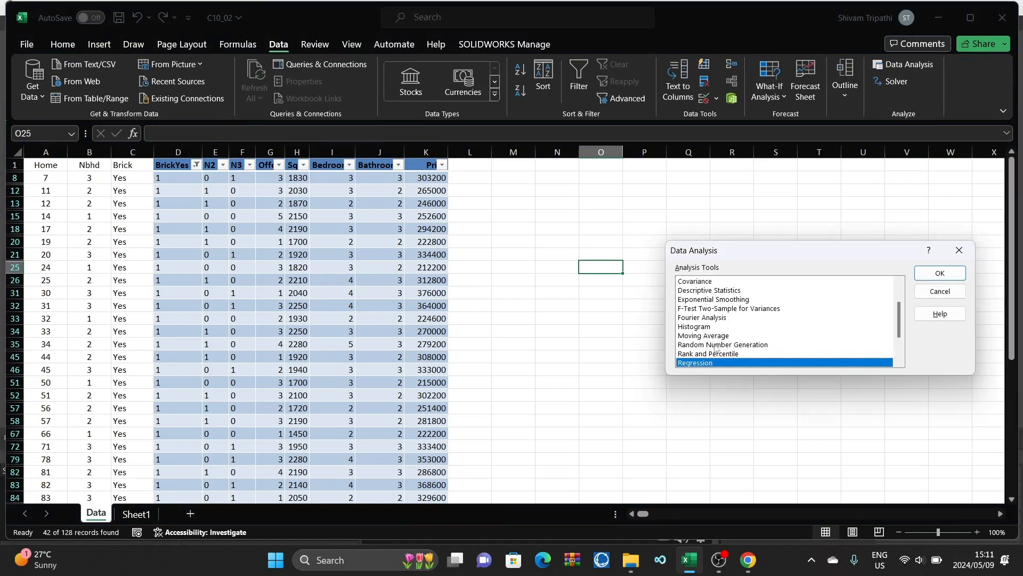
pyautogui.click(940, 273)
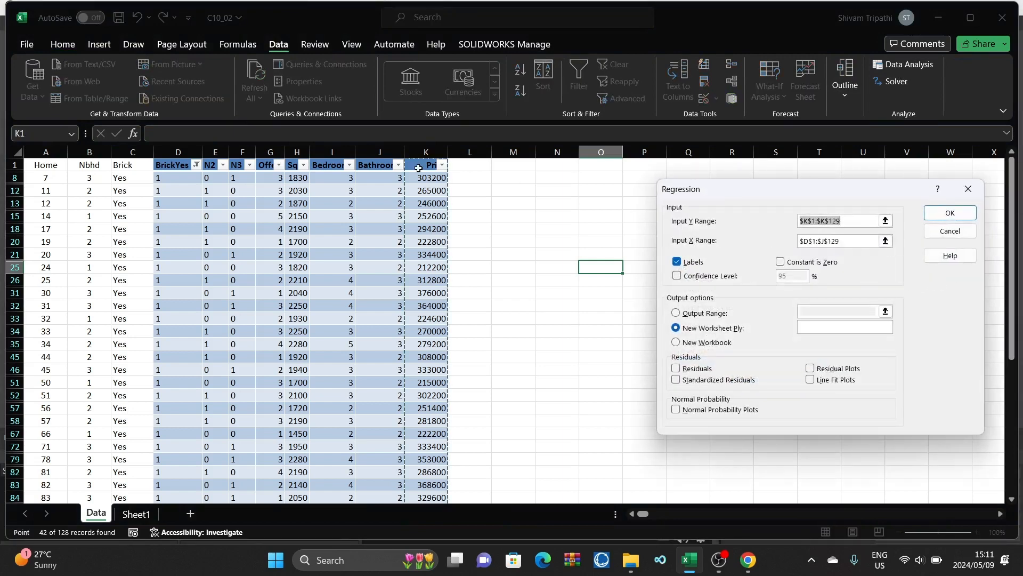
pyautogui.click(844, 243)
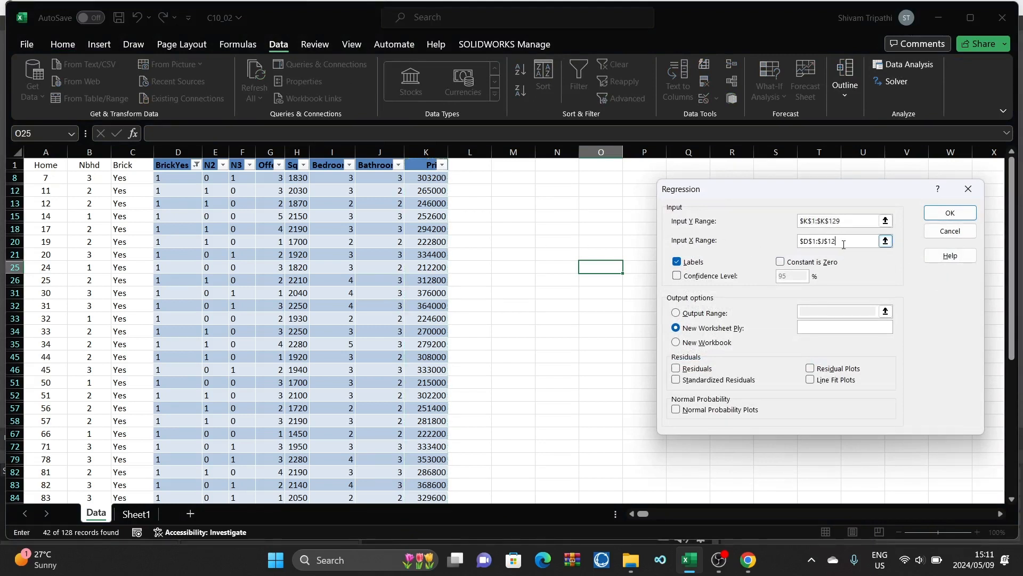
pyautogui.press('BackSpace')
pyautogui.press('BackSpace')
pyautogui.press('BackSpace')
pyautogui.press('BackSpace')
pyautogui.press('BackSpace')
pyautogui.press('BackSpace')
pyautogui.press('BackSpace')
pyautogui.press('BackSpace')
pyautogui.press('BackSpace')
pyautogui.press('BackSpace')
pyautogui.click(841, 221)
pyautogui.press('BackSpace')
pyautogui.press('BackSpace')
pyautogui.press('BackSpace')
pyautogui.press('BackSpace')
pyautogui.press('BackSpace')
pyautogui.press('BackSpace')
pyautogui.press('BackSpace')
pyautogui.press('BackSpace')
pyautogui.press('BackSpace')
pyautogui.press('BackSpace')
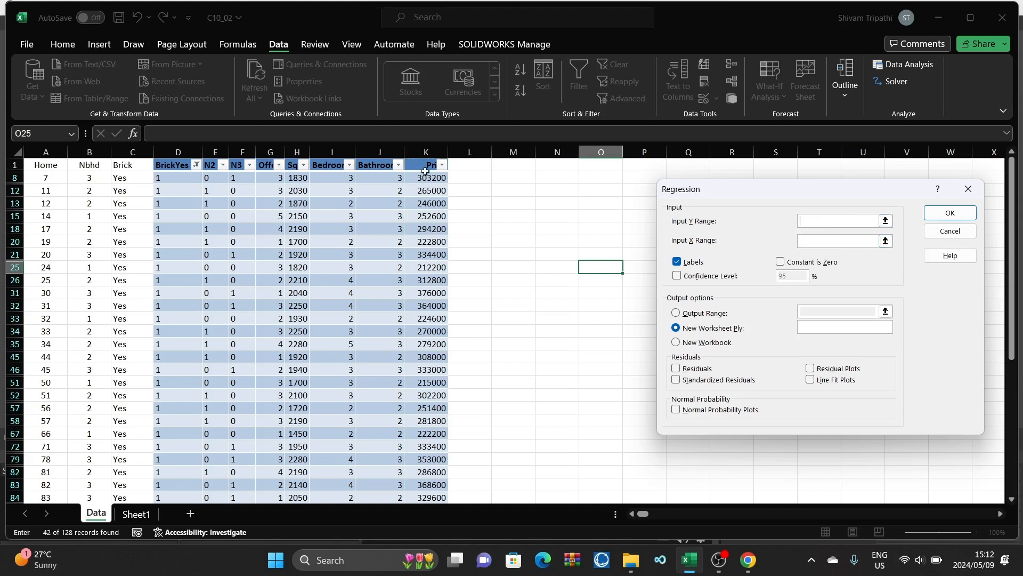
# Step: Run the regression with Y range $K$1:$K$126, X range $D$1:$J$126 and labels, output to a new worksheet
pyautogui.moveTo(424, 165); pyautogui.dragTo(427, 528)
pyautogui.moveTo(431, 482); pyautogui.dragTo(431, 483)
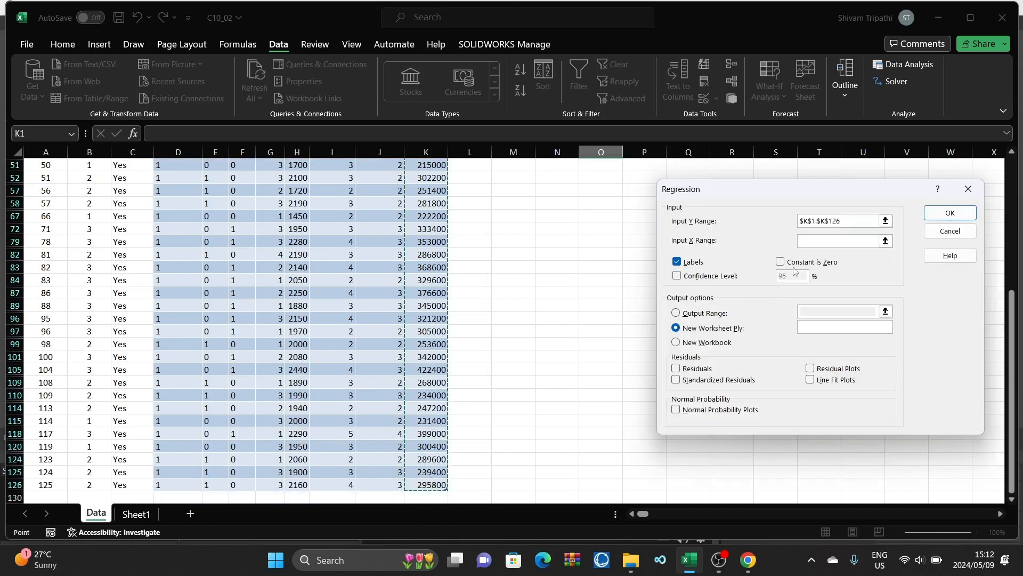
pyautogui.scroll(6, 490, 256)
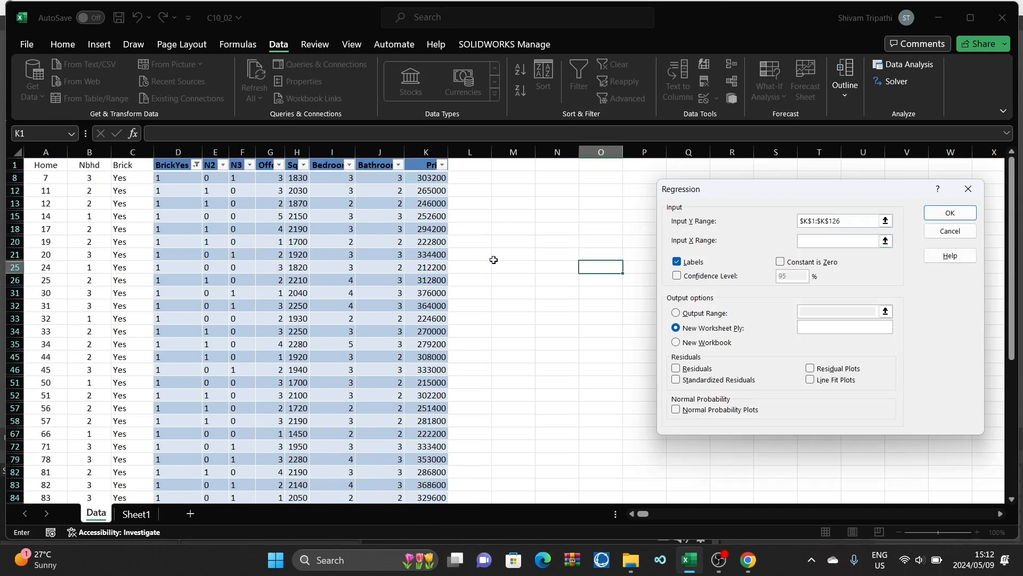
pyautogui.moveTo(166, 165); pyautogui.dragTo(376, 483)
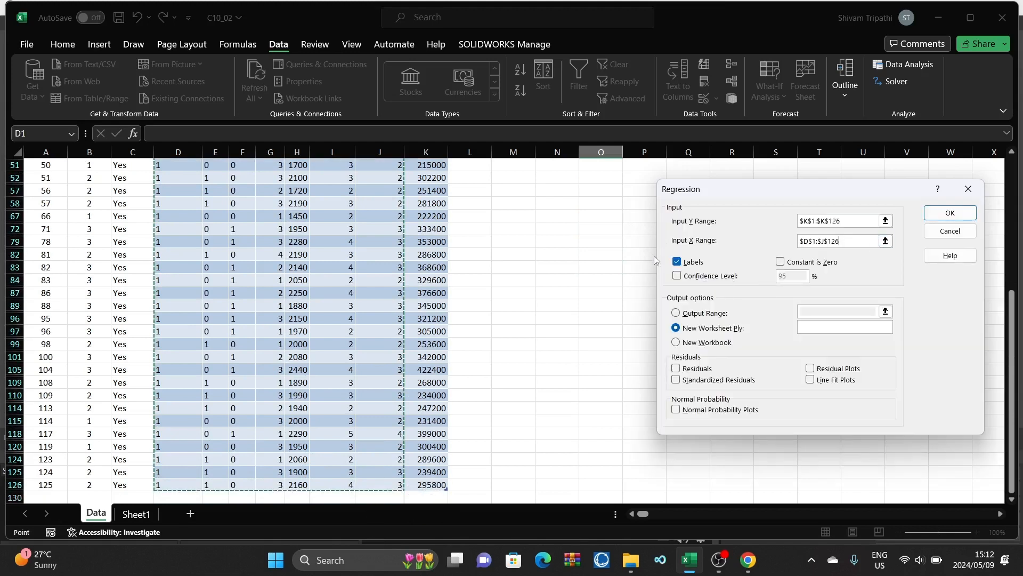
pyautogui.click(954, 222)
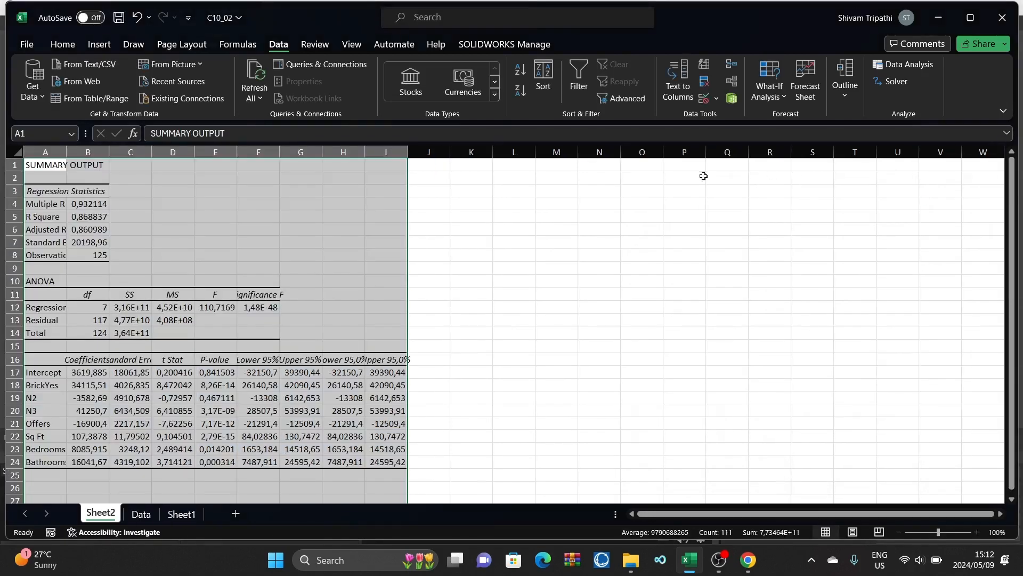
# Step: Move the new regression output sheet to directly after the Data sheet
pyautogui.click(489, 373)
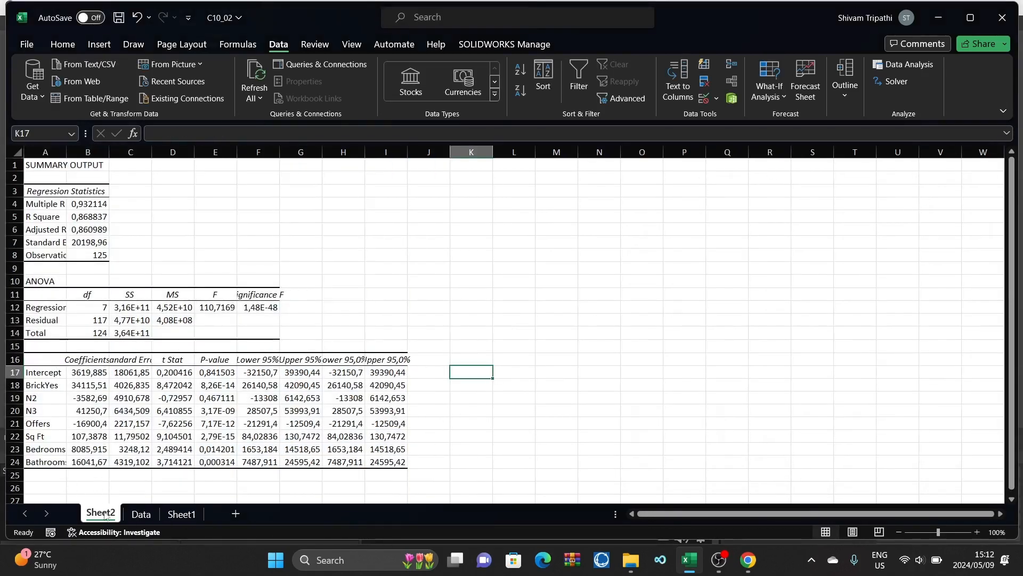
pyautogui.moveTo(110, 524); pyautogui.dragTo(168, 522)
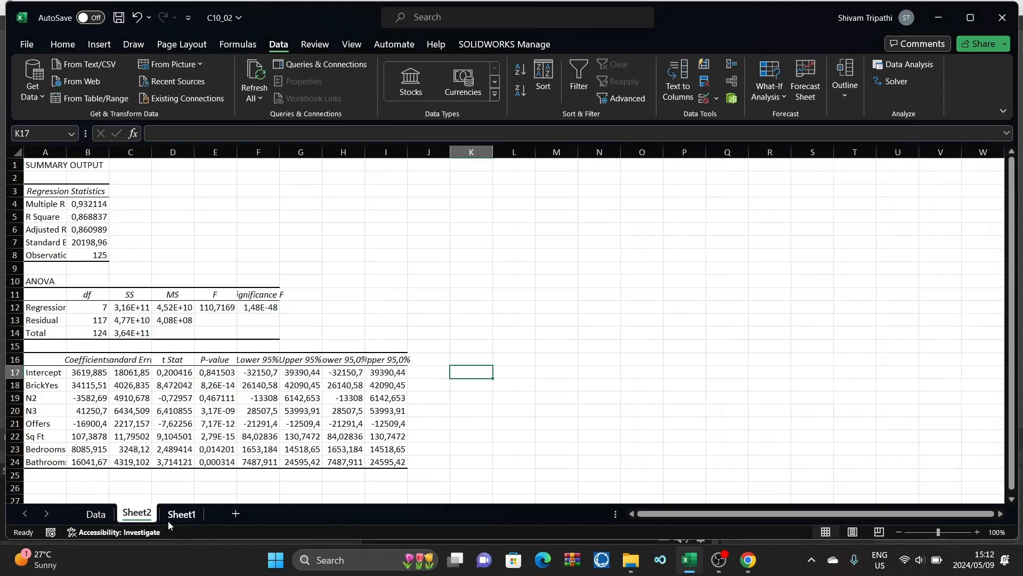
# Step: Return to the Data sheet and filter the BrickYes column to show only the homes with value 0
pyautogui.click(102, 522)
pyautogui.scroll(8, 318, 324)
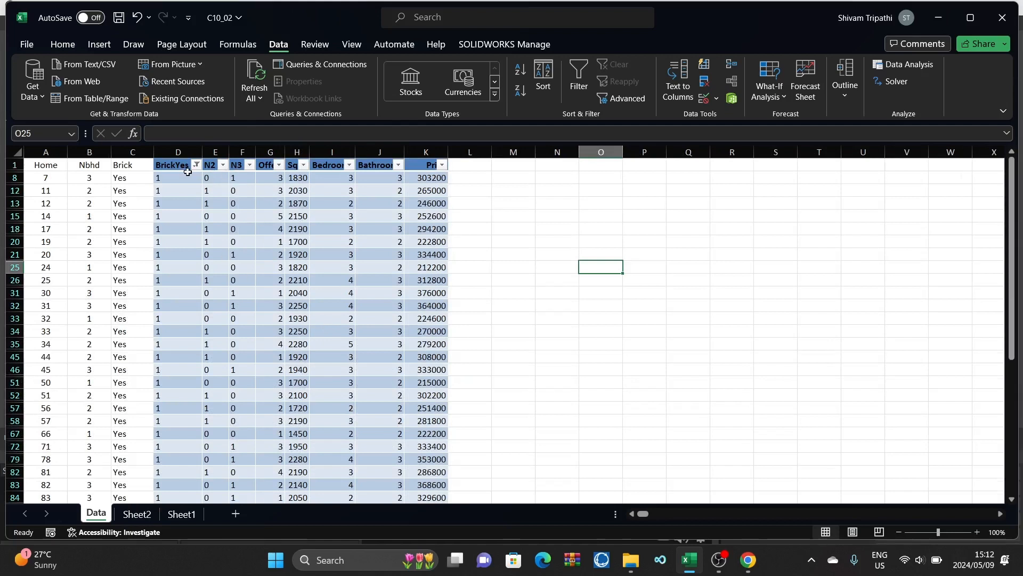
pyautogui.click(197, 166)
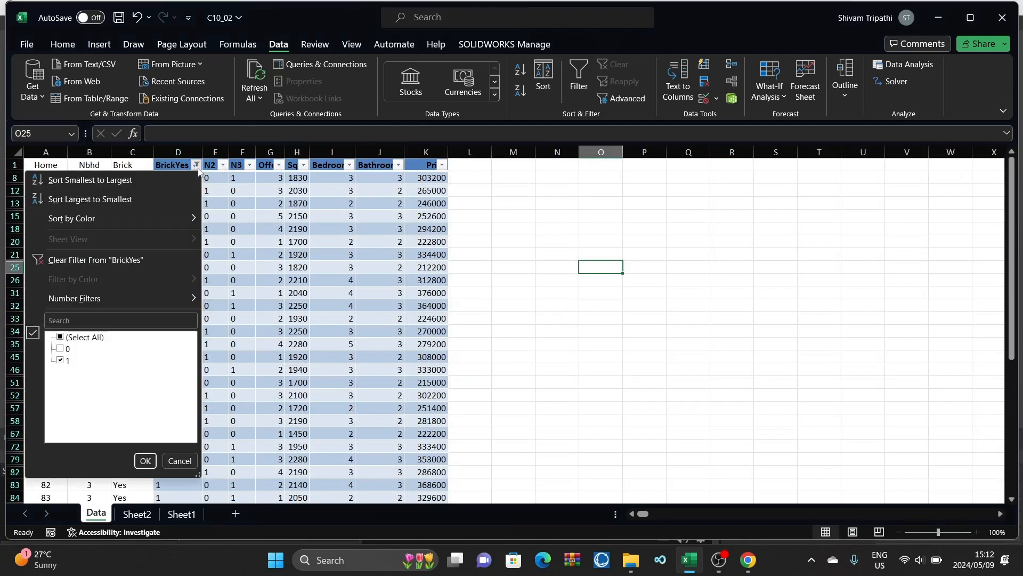
pyautogui.click(61, 349)
pyautogui.click(63, 362)
pyautogui.click(145, 460)
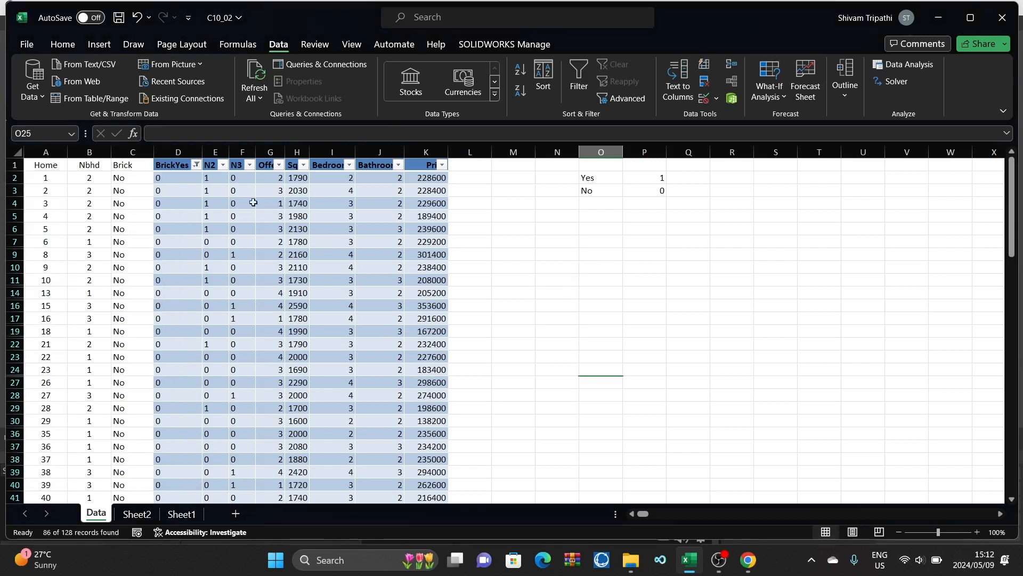
pyautogui.click(197, 165)
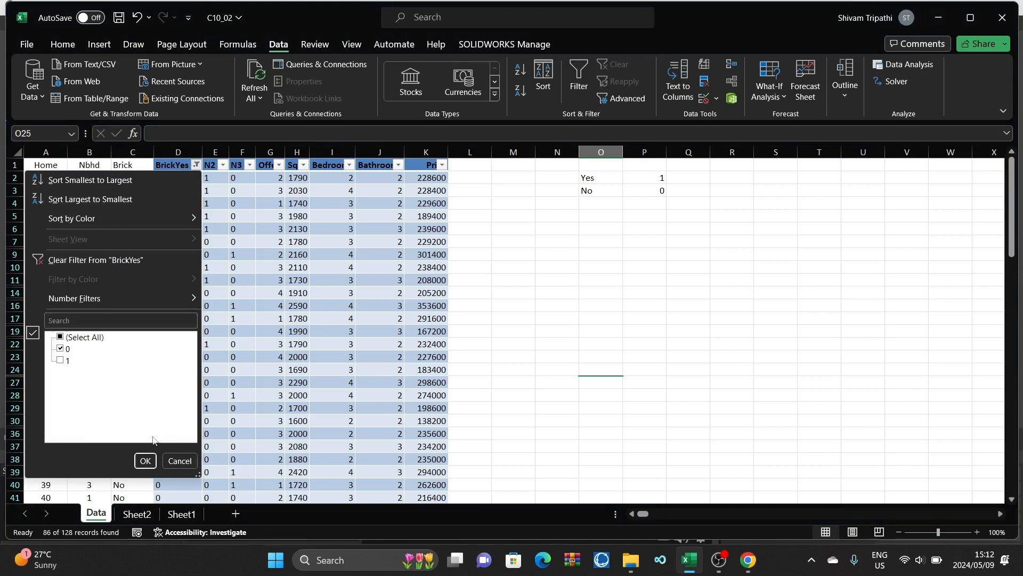
pyautogui.click(145, 460)
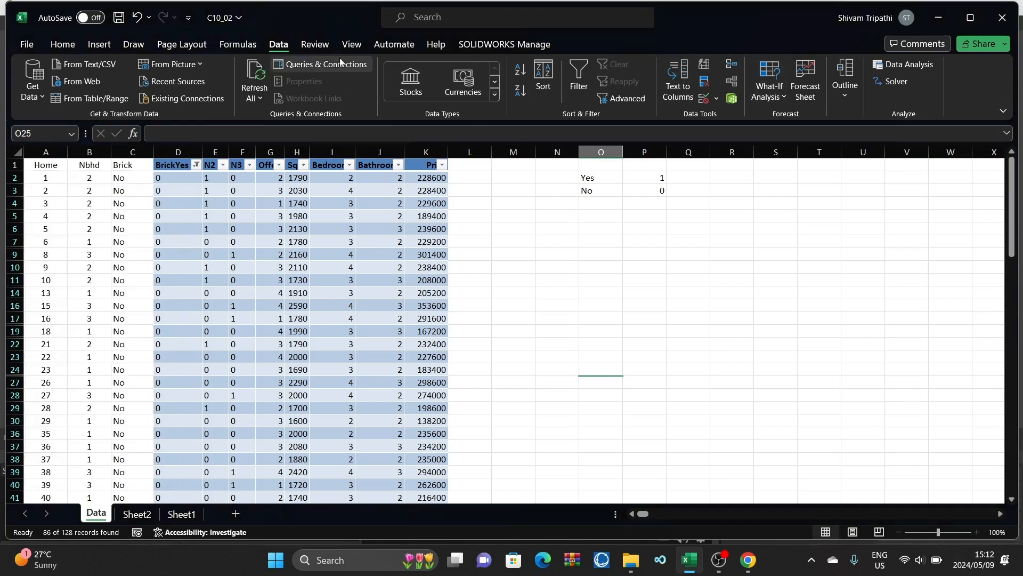
# Step: Start another regression on the non-brick homes and set its Y range to the Price column, $K$1:$K$129
pyautogui.click(913, 64)
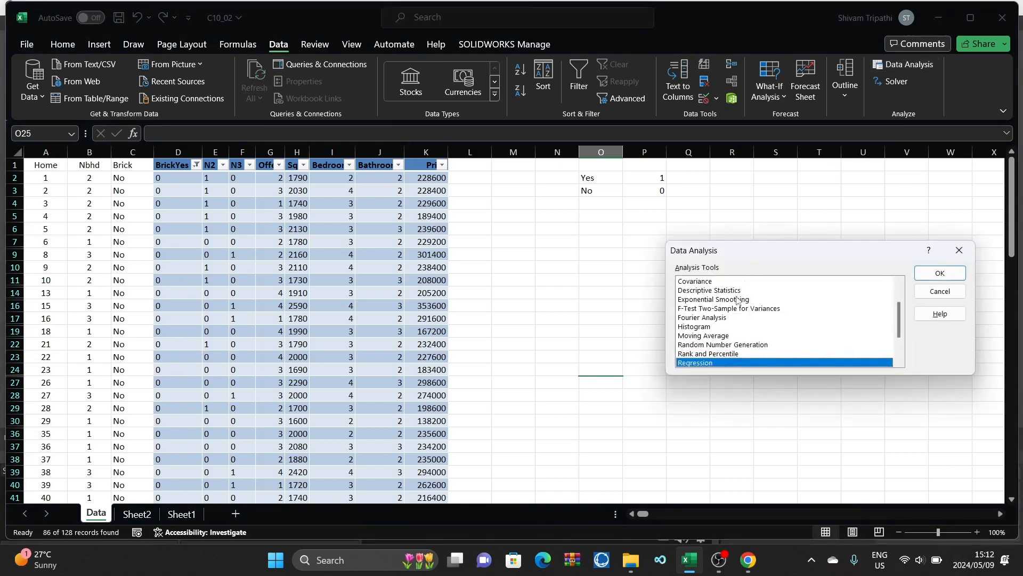
pyautogui.click(951, 274)
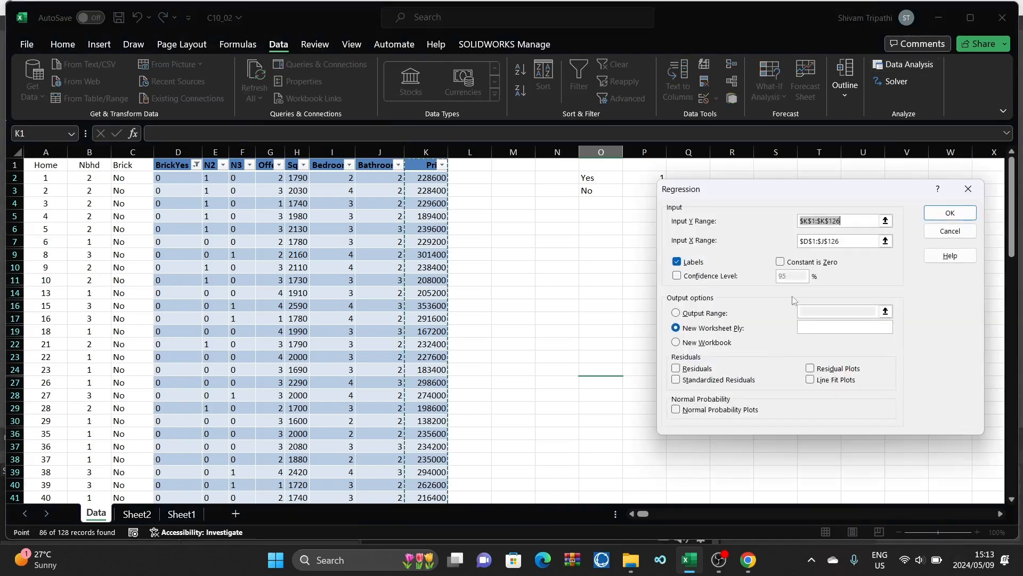
pyautogui.click(846, 221)
pyautogui.press('BackSpace')
pyautogui.press('BackSpace')
pyautogui.press('BackSpace')
pyautogui.press('BackSpace')
pyautogui.press('BackSpace')
pyautogui.press('BackSpace')
pyautogui.press('BackSpace')
pyautogui.press('BackSpace')
pyautogui.press('BackSpace')
pyautogui.press('BackSpace')
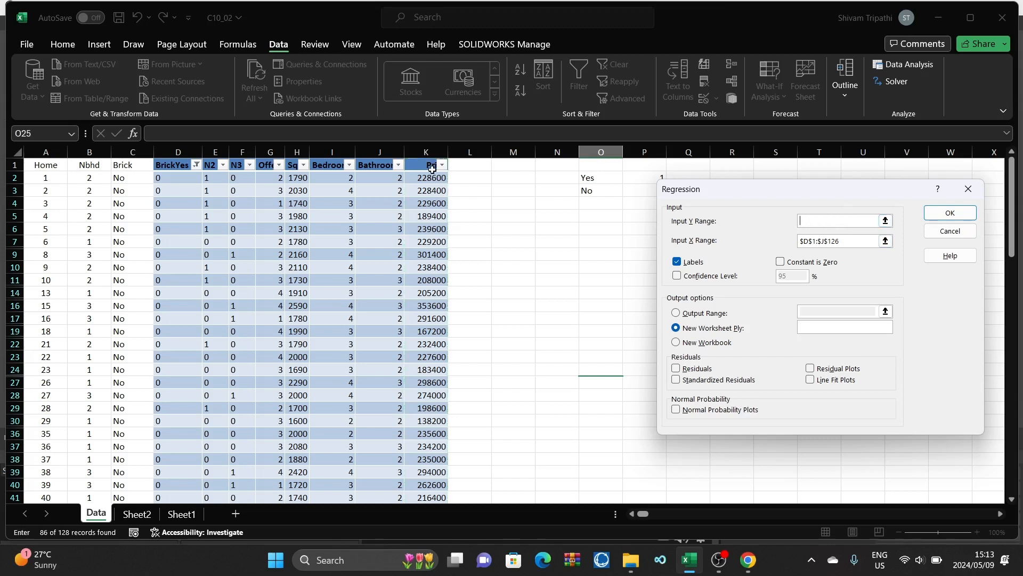
pyautogui.moveTo(432, 169); pyautogui.dragTo(445, 488)
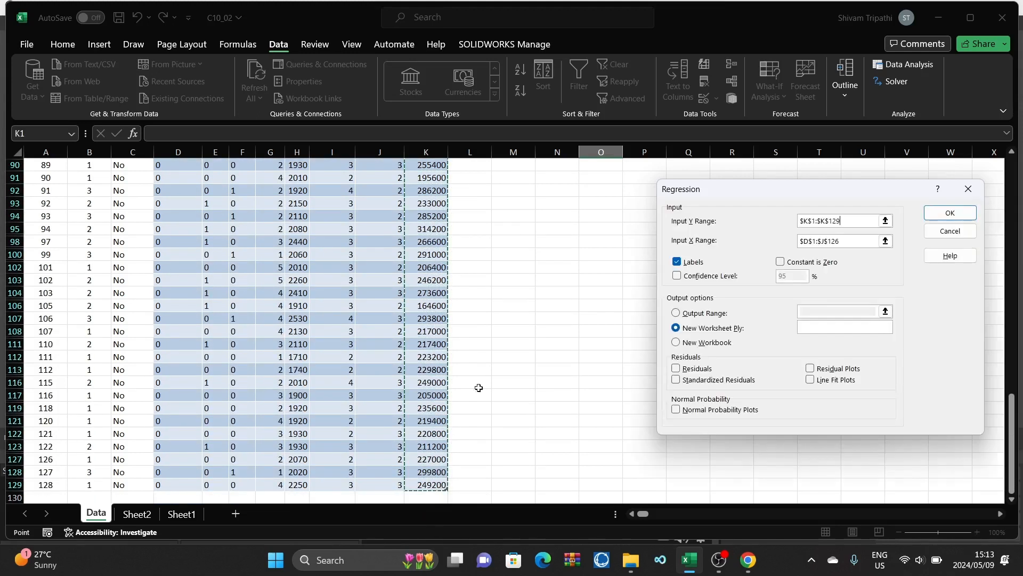
pyautogui.scroll(20, 538, 247)
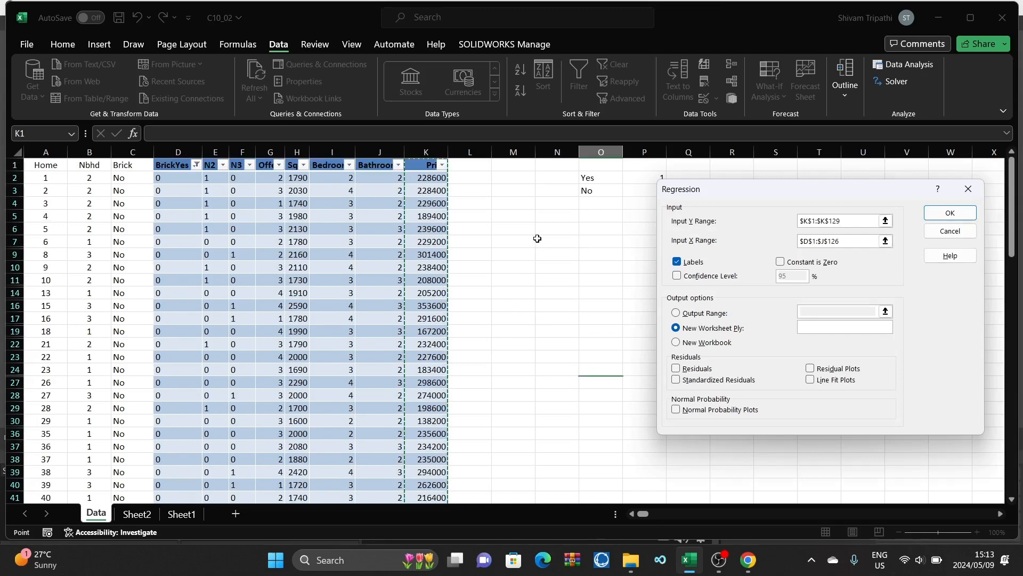
# Step: Set the X range to $D$1:$J$129, from BrickYes through Bathrooms, and run the regression to a new worksheet
pyautogui.click(874, 241)
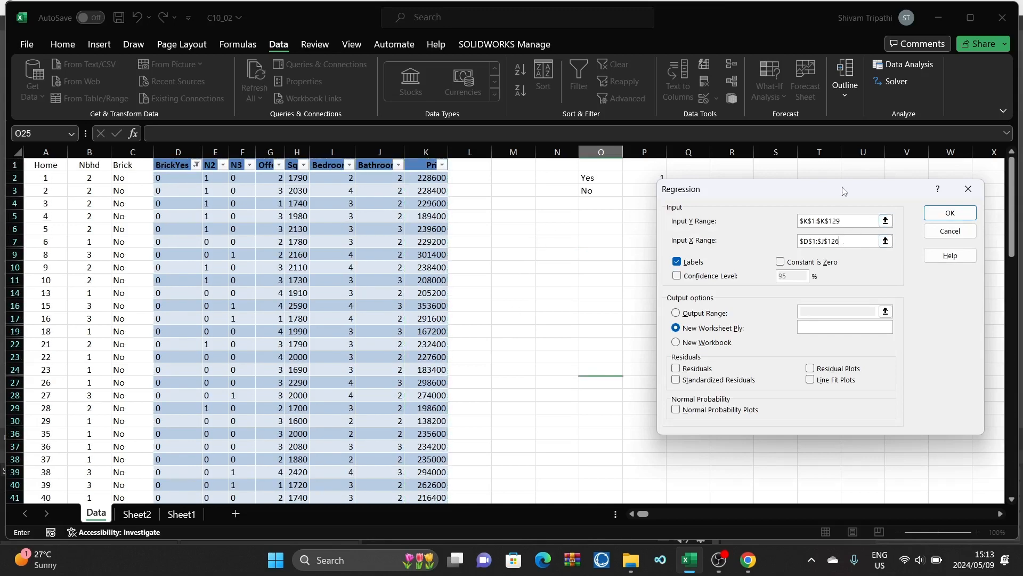
pyautogui.press('BackSpace')
pyautogui.press('BackSpace')
pyautogui.press('BackSpace')
pyautogui.press('BackSpace')
pyautogui.press('BackSpace')
pyautogui.press('BackSpace')
pyautogui.press('BackSpace')
pyautogui.press('BackSpace')
pyautogui.press('BackSpace')
pyautogui.press('BackSpace')
pyautogui.moveTo(159, 171); pyautogui.dragTo(385, 438)
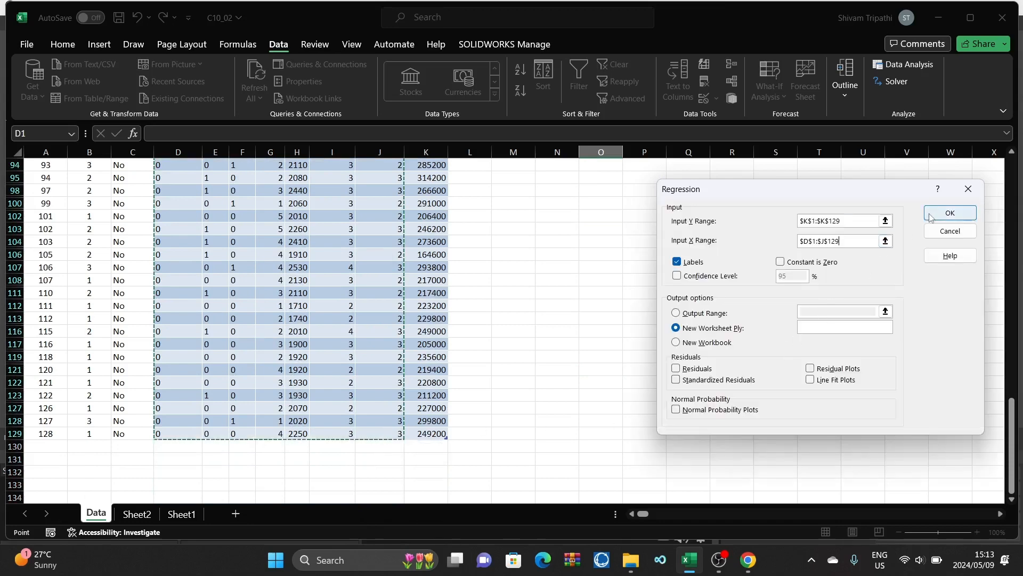
pyautogui.click(950, 213)
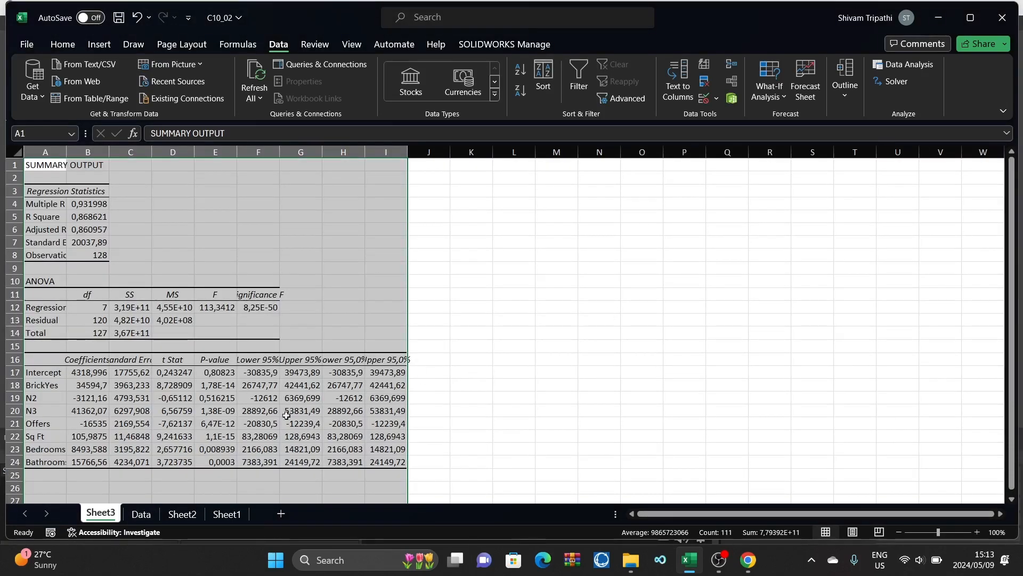
# Step: Compare the regression output on Sheet3 with the brick-home output on Sheet2
pyautogui.click(543, 406)
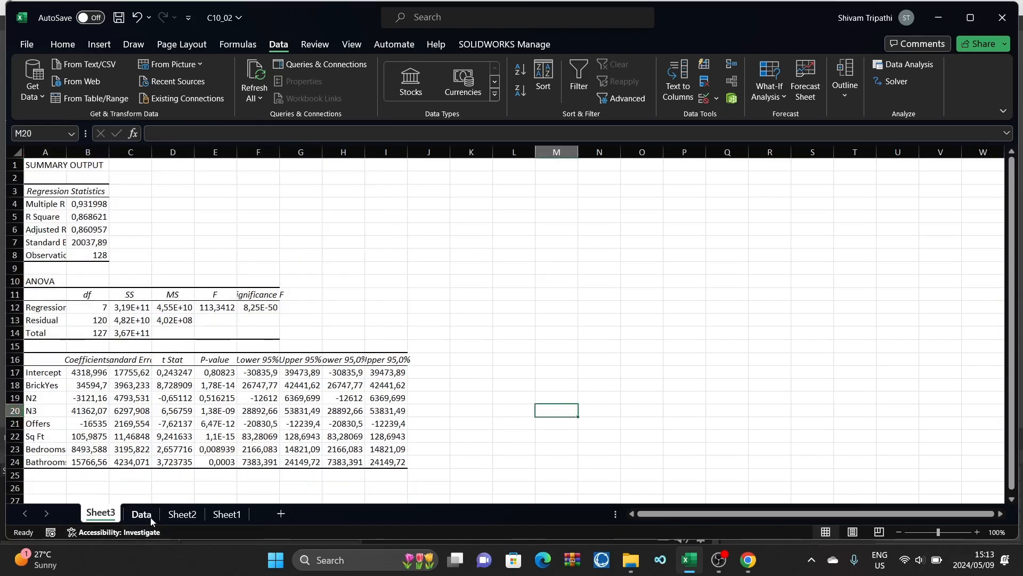
pyautogui.click(177, 515)
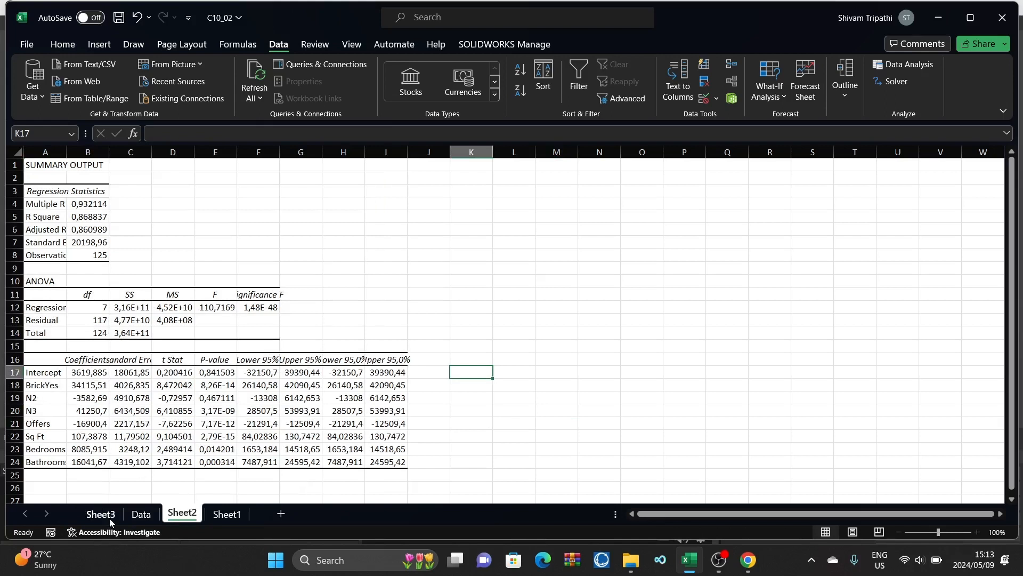
pyautogui.click(85, 514)
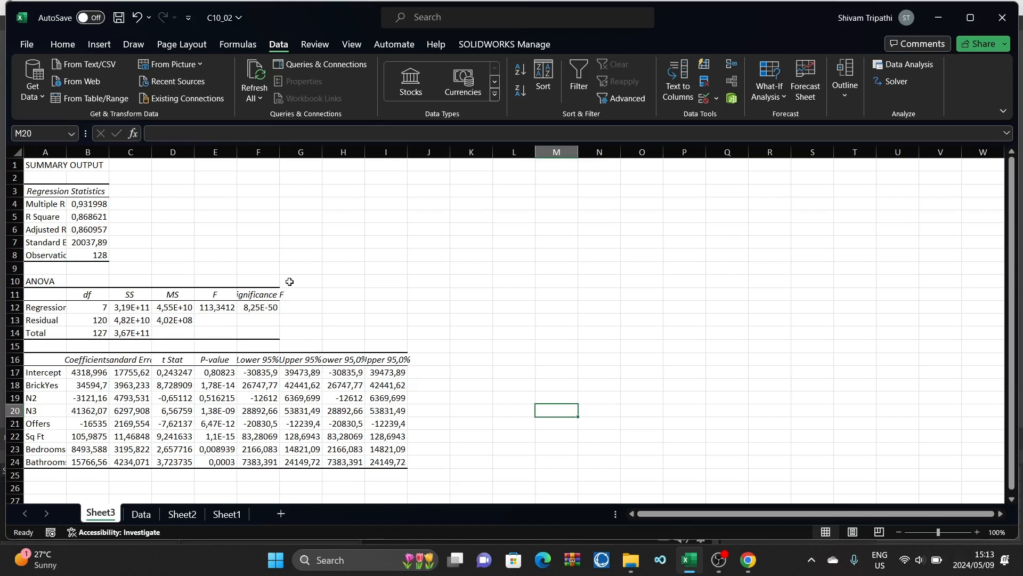
# Step: Fit the widths of columns A and B on Sheet3 to their contents
pyautogui.click(52, 153)
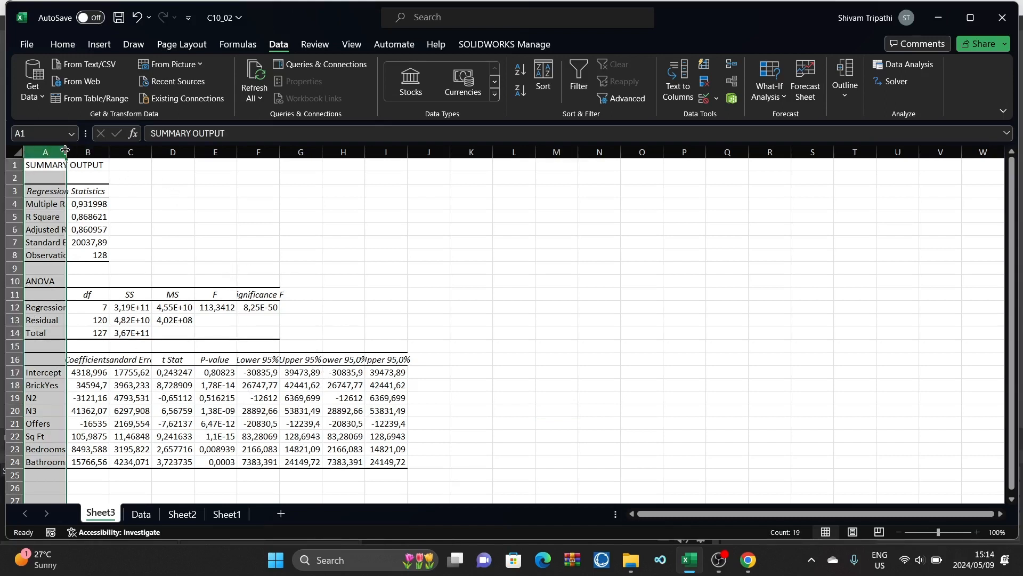
pyautogui.doubleClick(65, 150)
pyautogui.doubleClick(150, 154)
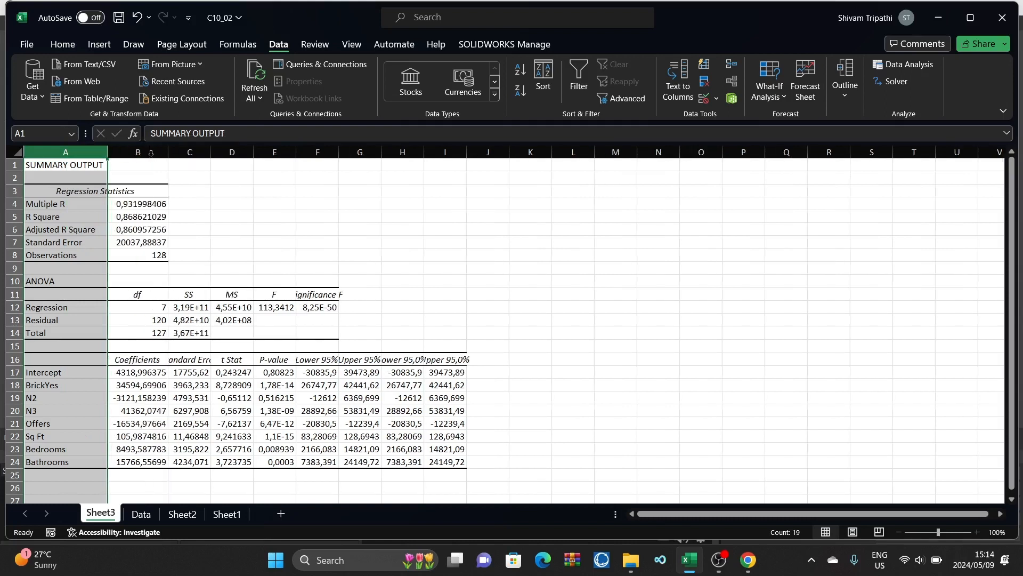